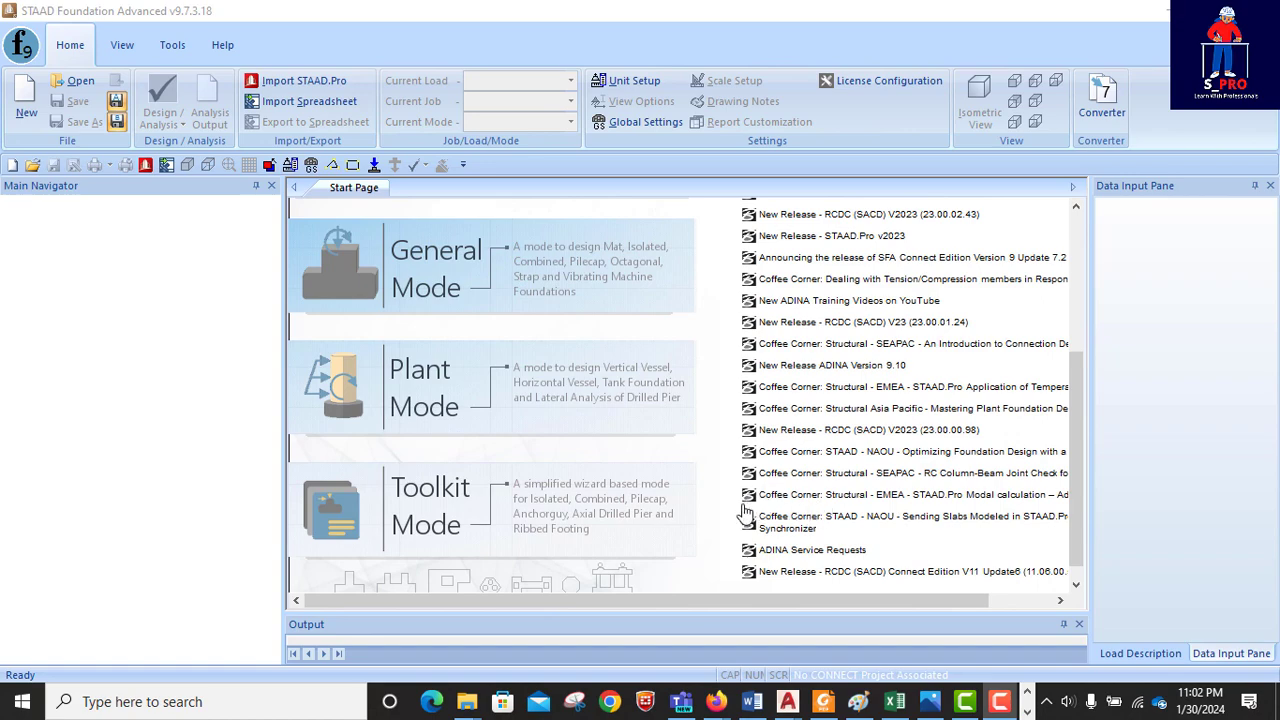
# Switch to the browser's Structures Pro YouTube channel, open the 12 DAYS STAADPRO TRAINING WITH BONUS PACKAGES video and pause it
pyautogui.moveTo(714, 701)
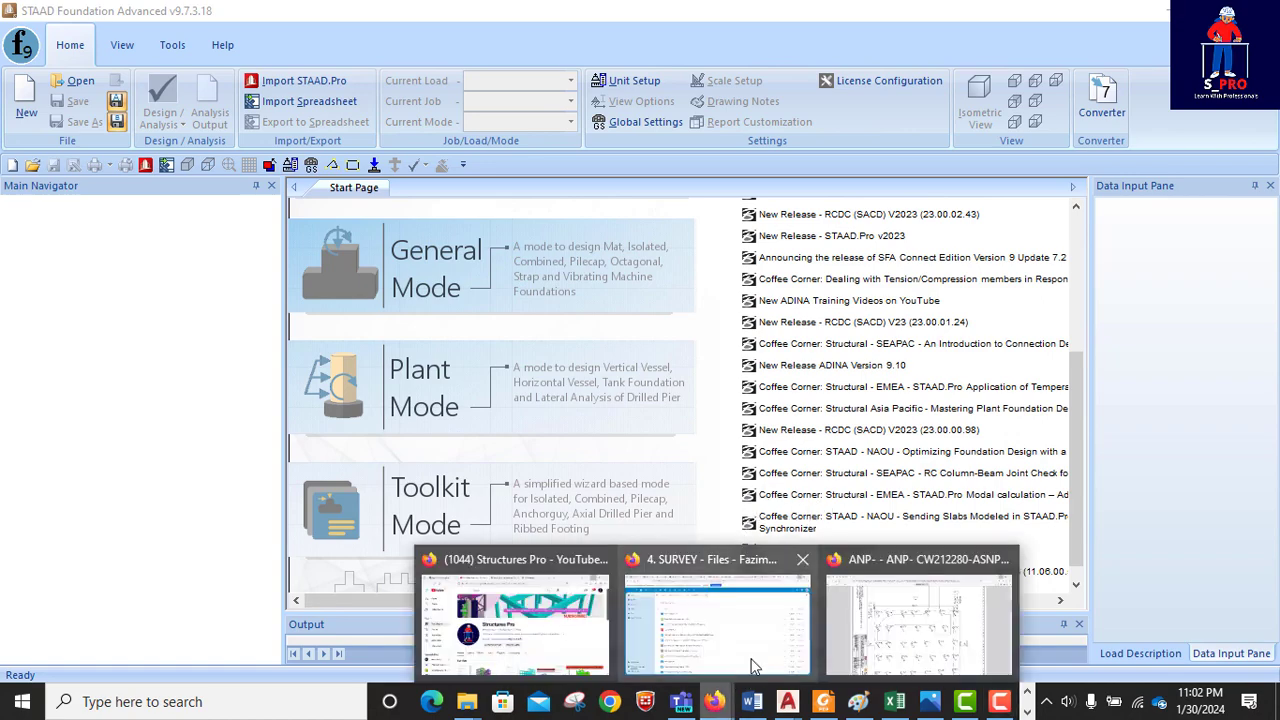
pyautogui.click(600, 617)
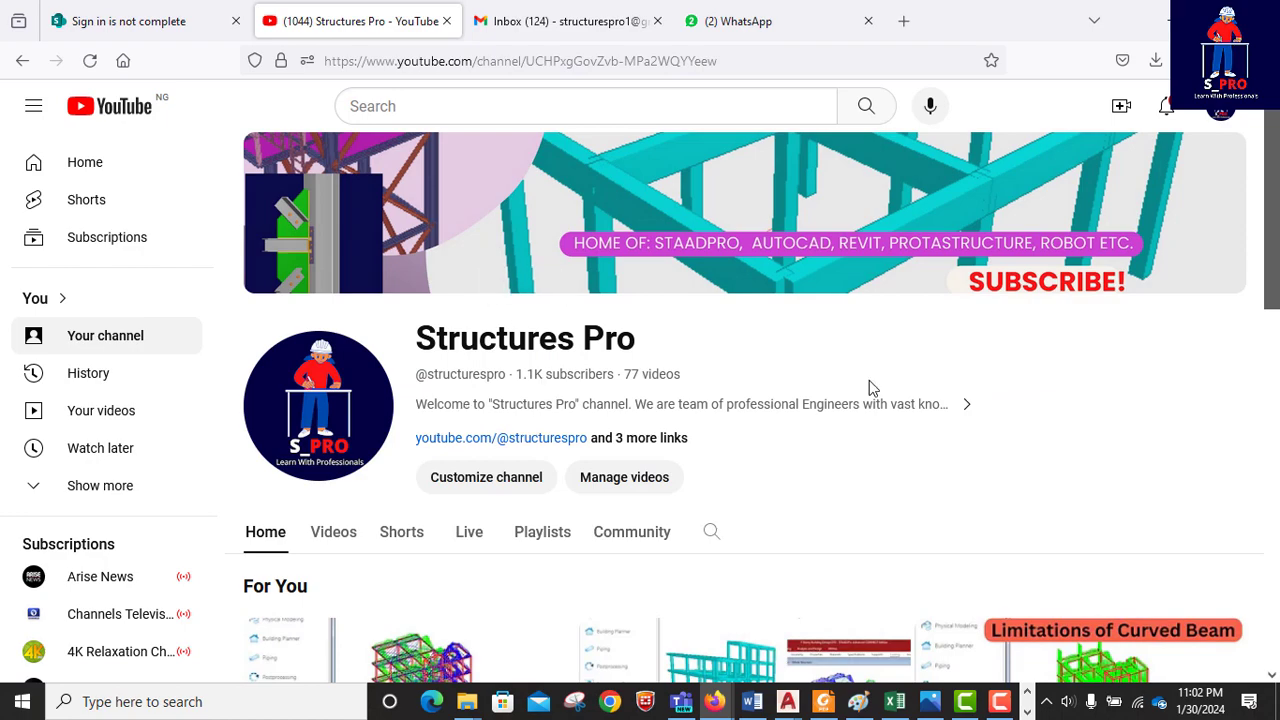
pyautogui.scroll(-1, 628, 440)
pyautogui.scroll(-10, 628, 440)
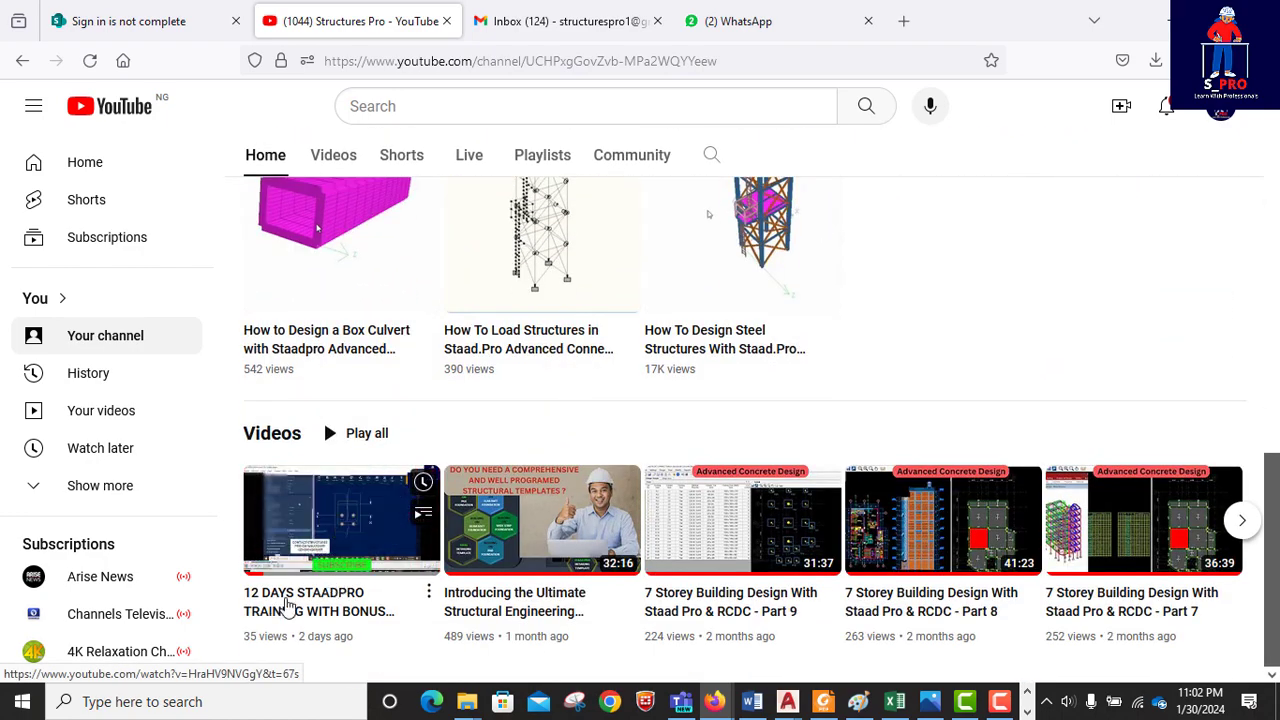
pyautogui.click(485, 543)
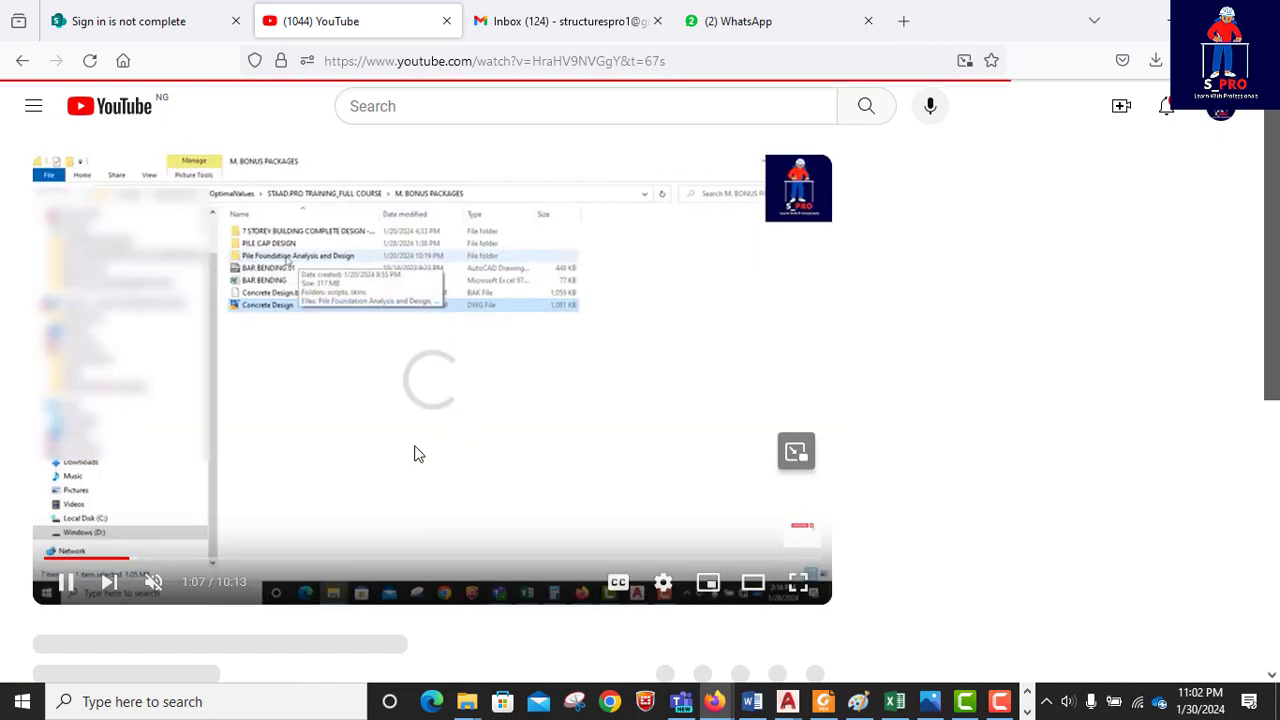
pyautogui.click(66, 584)
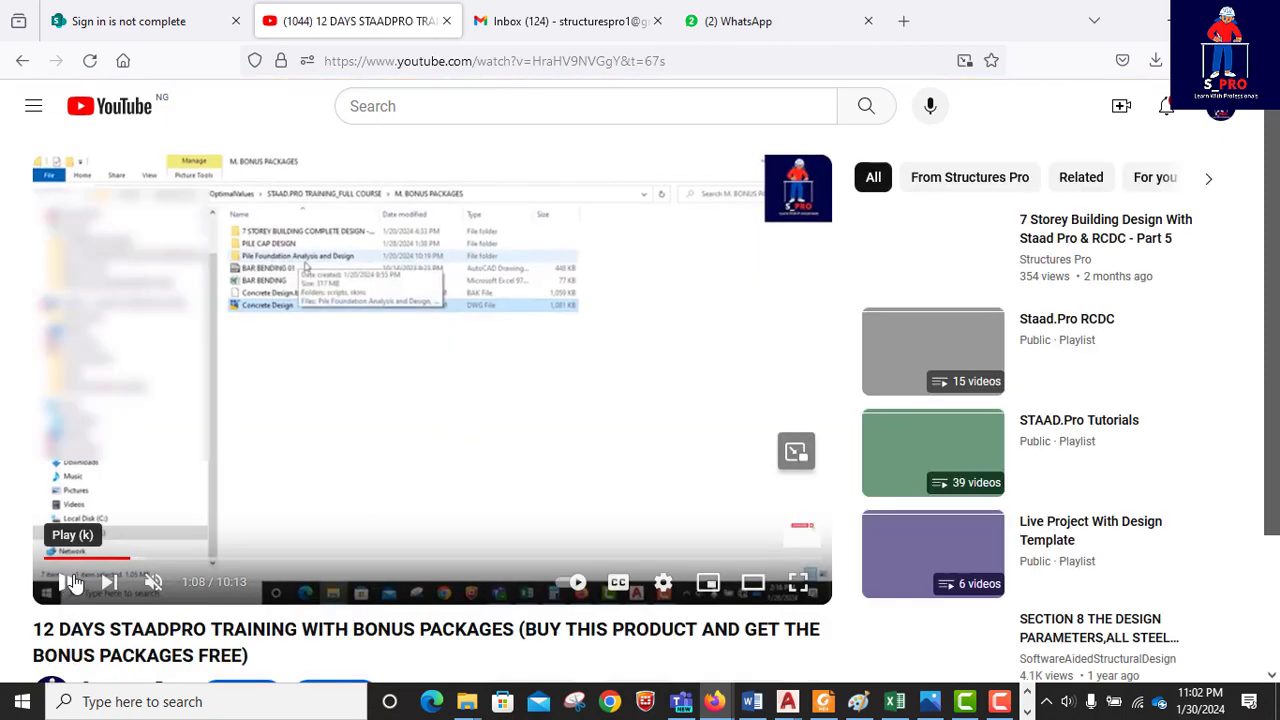
# Open the paused training video's details for editing in YouTube Studio
pyautogui.scroll(-2, 331, 470)
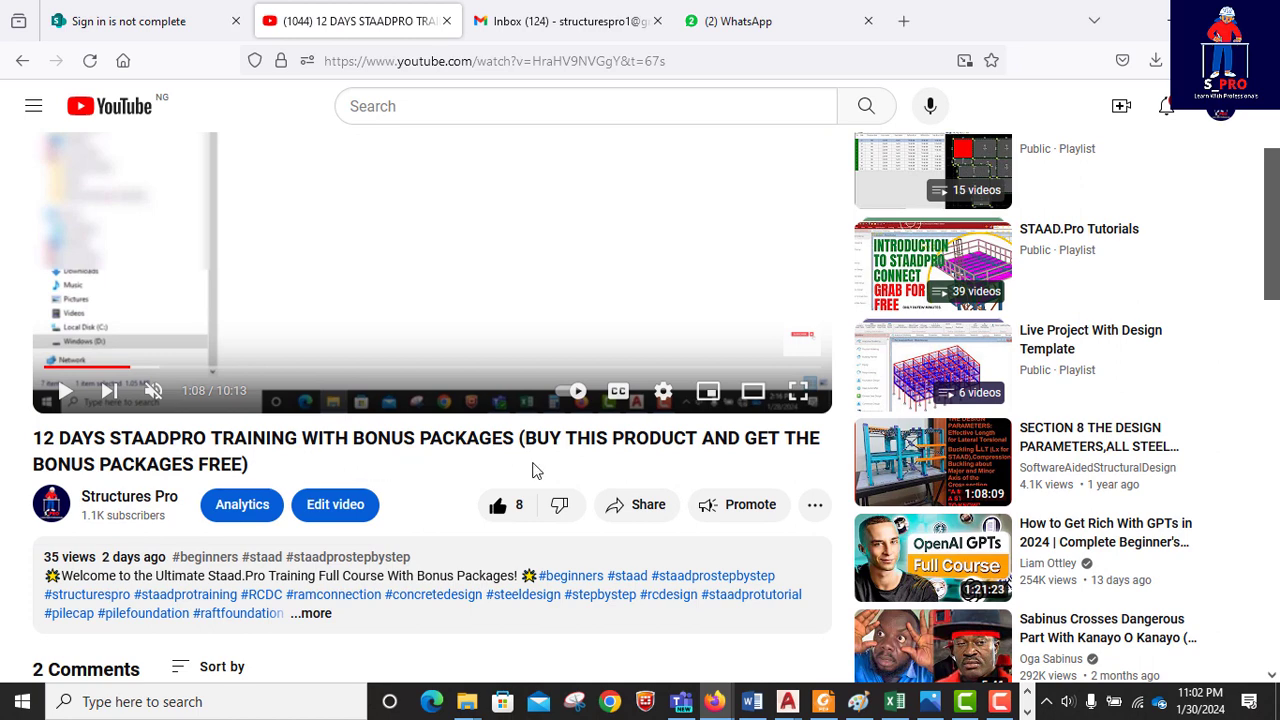
pyautogui.scroll(-2, 465, 455)
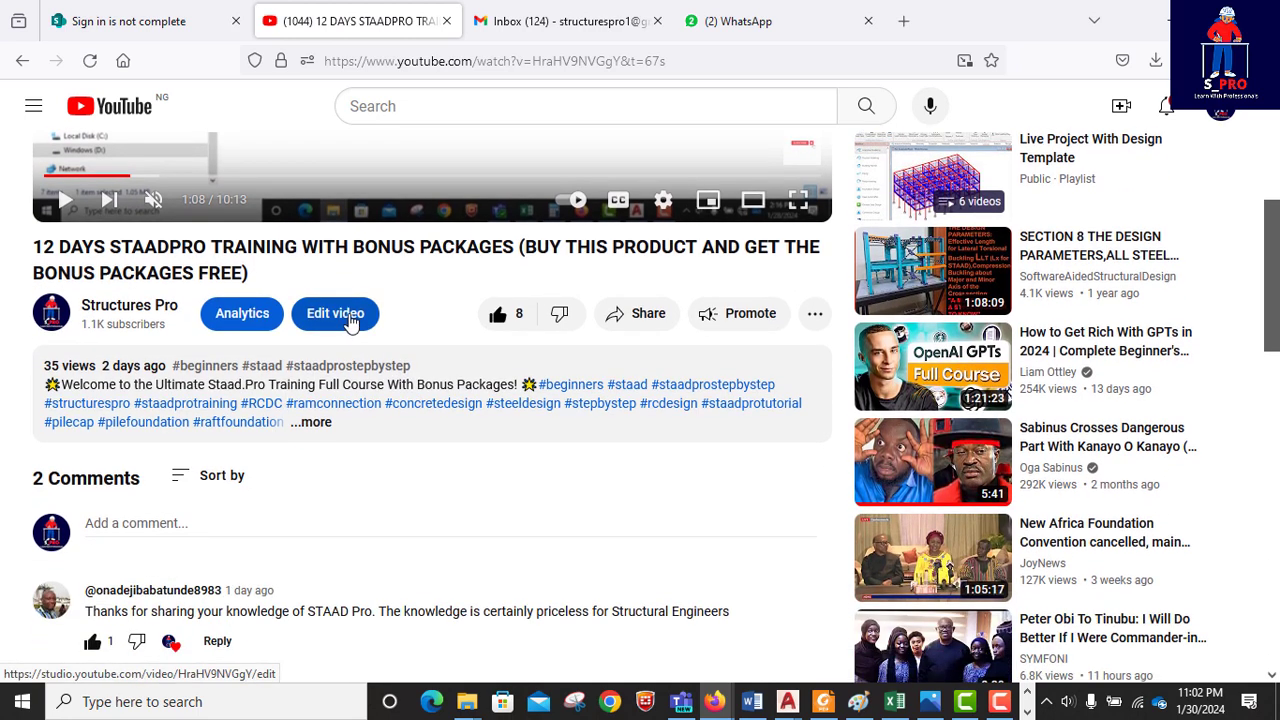
pyautogui.click(348, 316)
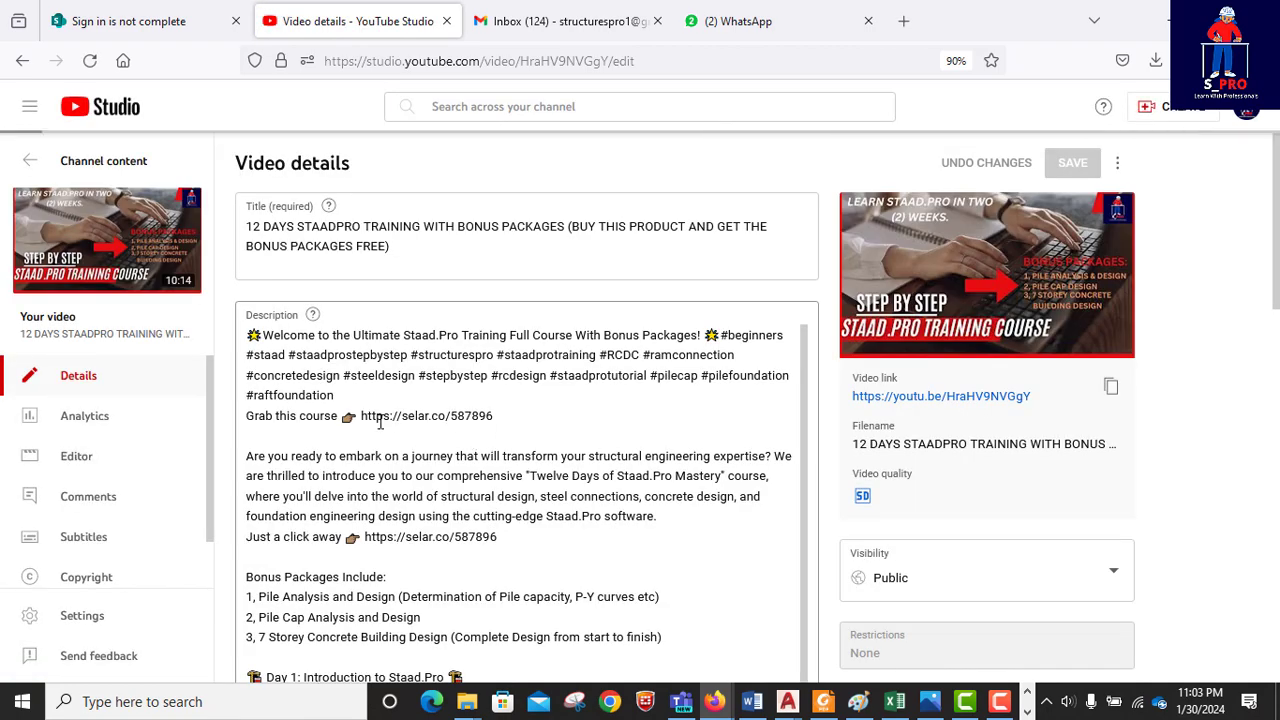
# Read through the video description's day-by-day course outline and highlight the three bonus packages listed in it
pyautogui.scroll(-2, 296, 430)
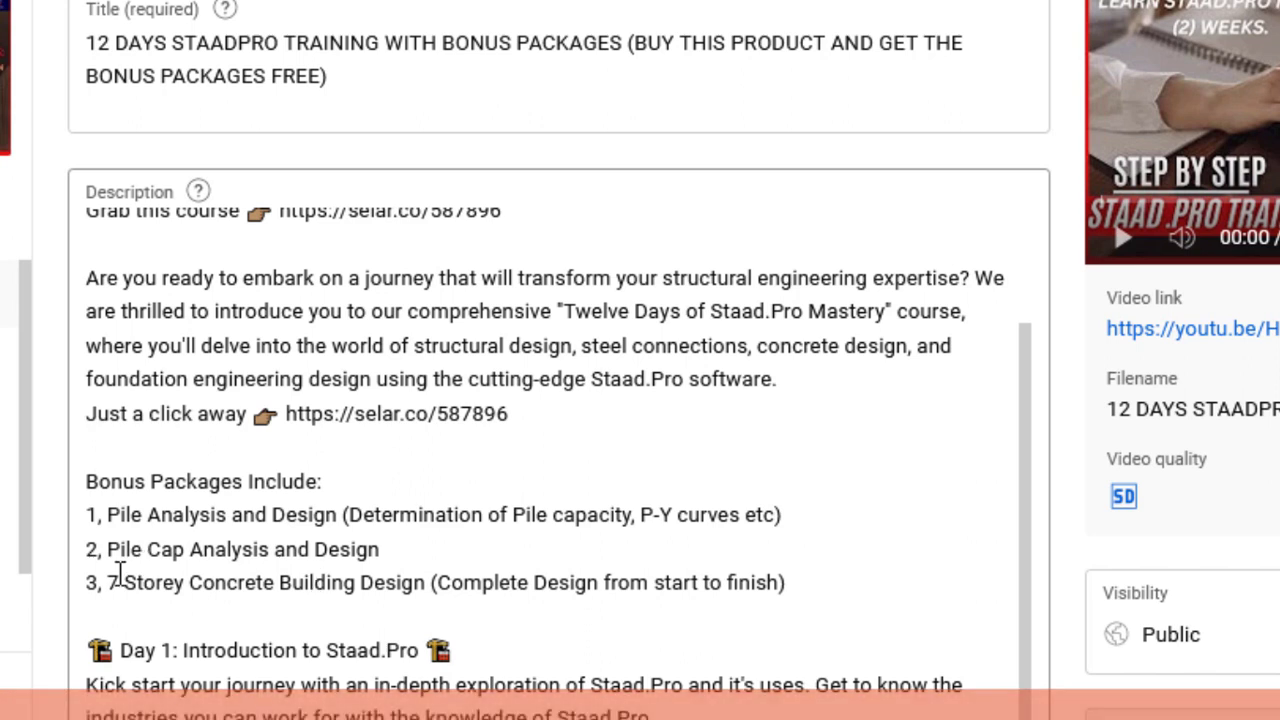
pyautogui.scroll(-2, 106, 580)
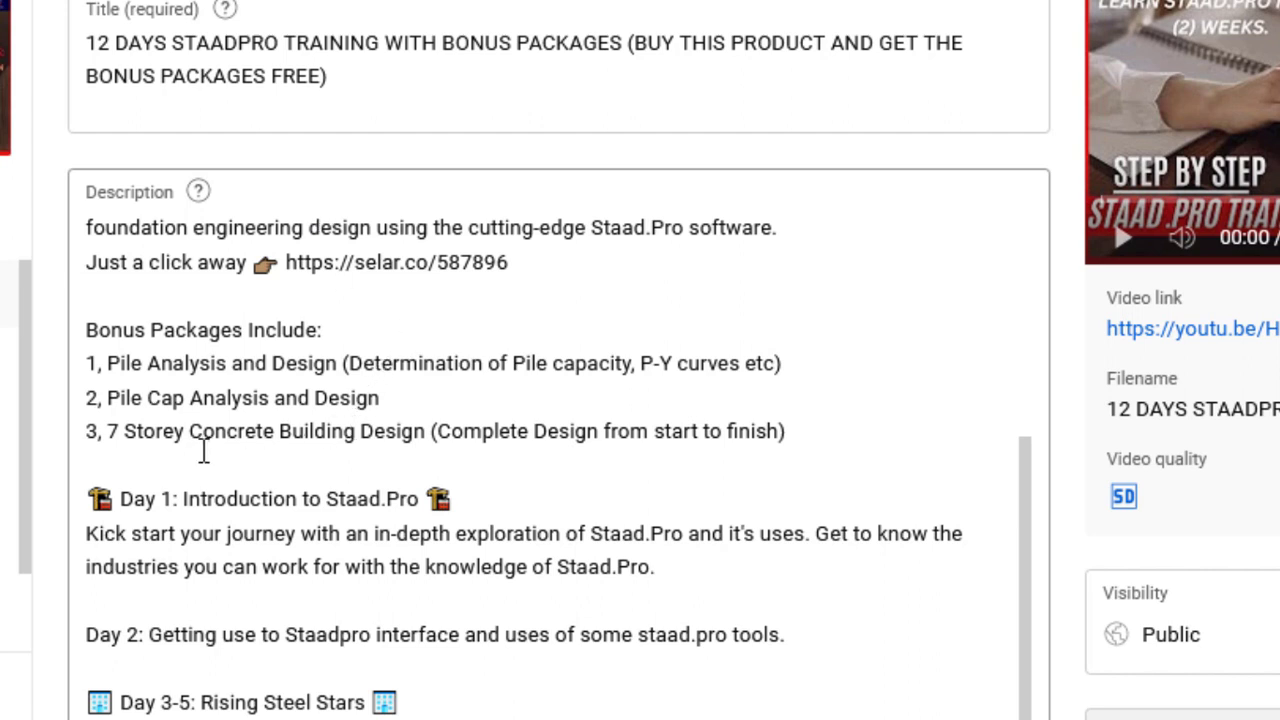
pyautogui.scroll(-2, 257, 440)
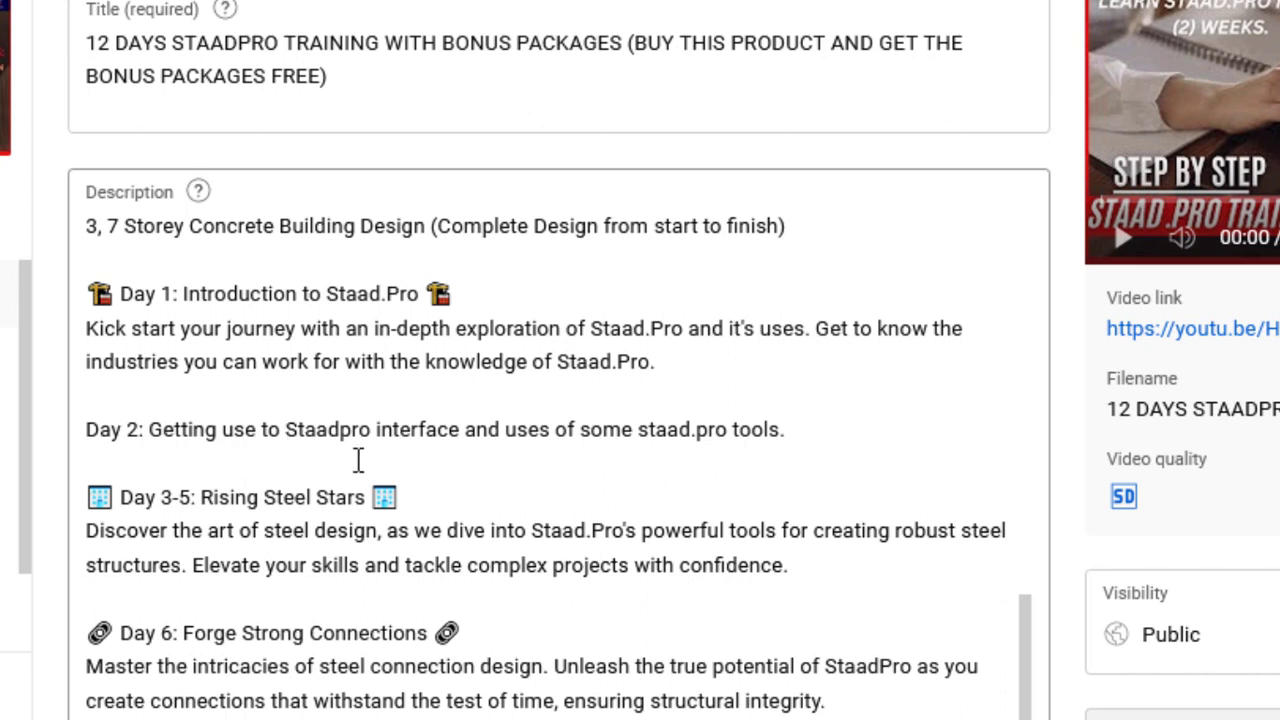
pyautogui.scroll(-1, 356, 459)
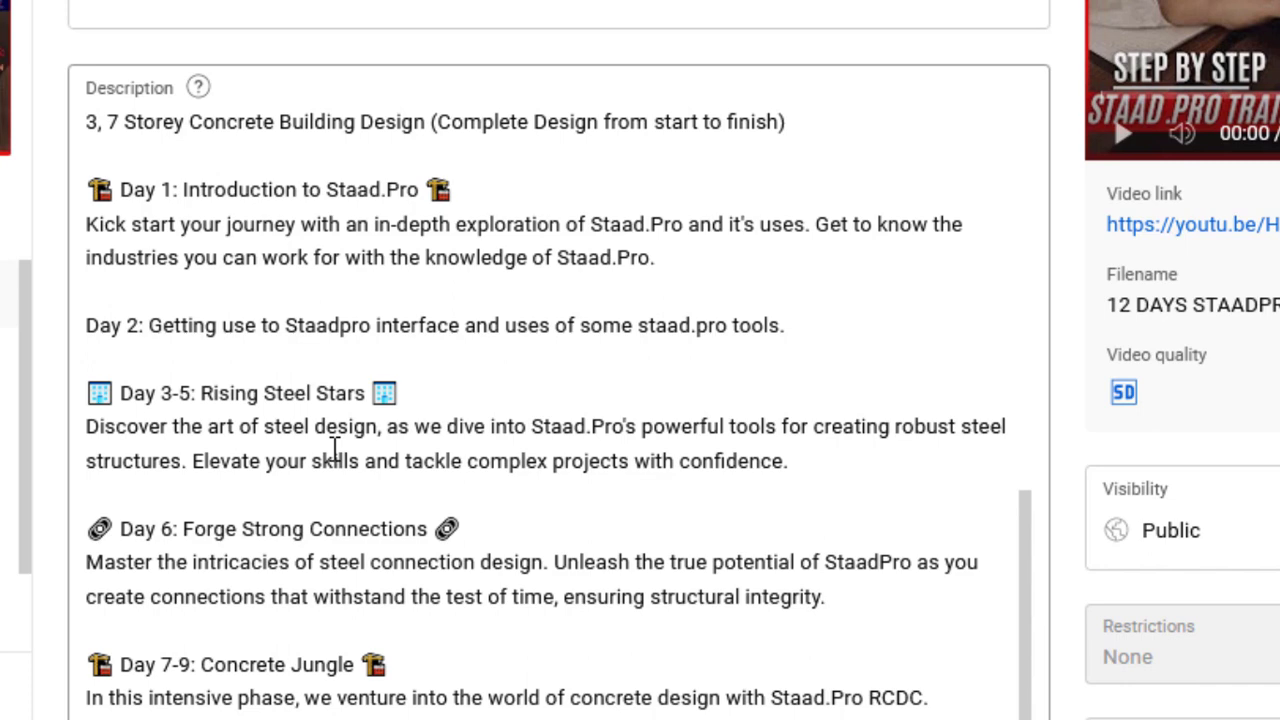
pyautogui.scroll(-5, 333, 448)
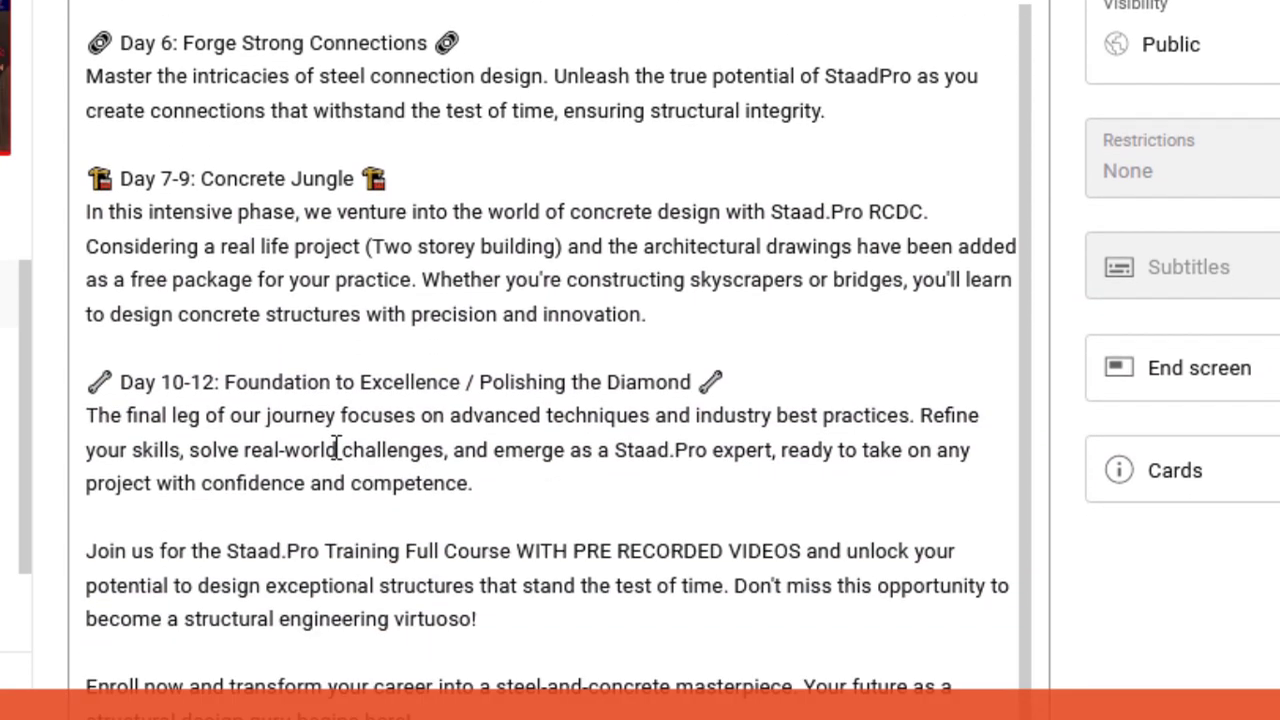
pyautogui.scroll(-2, 336, 448)
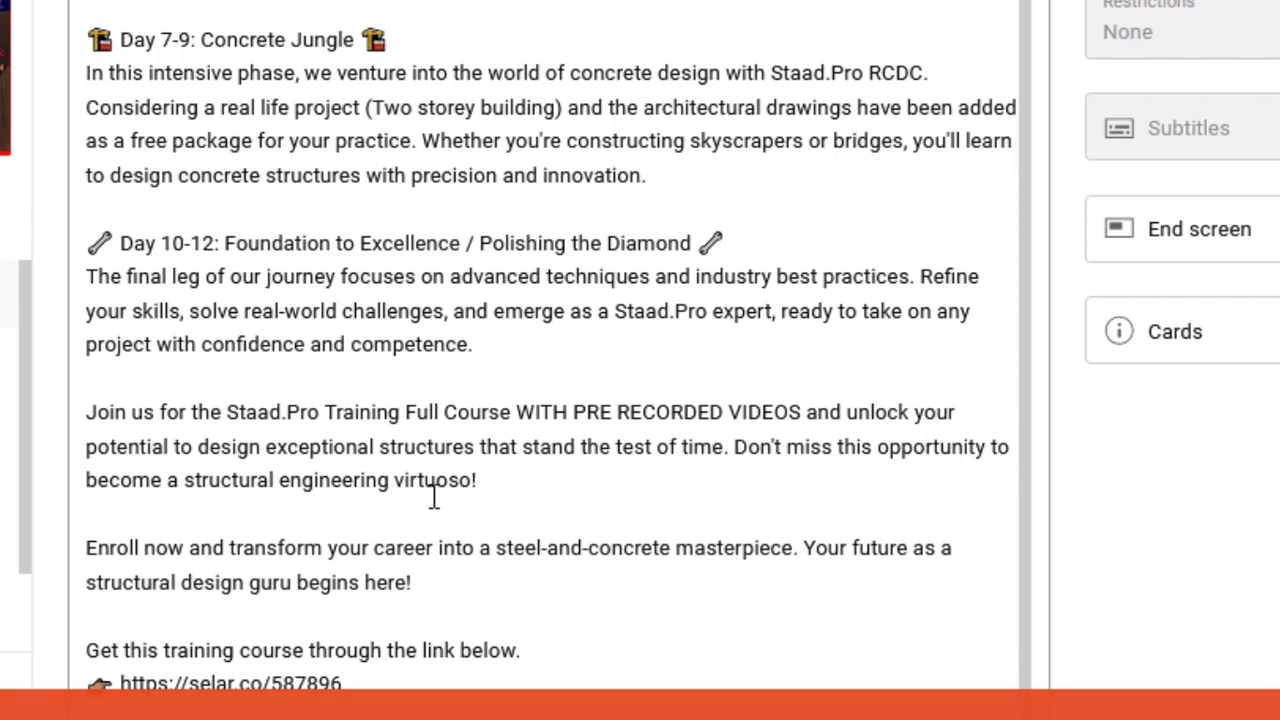
pyautogui.scroll(-3, 430, 496)
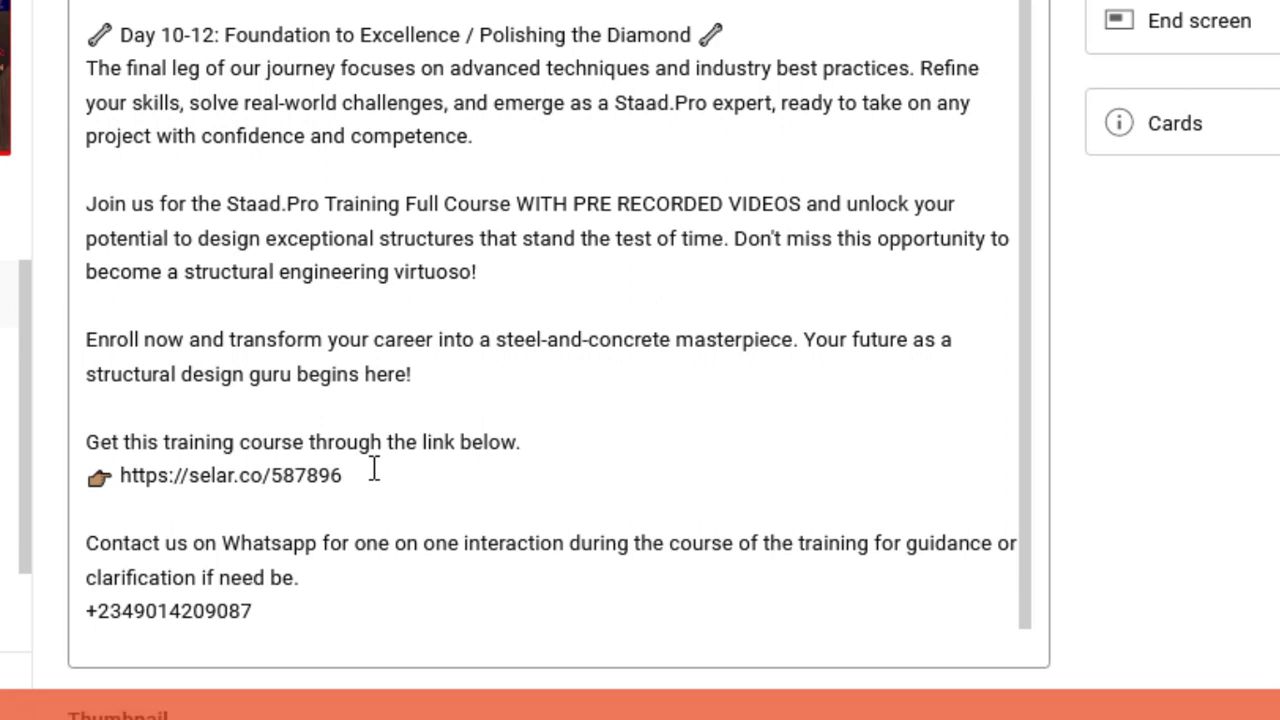
pyautogui.scroll(4, 371, 466)
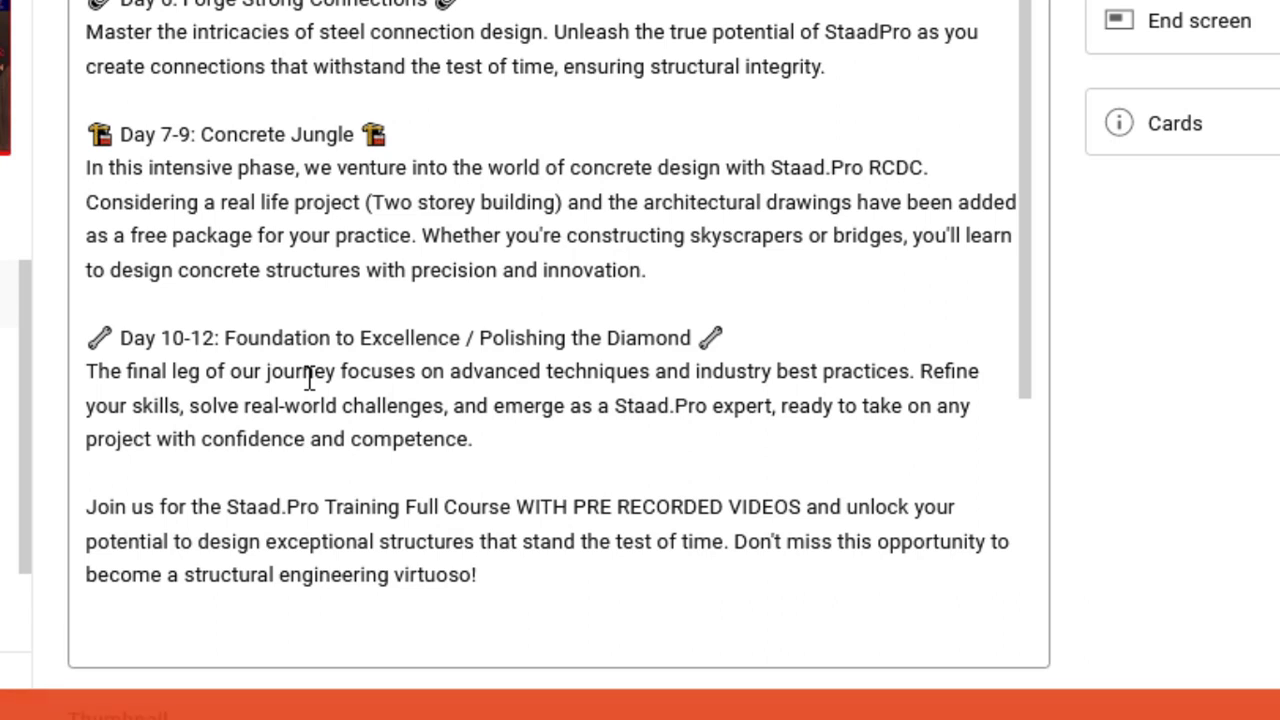
pyautogui.scroll(3, 312, 370)
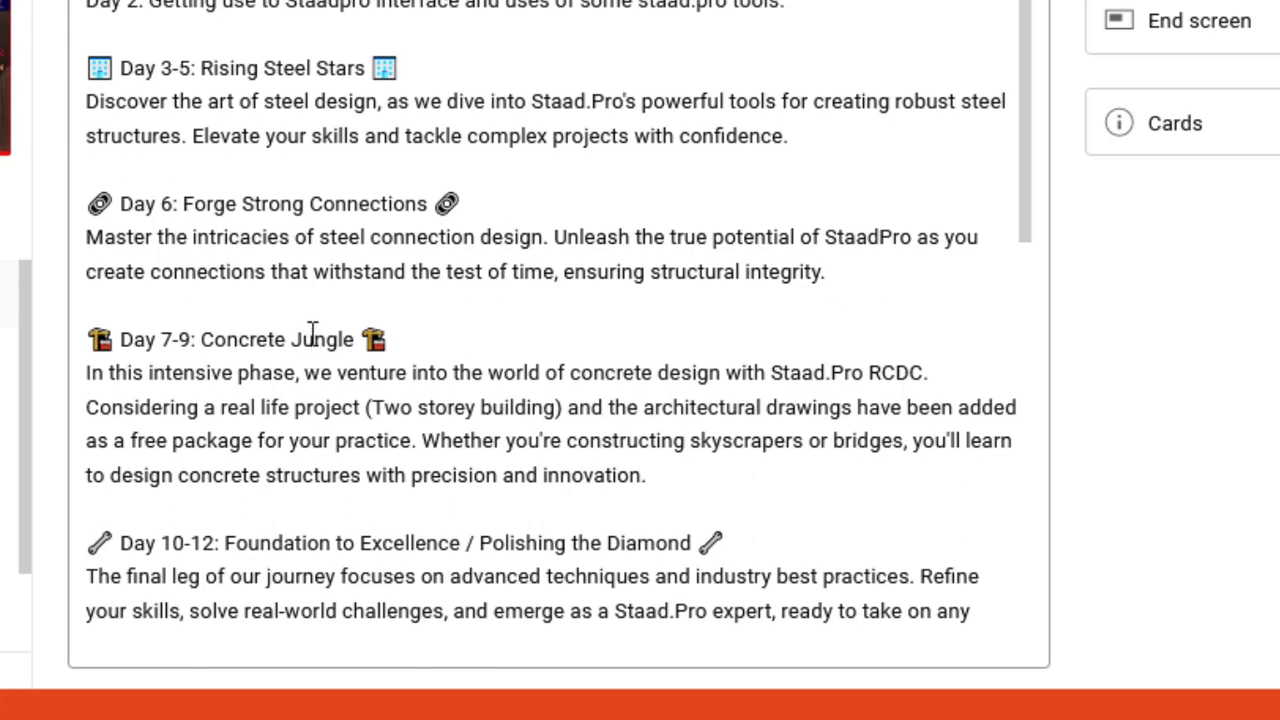
pyautogui.scroll(5, 360, 331)
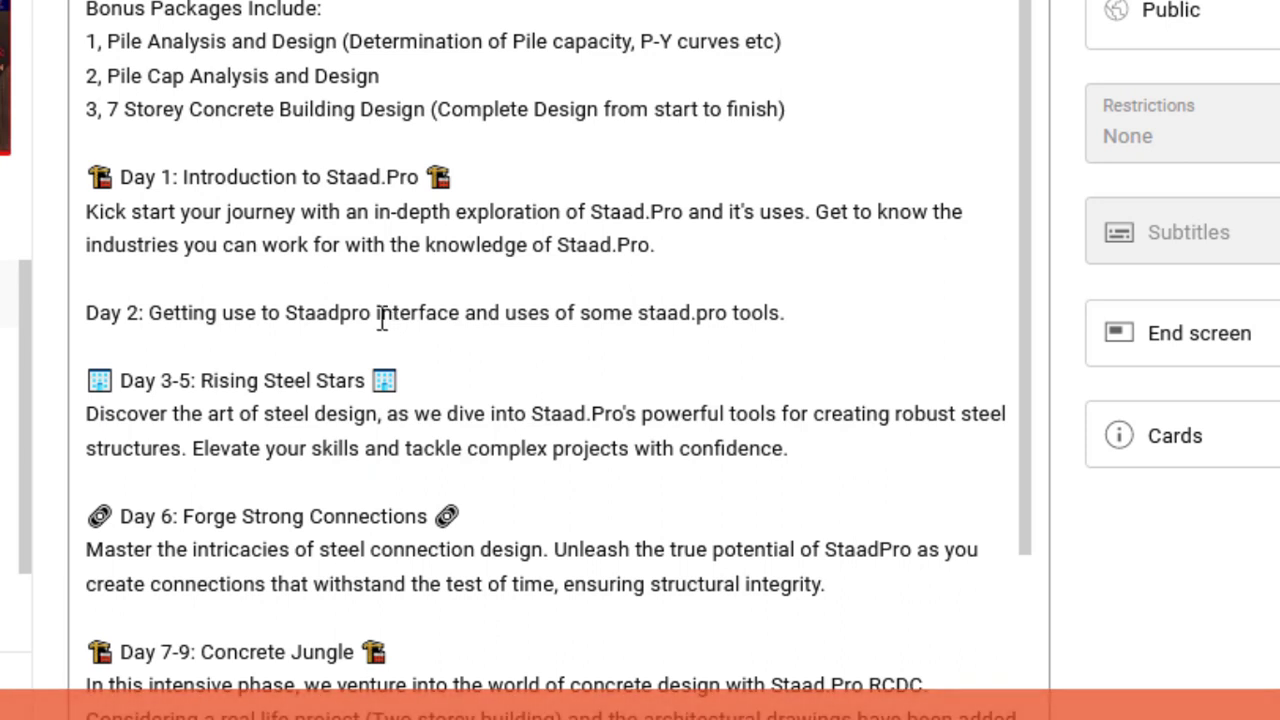
pyautogui.scroll(1, 324, 200)
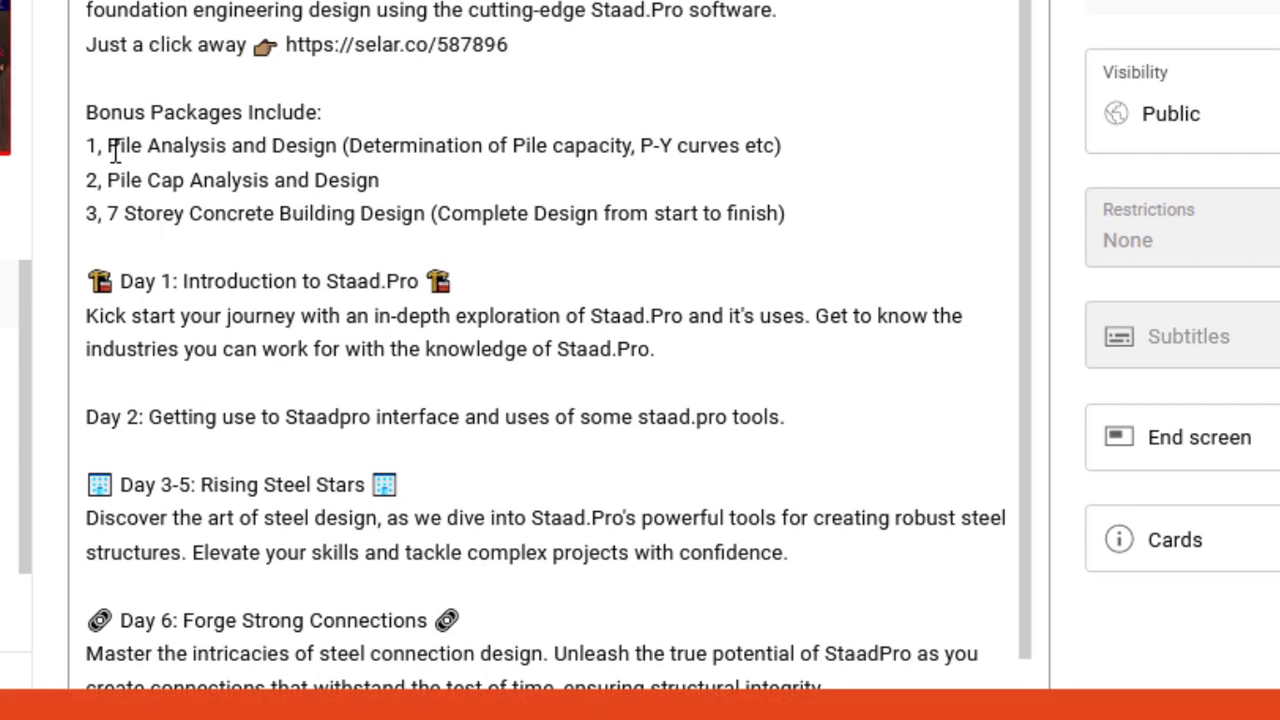
pyautogui.moveTo(105, 145); pyautogui.dragTo(791, 213)
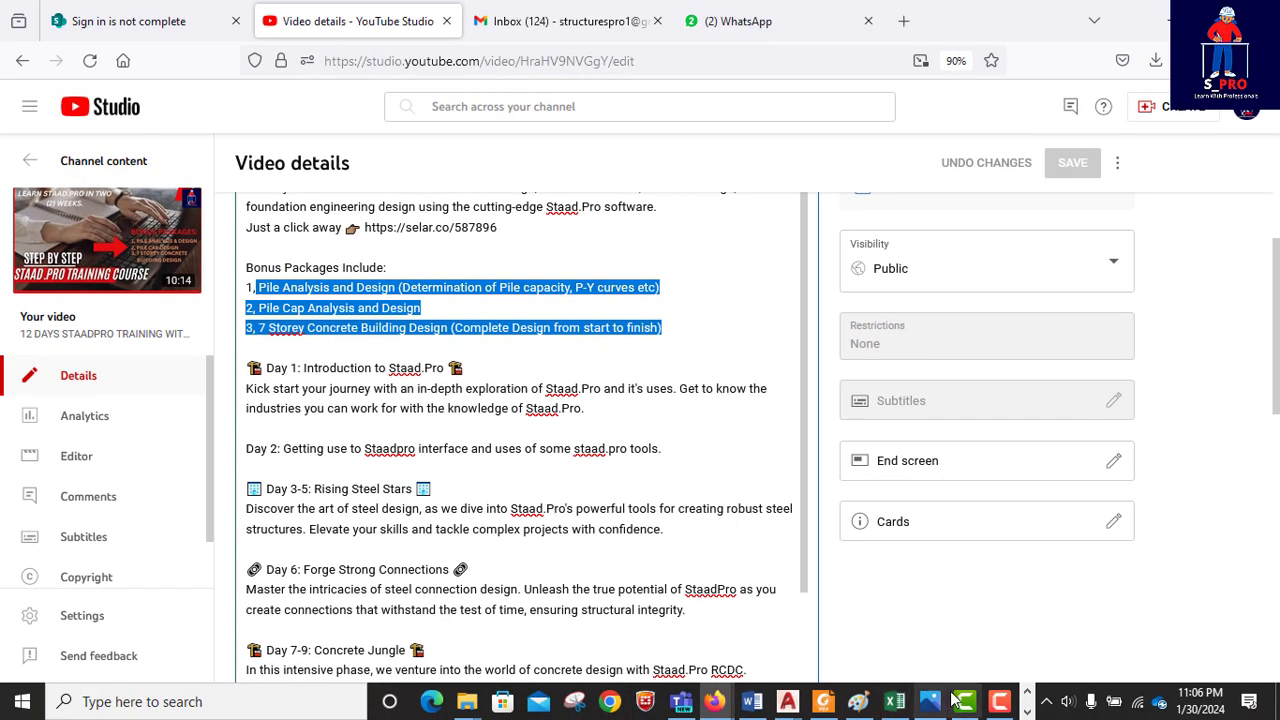
# Switch to STAAD Foundation Advanced and start a vertical vessel foundation job in a new Plant Mode project
pyautogui.click(1000, 705)
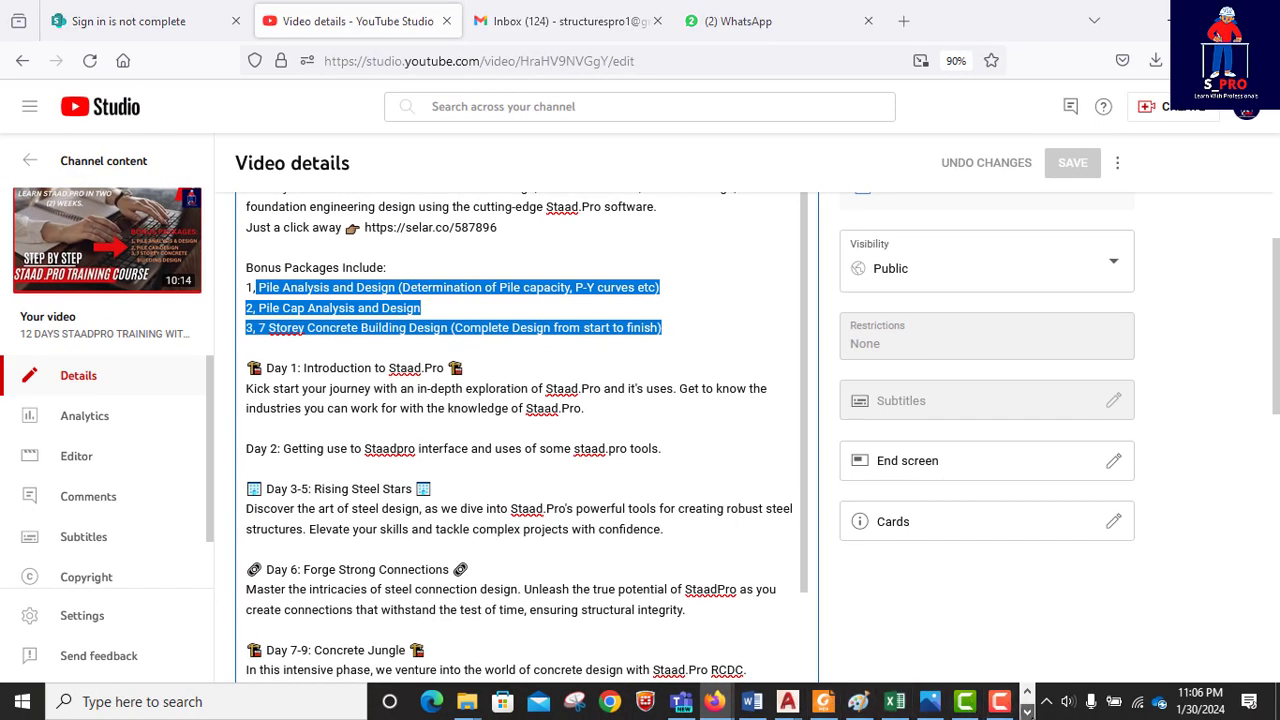
pyautogui.click(437, 701)
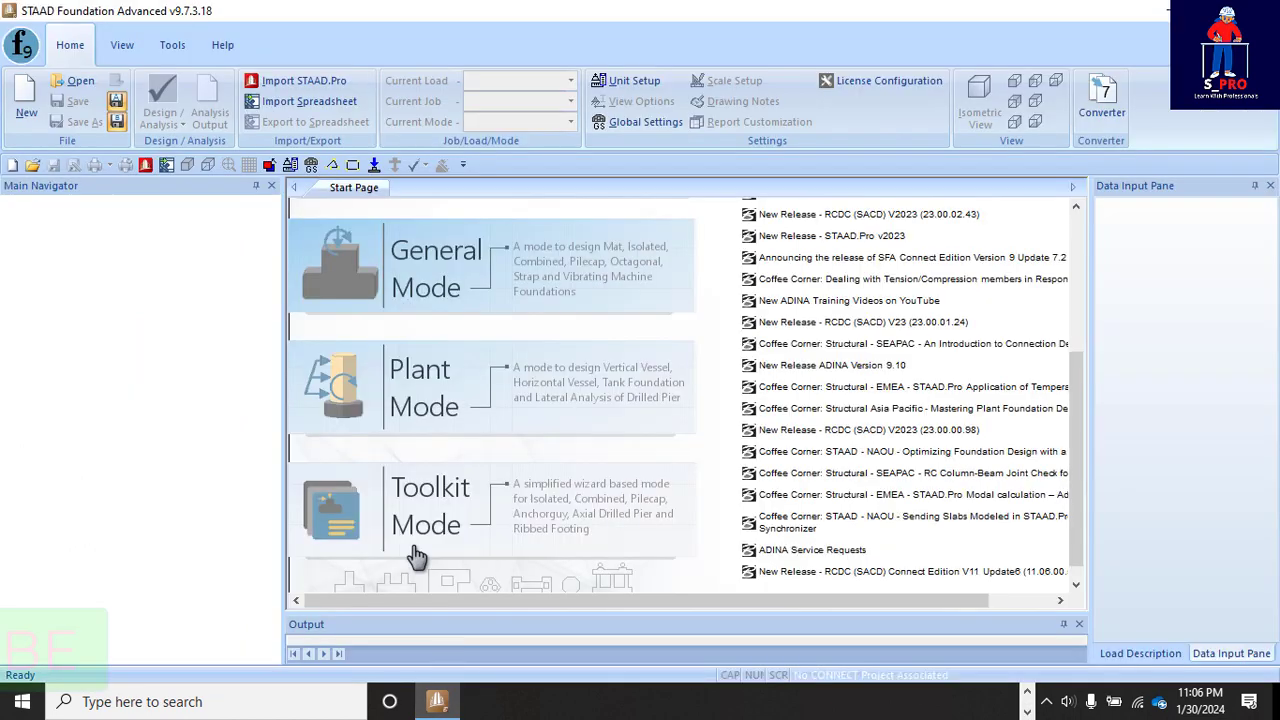
pyautogui.click(396, 409)
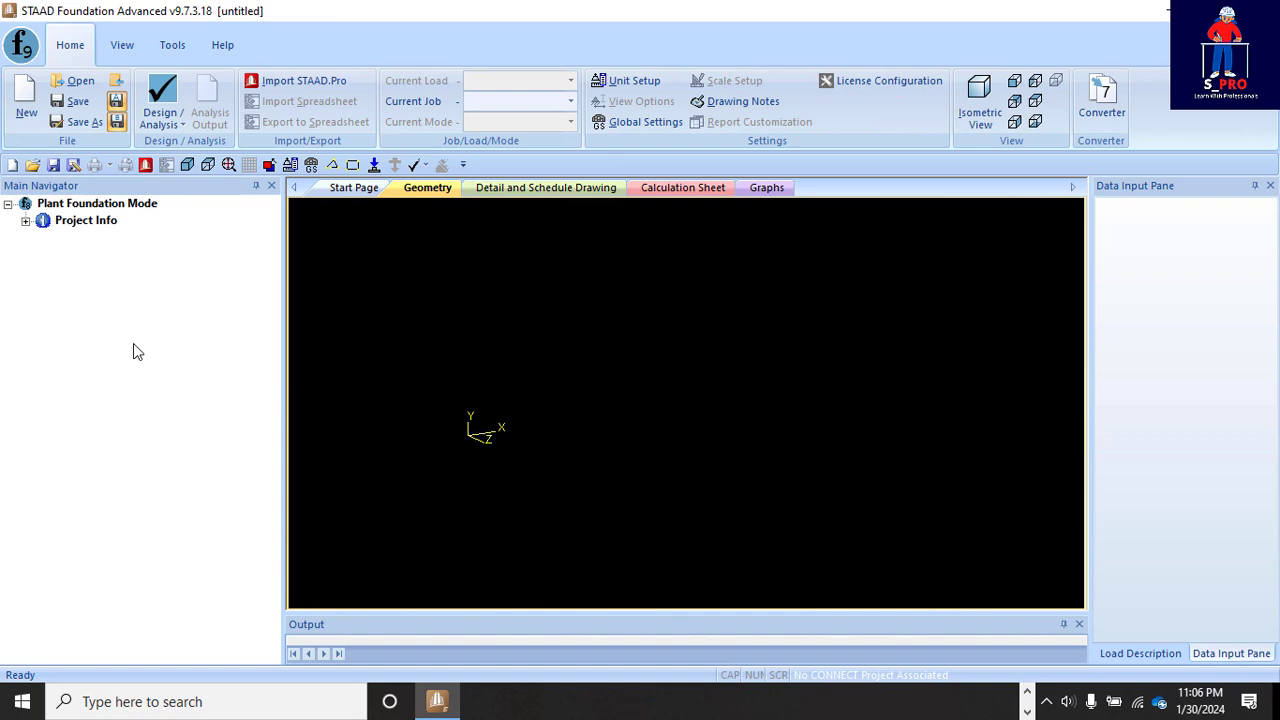
pyautogui.click(25, 220)
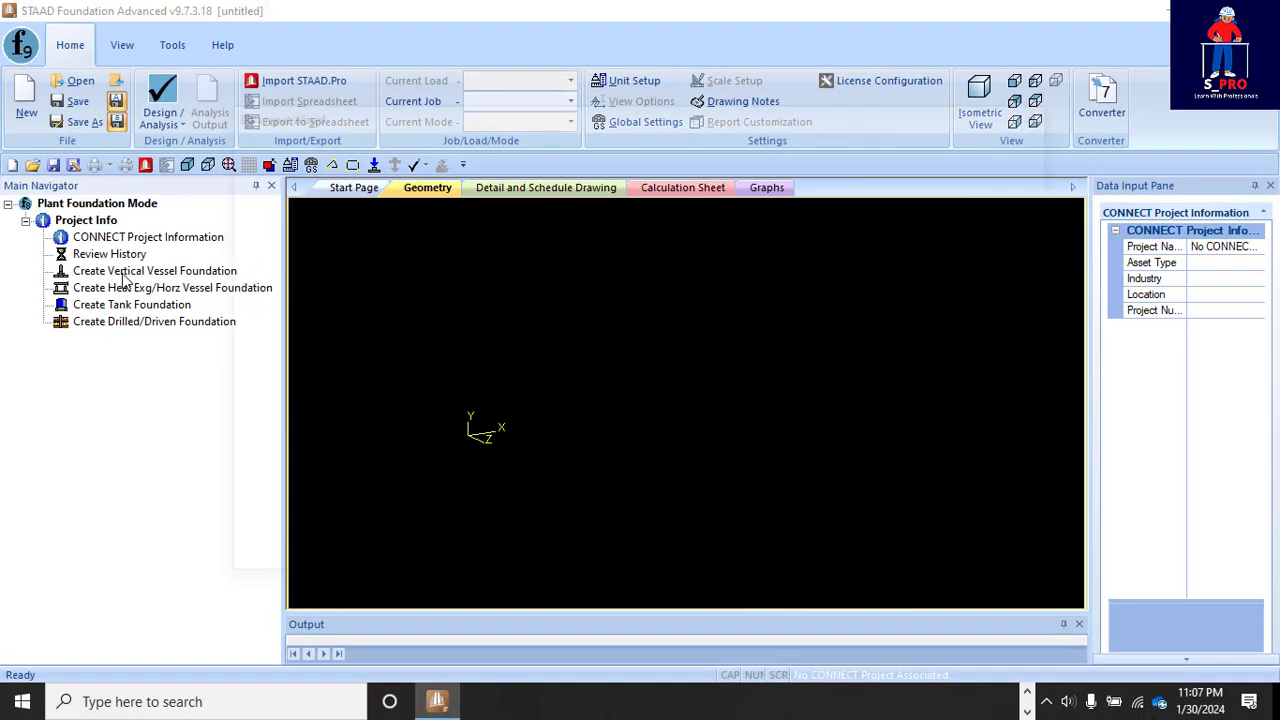
pyautogui.doubleClick(123, 274)
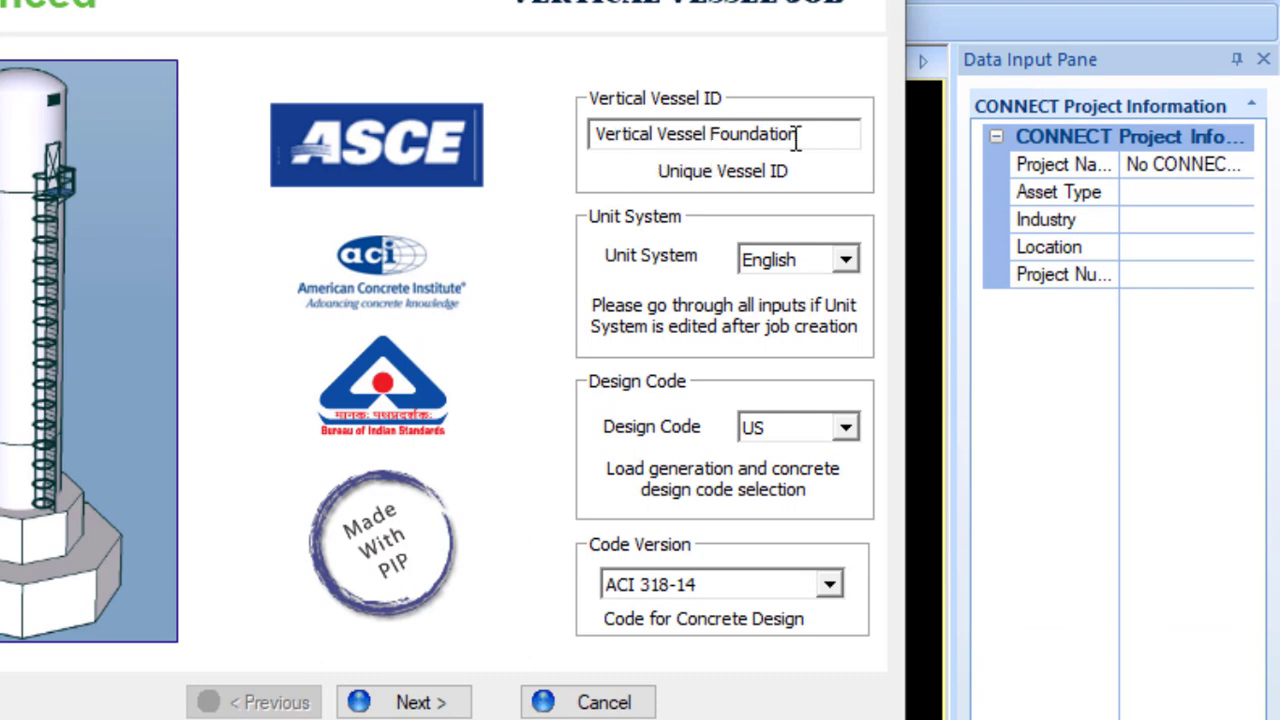
# Set the vertical vessel job's unit system to SI
pyautogui.moveTo(817, 134); pyautogui.dragTo(598, 135)
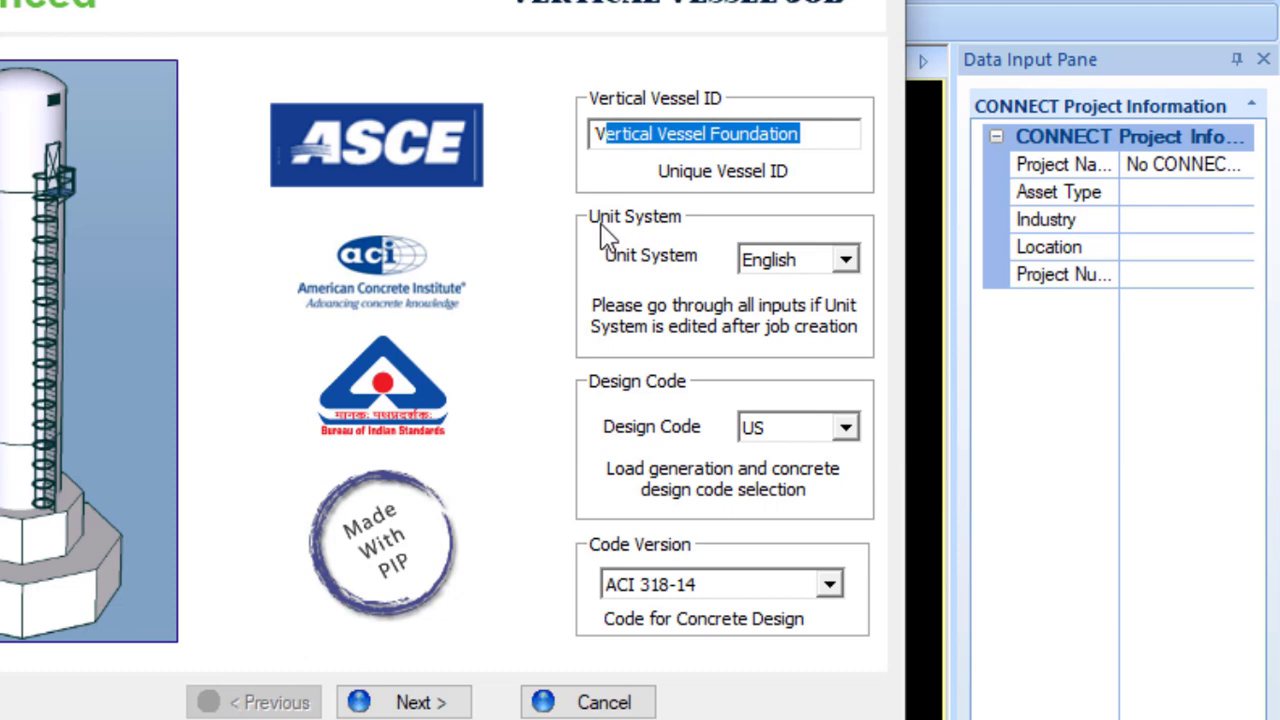
pyautogui.click(846, 259)
pyautogui.click(825, 307)
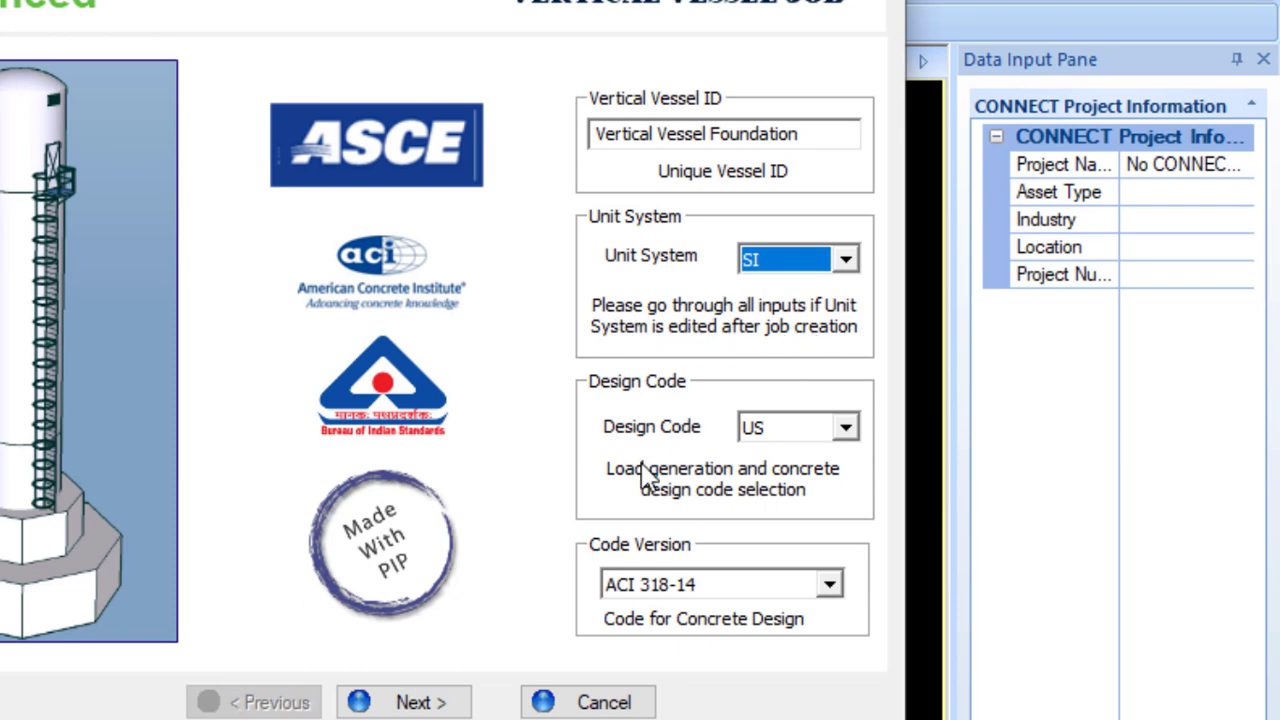
# Select the US design code and the ACI 318-14 code version for the vertical vessel job
pyautogui.click(845, 432)
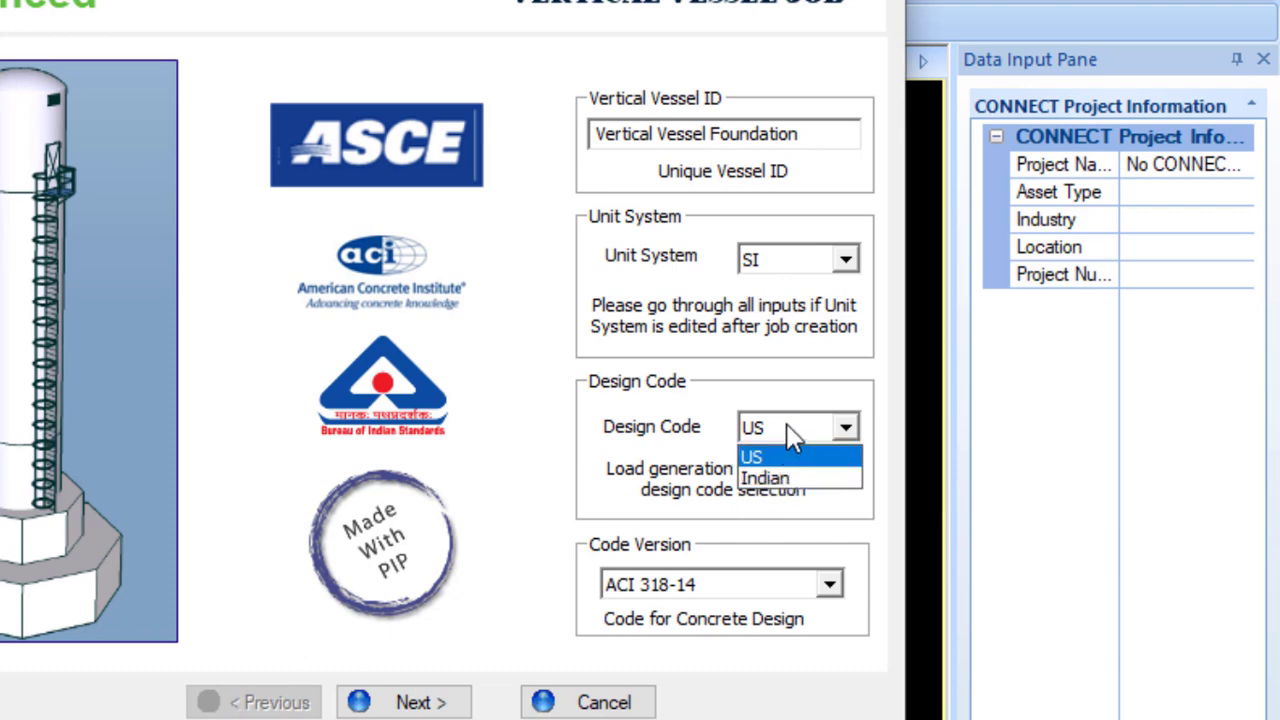
pyautogui.click(778, 458)
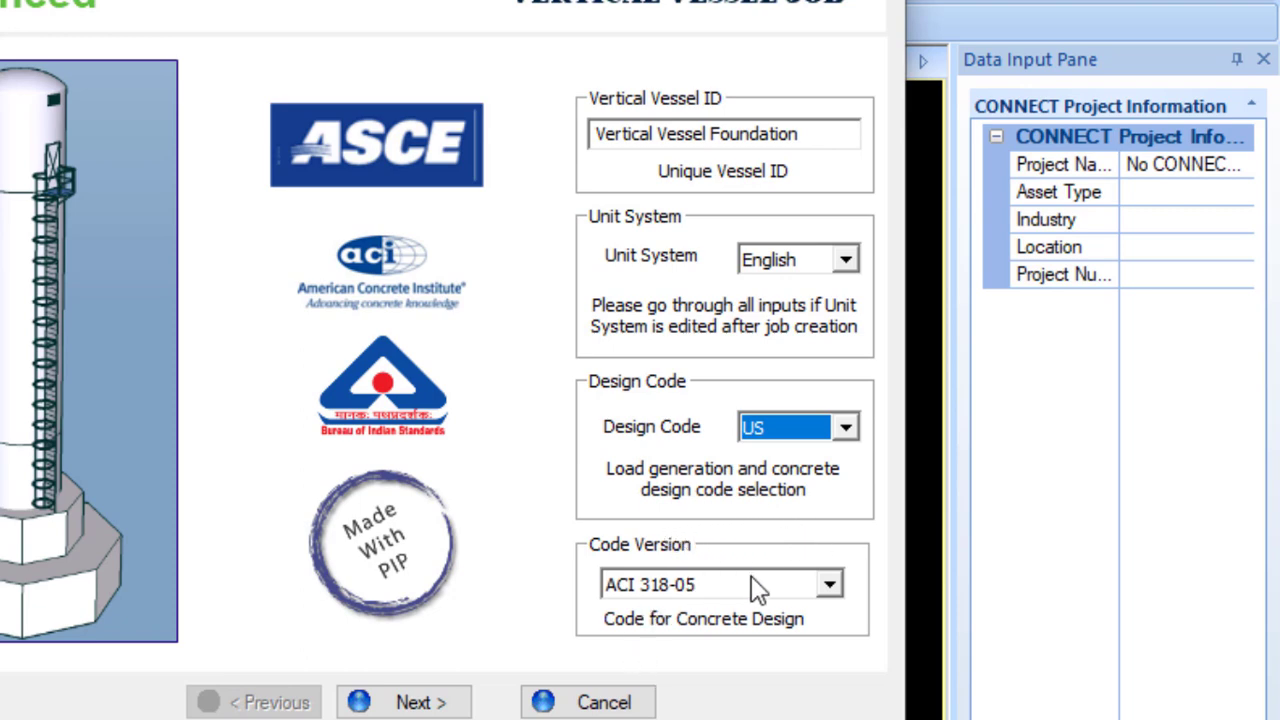
pyautogui.click(830, 586)
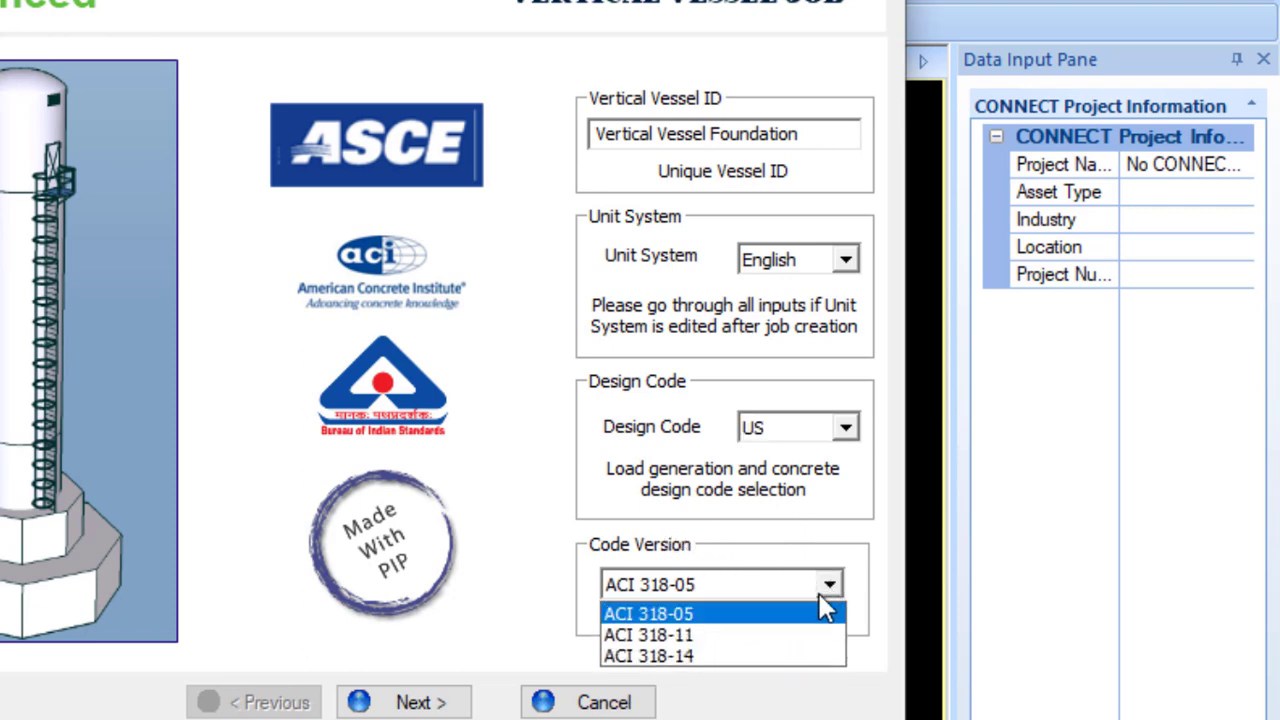
pyautogui.click(686, 656)
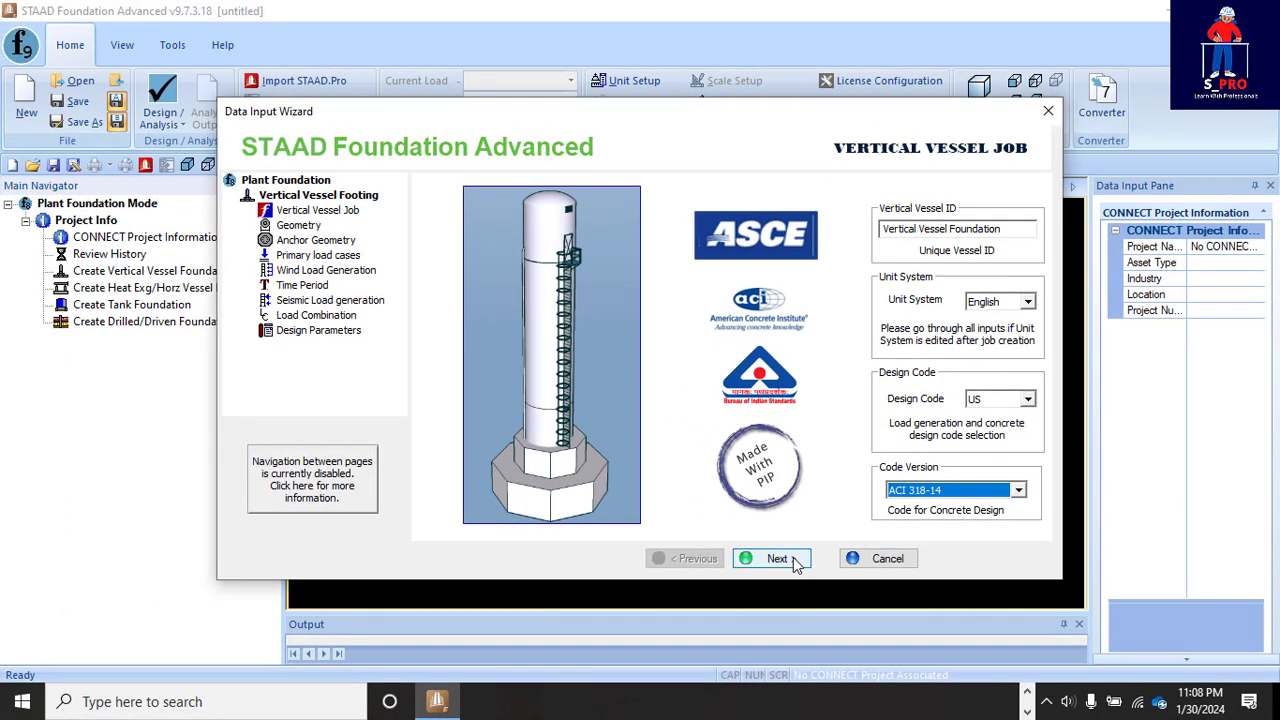
# Proceed to the vertical vessel job's geometry page and set its length unit to m
pyautogui.click(790, 558)
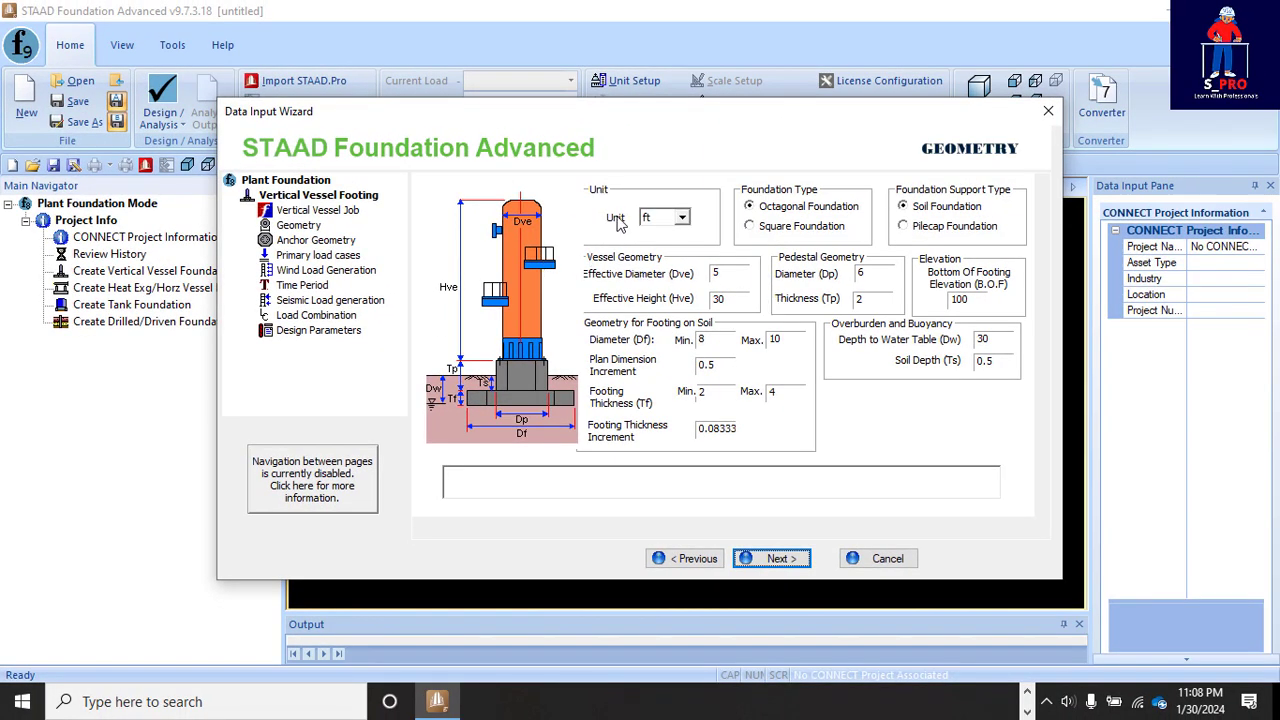
pyautogui.click(682, 218)
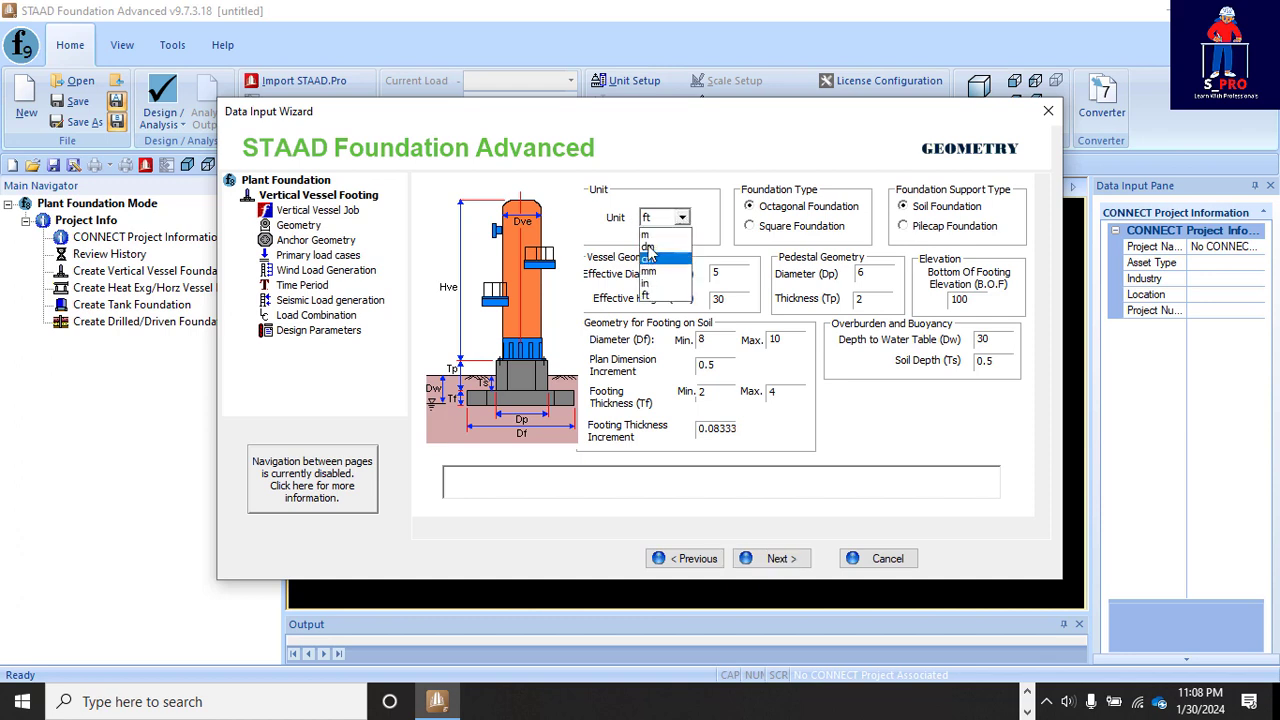
pyautogui.click(650, 229)
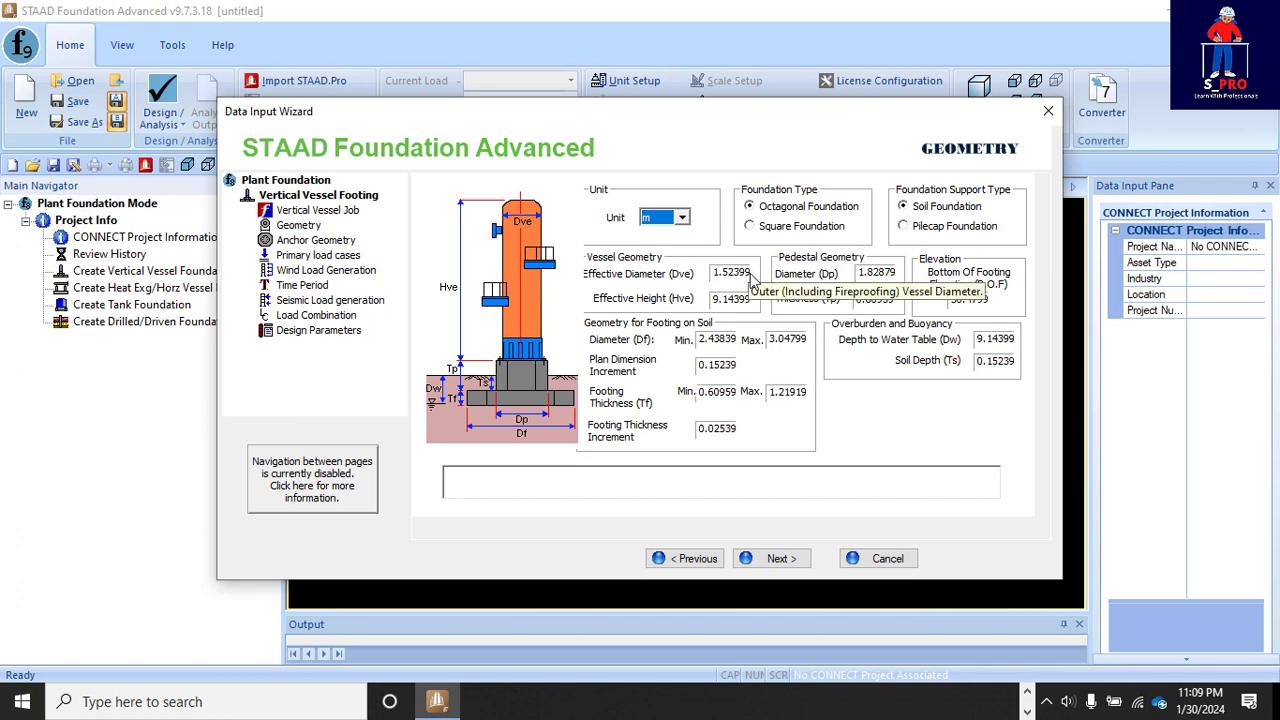
# Set the vessel's effective diameter to 1.6 m and its effective height to 20 m
pyautogui.moveTo(749, 272); pyautogui.dragTo(695, 275)
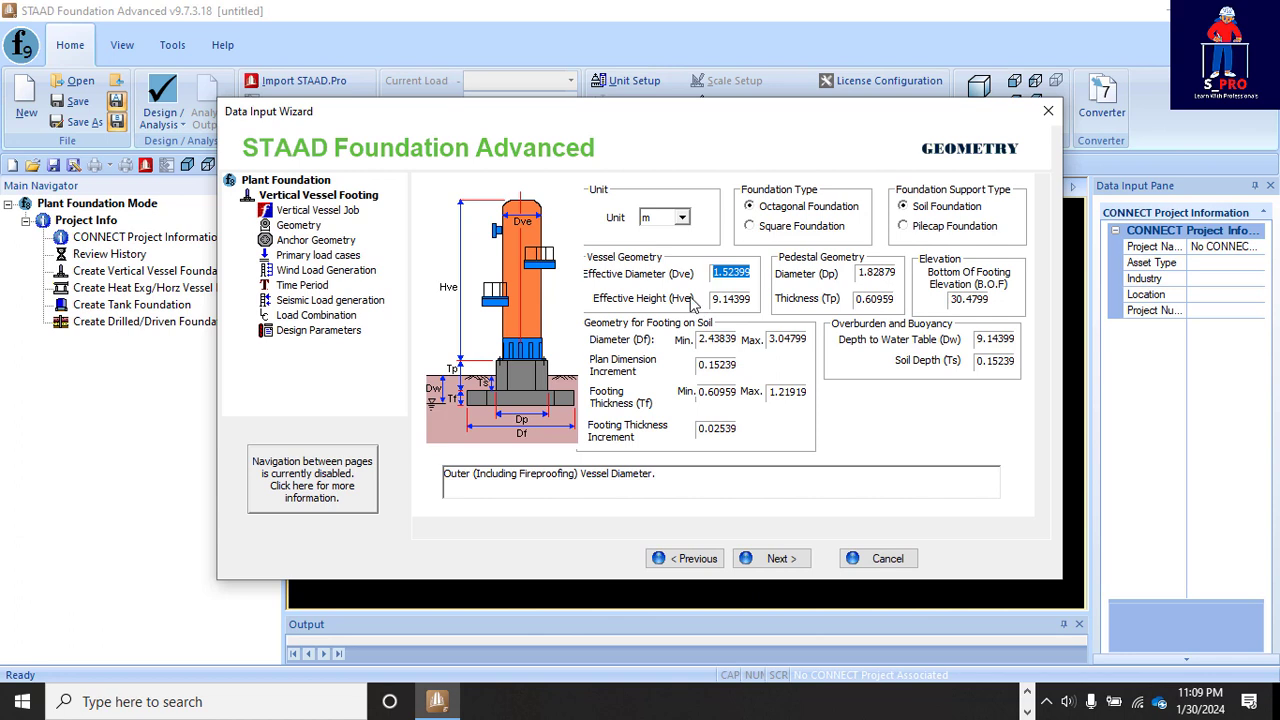
pyautogui.write('1')
pyautogui.doubleClick(732, 279)
pyautogui.press('BackSpace')
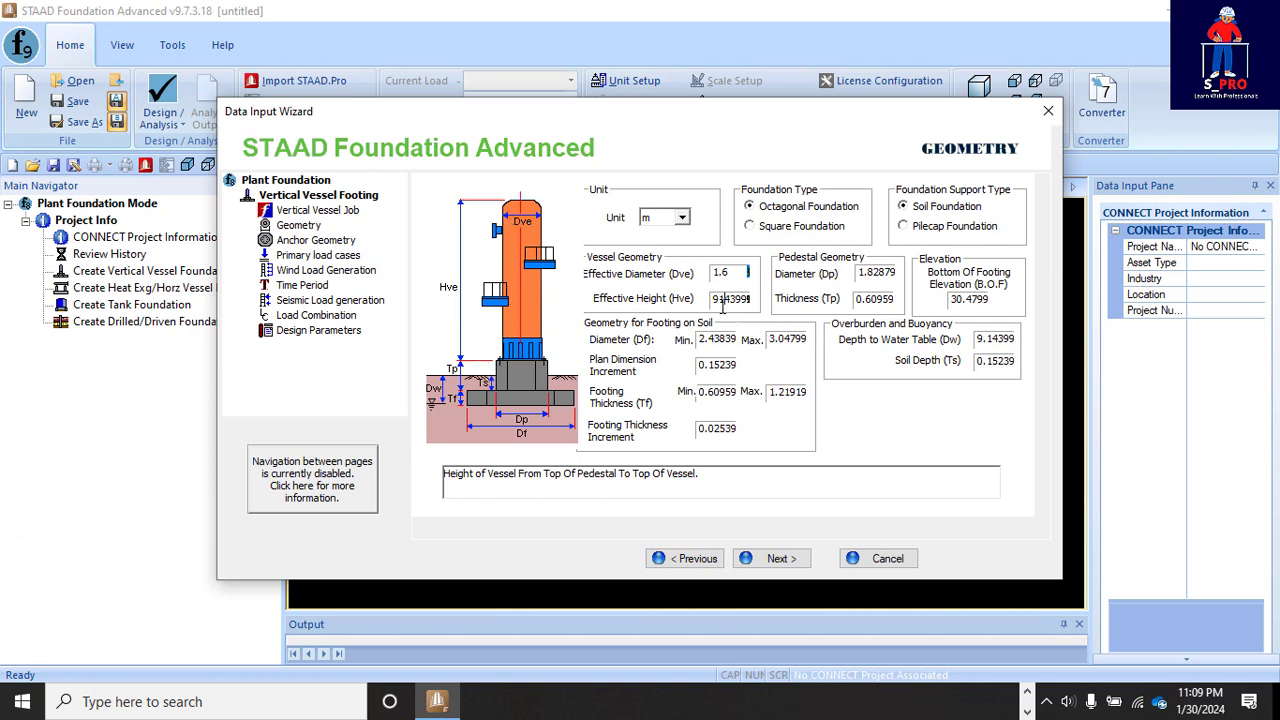
pyautogui.moveTo(714, 301); pyautogui.dragTo(797, 308)
pyautogui.write('20')
pyautogui.click(734, 278)
# Set the footing diameter range to a minimum of 2.8 m and a maximum of 4 m
pyautogui.click(716, 342)
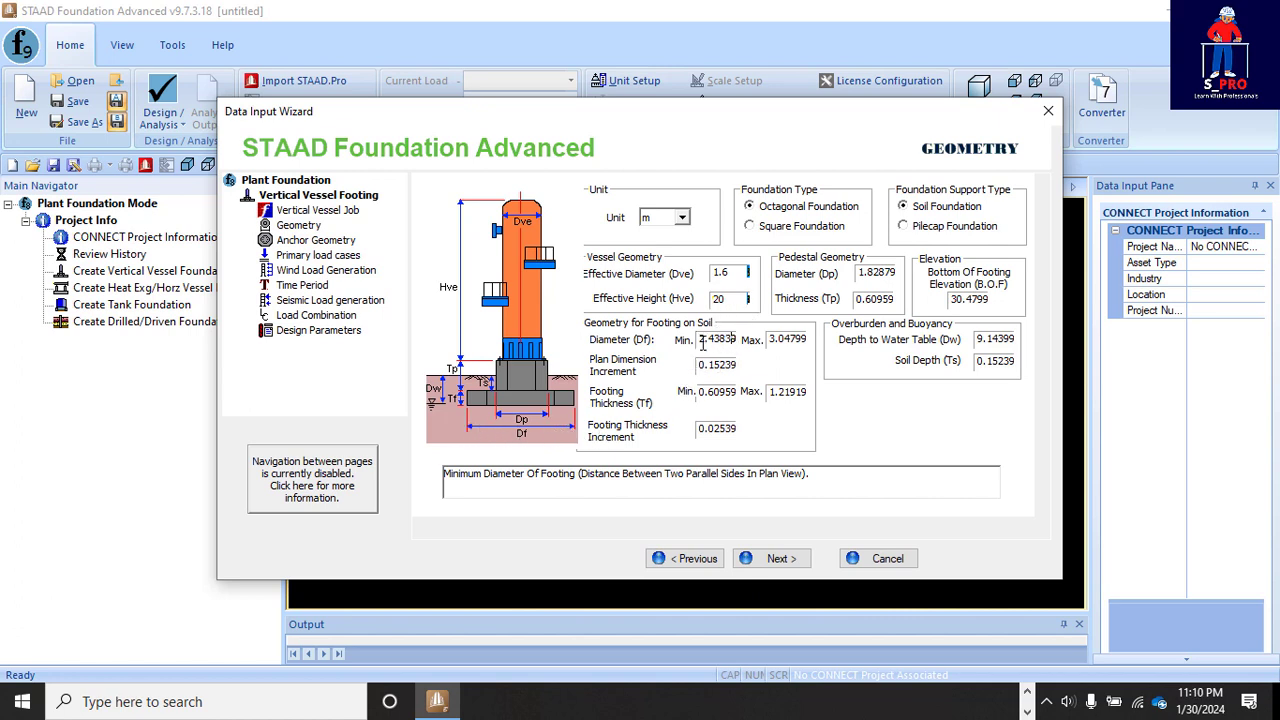
pyautogui.moveTo(703, 343); pyautogui.dragTo(752, 345)
pyautogui.write('2.8')
pyautogui.moveTo(771, 341); pyautogui.dragTo(820, 341)
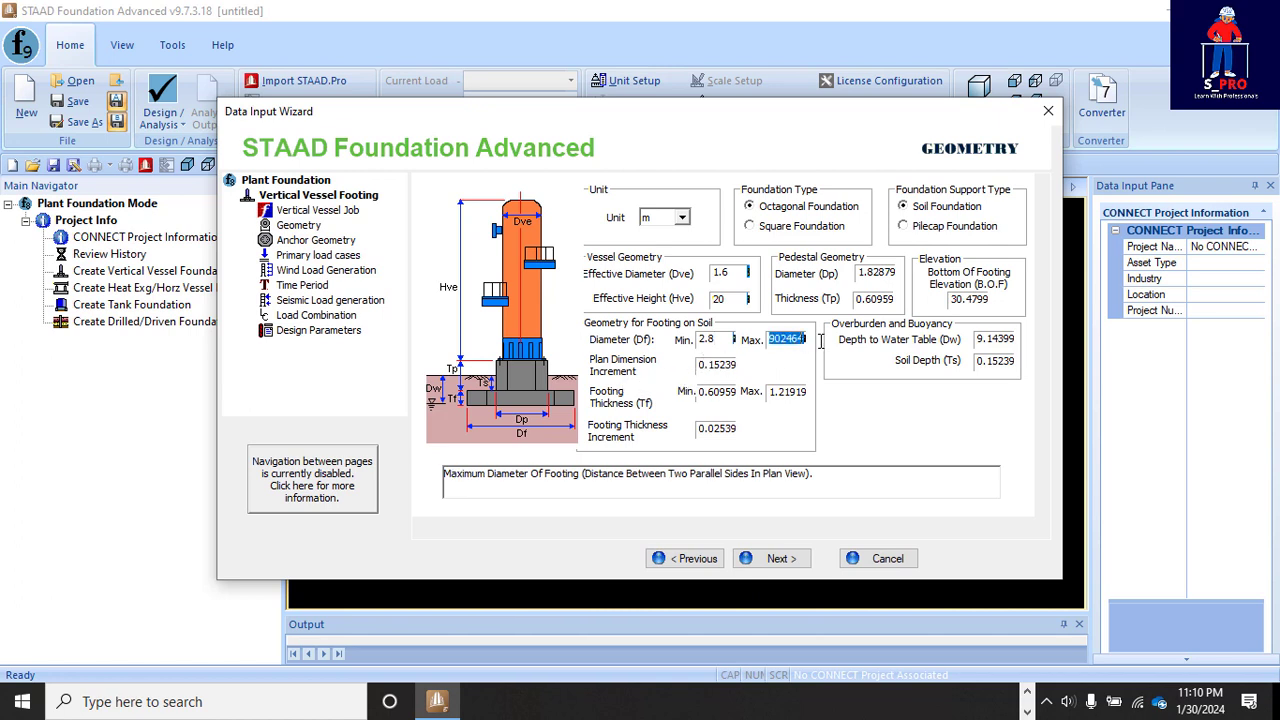
pyautogui.write('4')
pyautogui.click(728, 340)
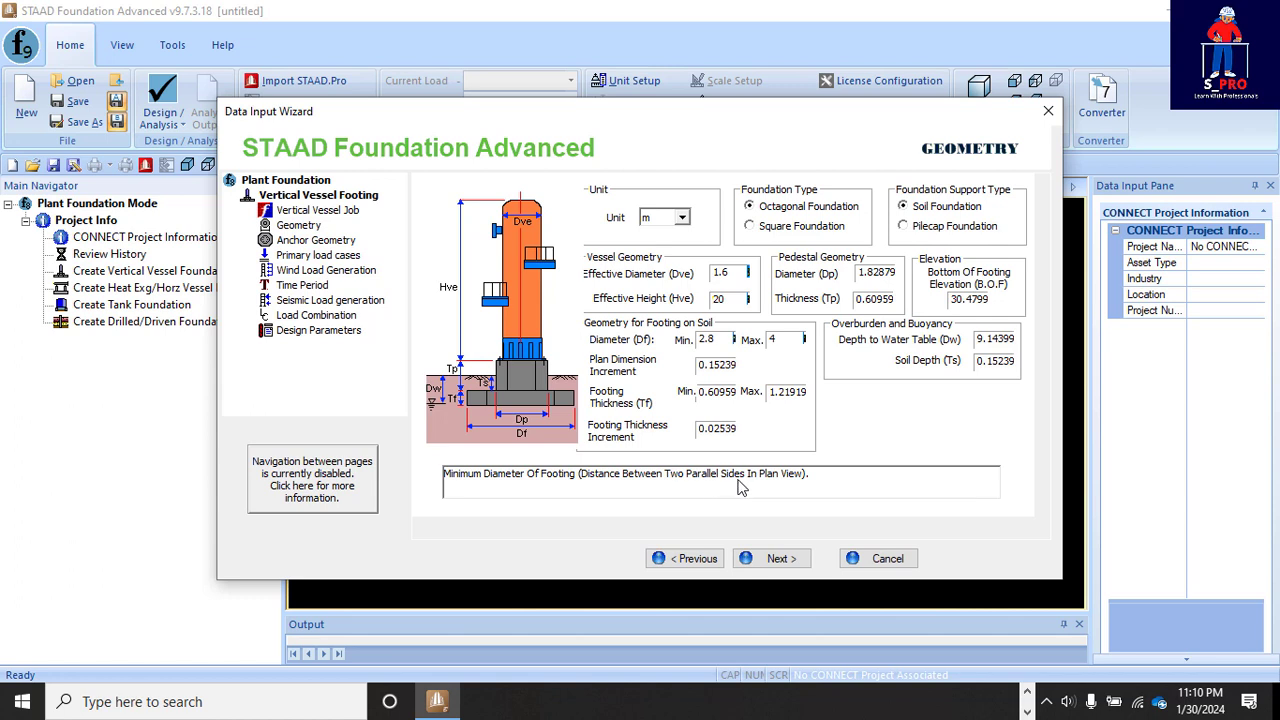
pyautogui.click(798, 341)
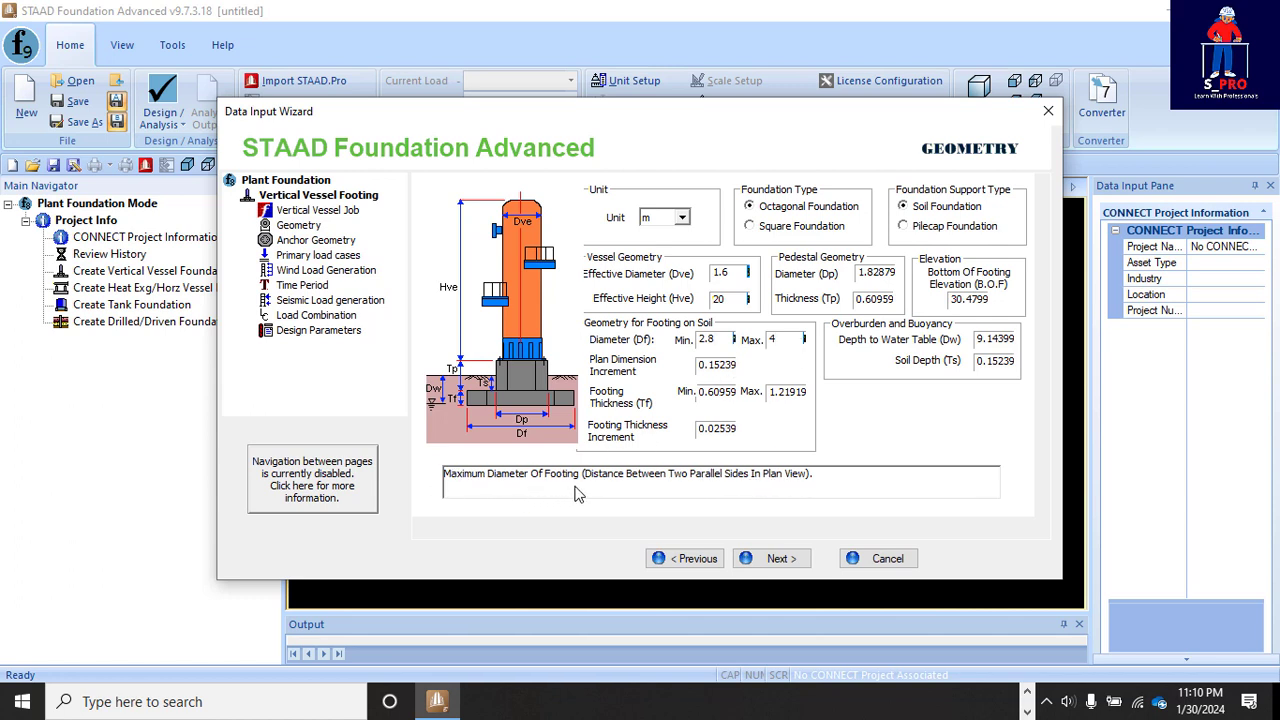
pyautogui.click(747, 297)
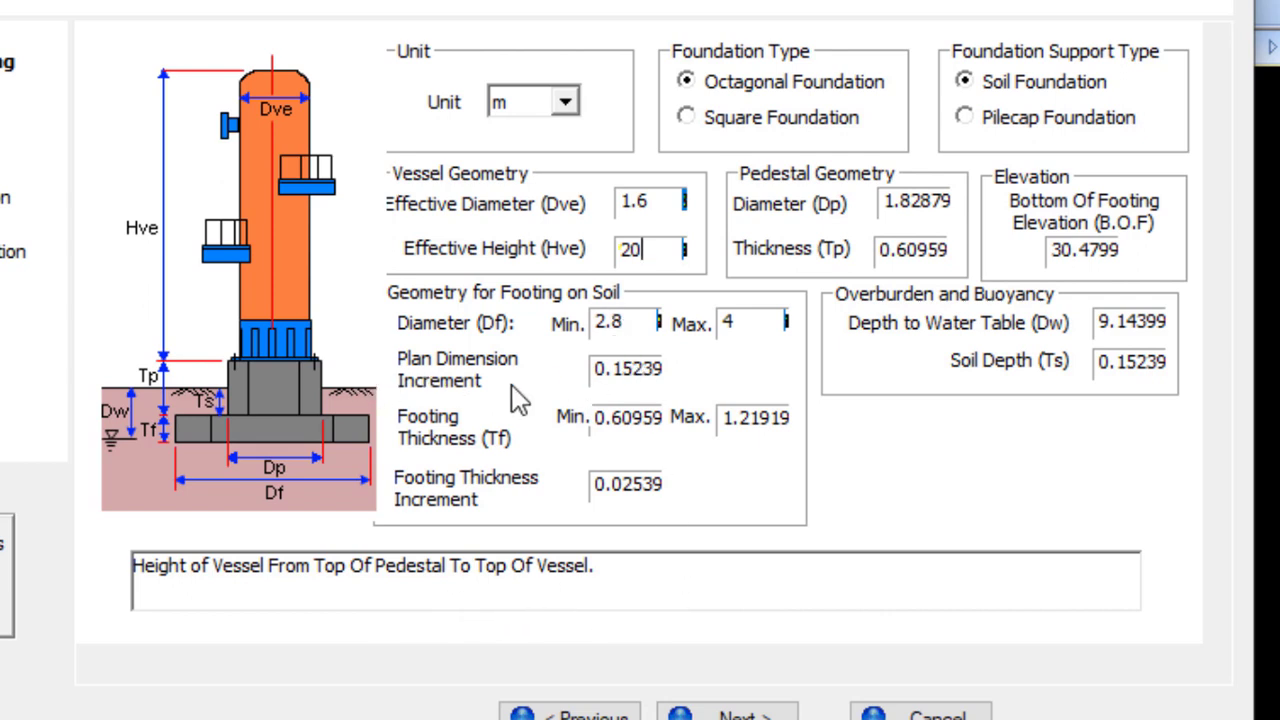
# Set the footing's plan dimension increment to 0.1 m
pyautogui.click(638, 369)
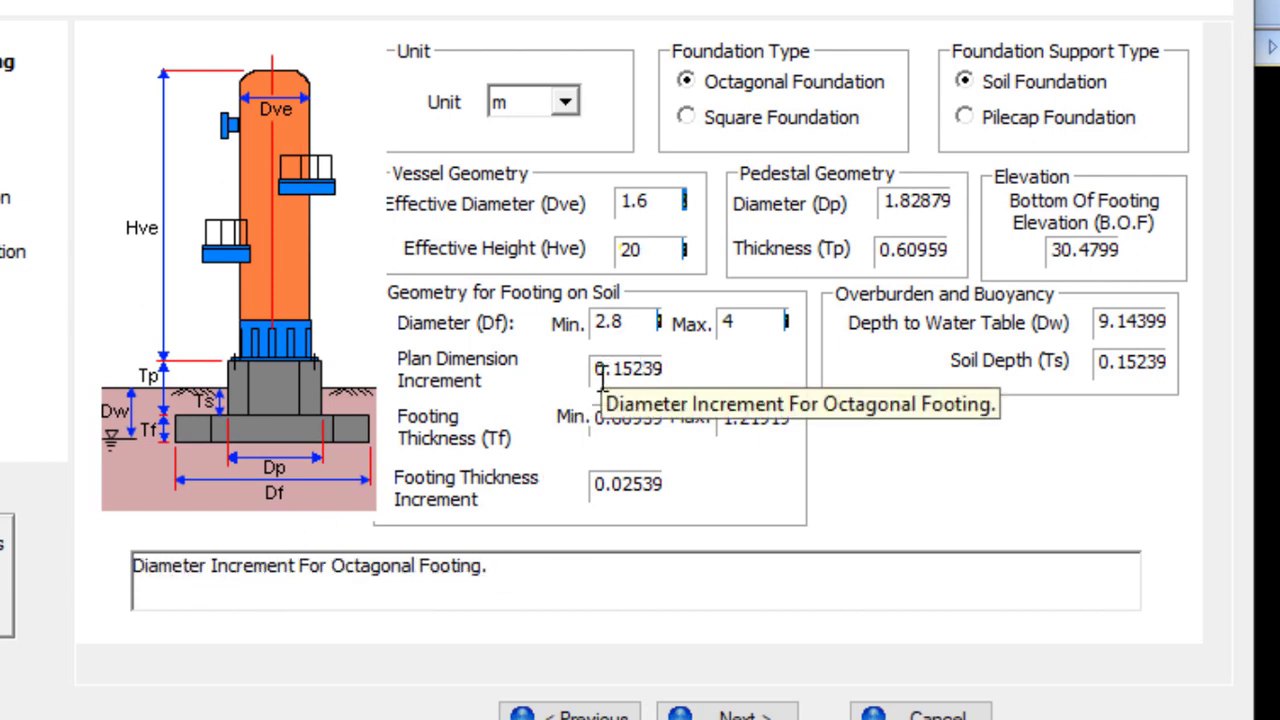
pyautogui.moveTo(598, 373); pyautogui.dragTo(697, 375)
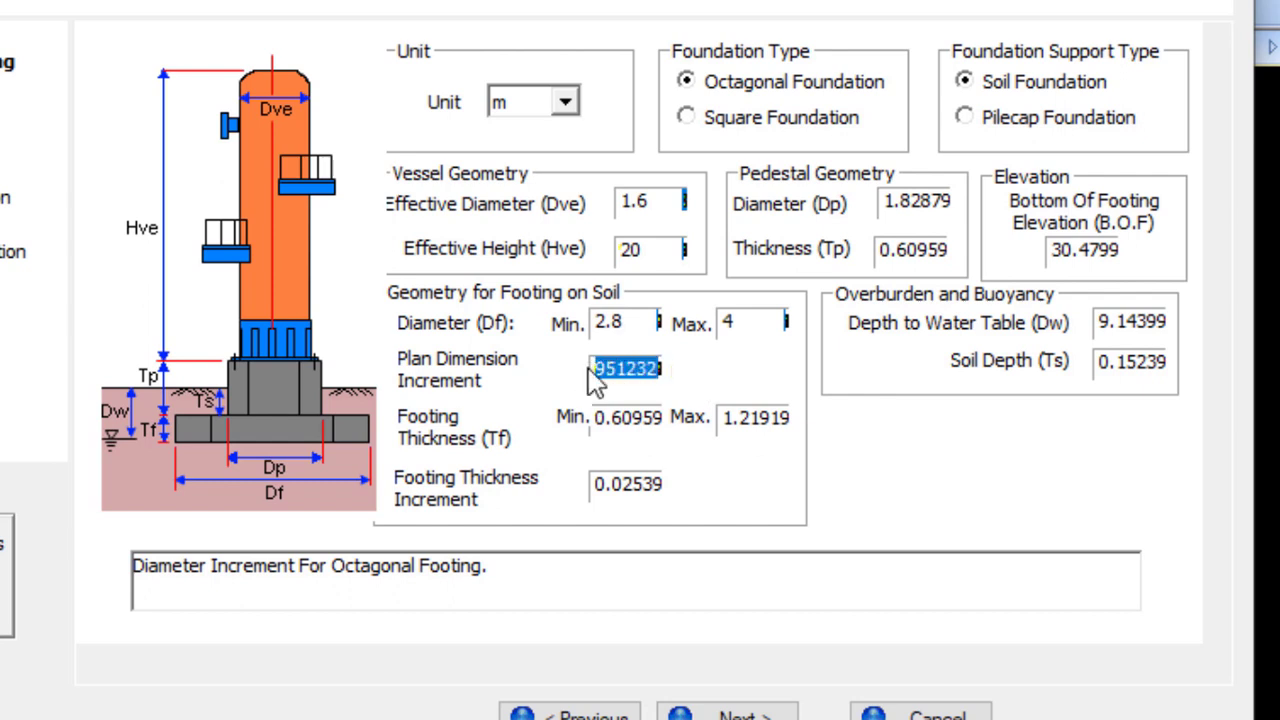
pyautogui.moveTo(601, 367); pyautogui.dragTo(701, 378)
pyautogui.write('0.')
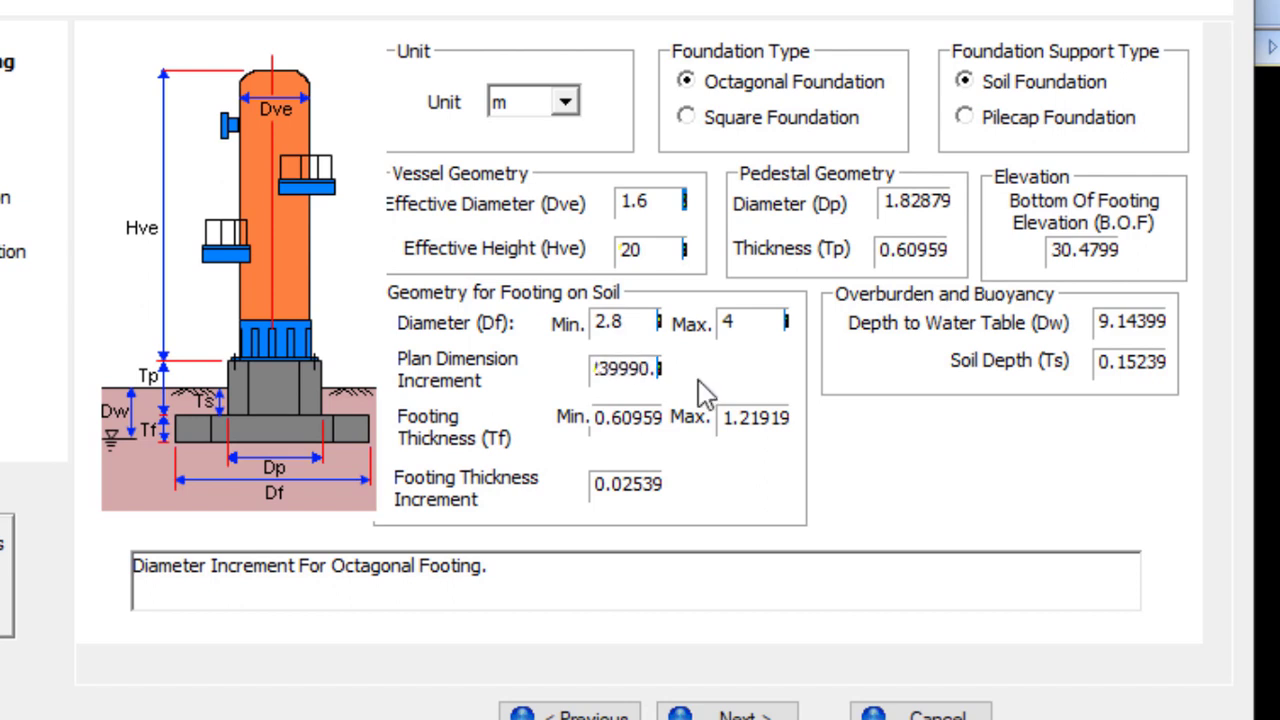
pyautogui.write('239990.1')
pyautogui.moveTo(597, 378); pyautogui.dragTo(745, 378)
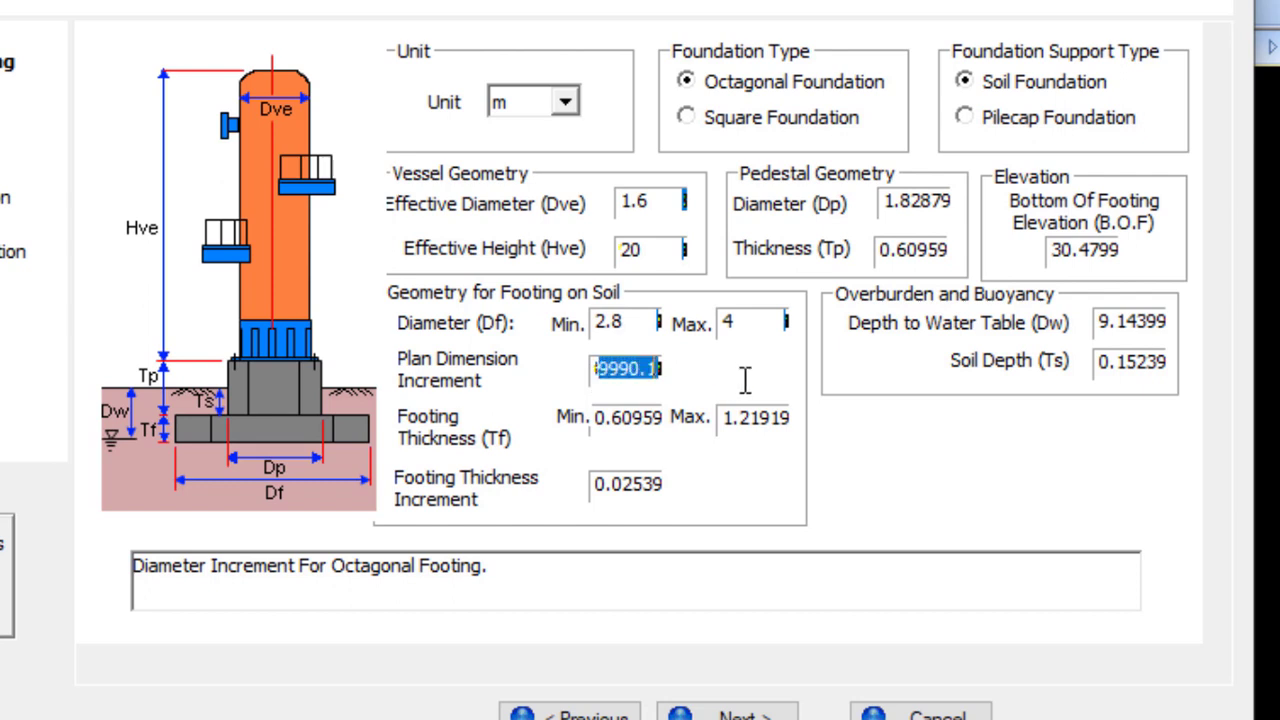
pyautogui.press('BackSpace')
pyautogui.moveTo(629, 382); pyautogui.dragTo(530, 408)
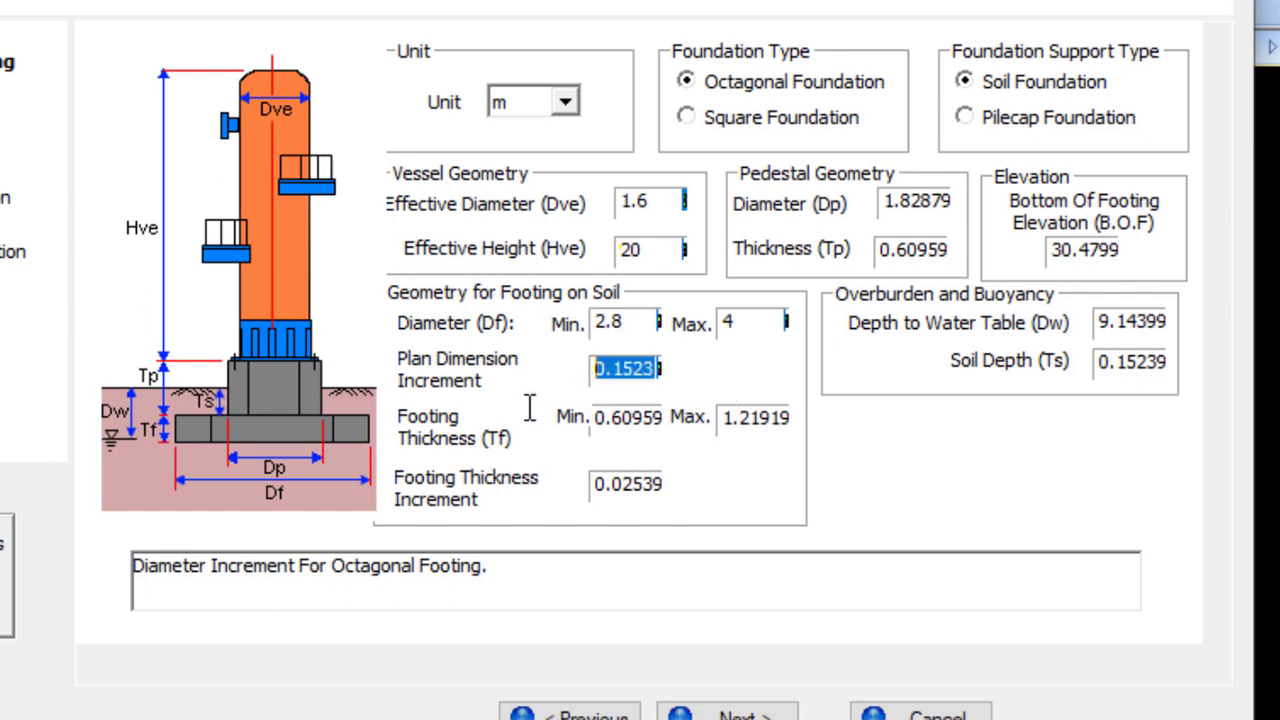
pyautogui.press('BackSpace')
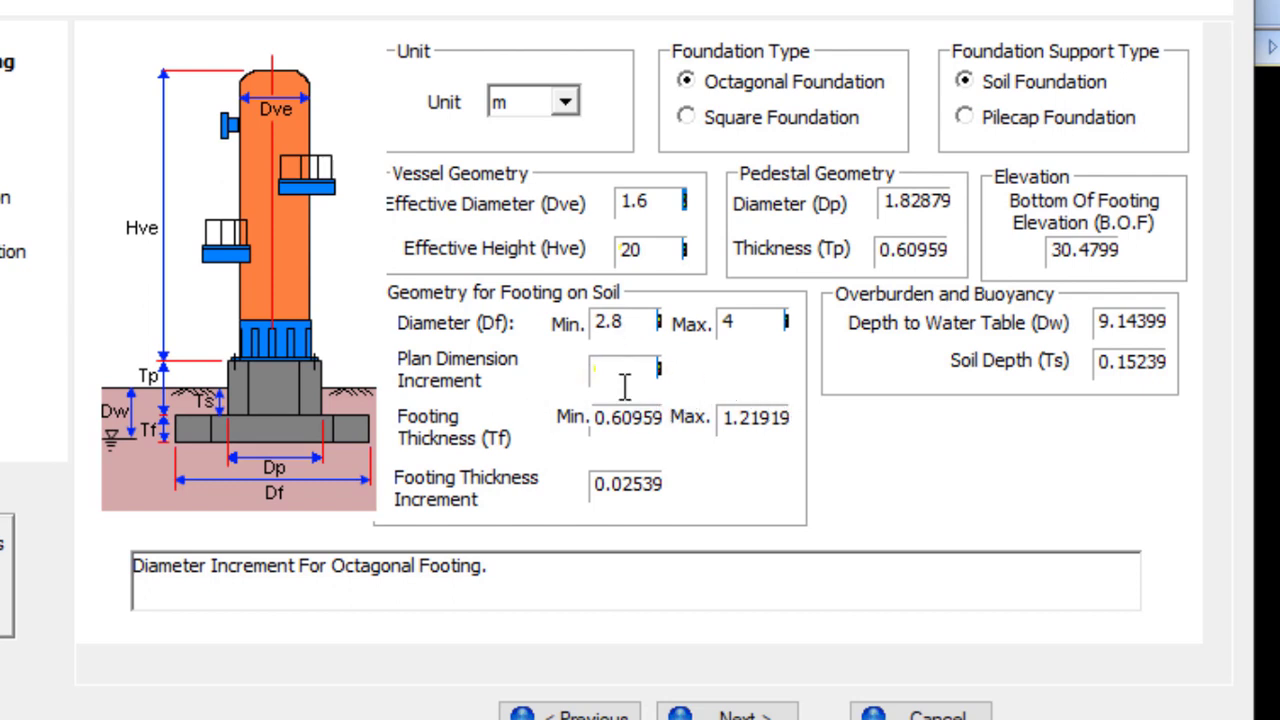
pyautogui.write('0.1')
# Set the footing thickness to a minimum of 0.4 m and a maximum of 0.5 m, with a thickness increment of 0.1 m
pyautogui.click(651, 417)
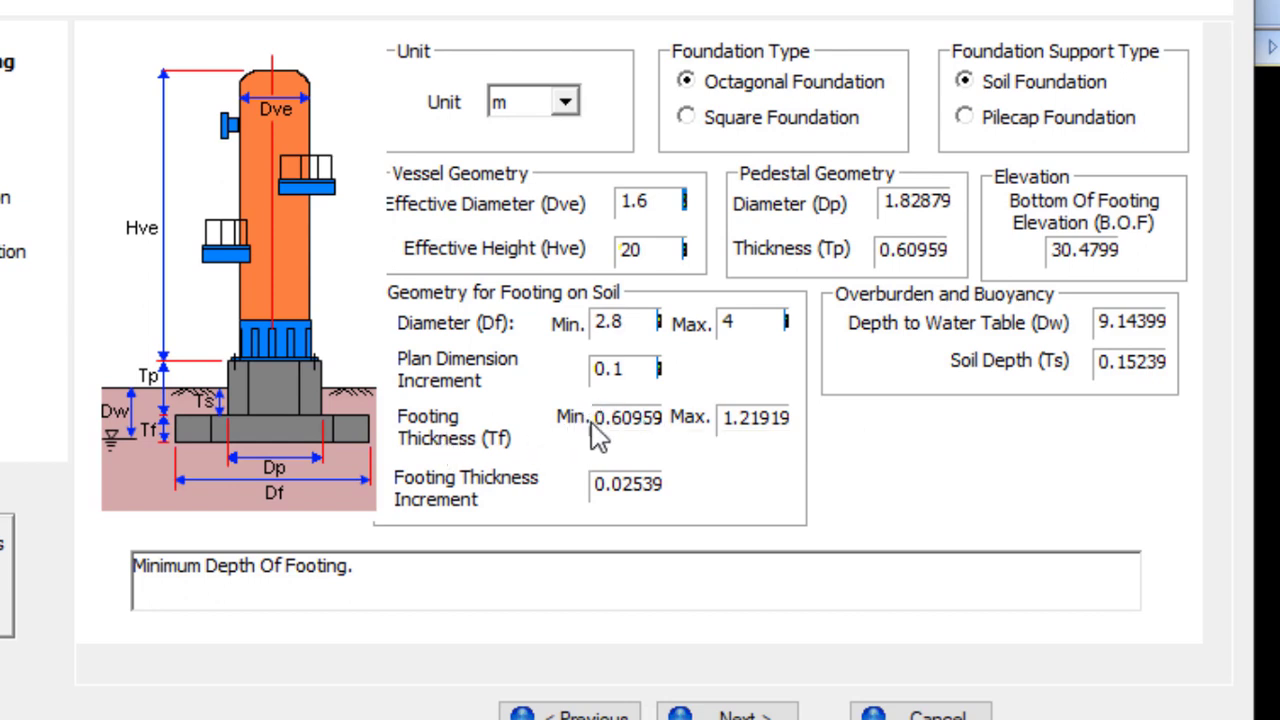
pyautogui.moveTo(598, 417); pyautogui.dragTo(730, 437)
pyautogui.write('0.4')
pyautogui.click(732, 420)
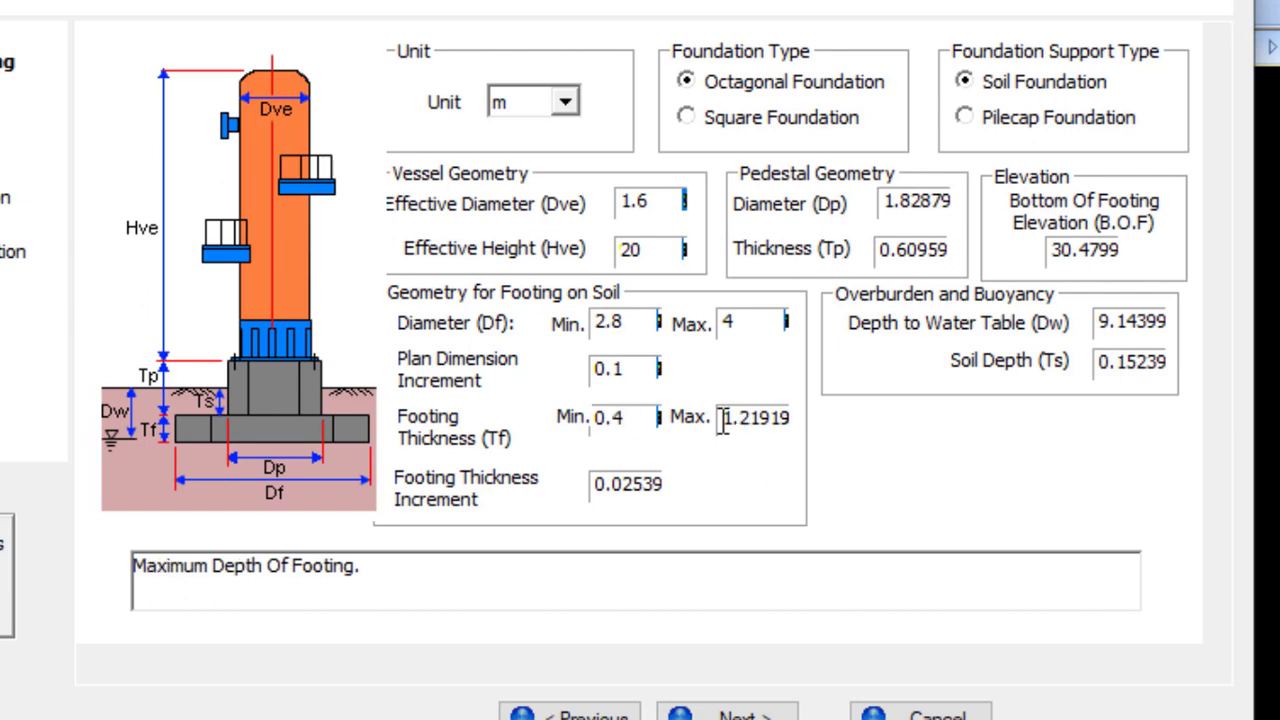
pyautogui.doubleClick(726, 420)
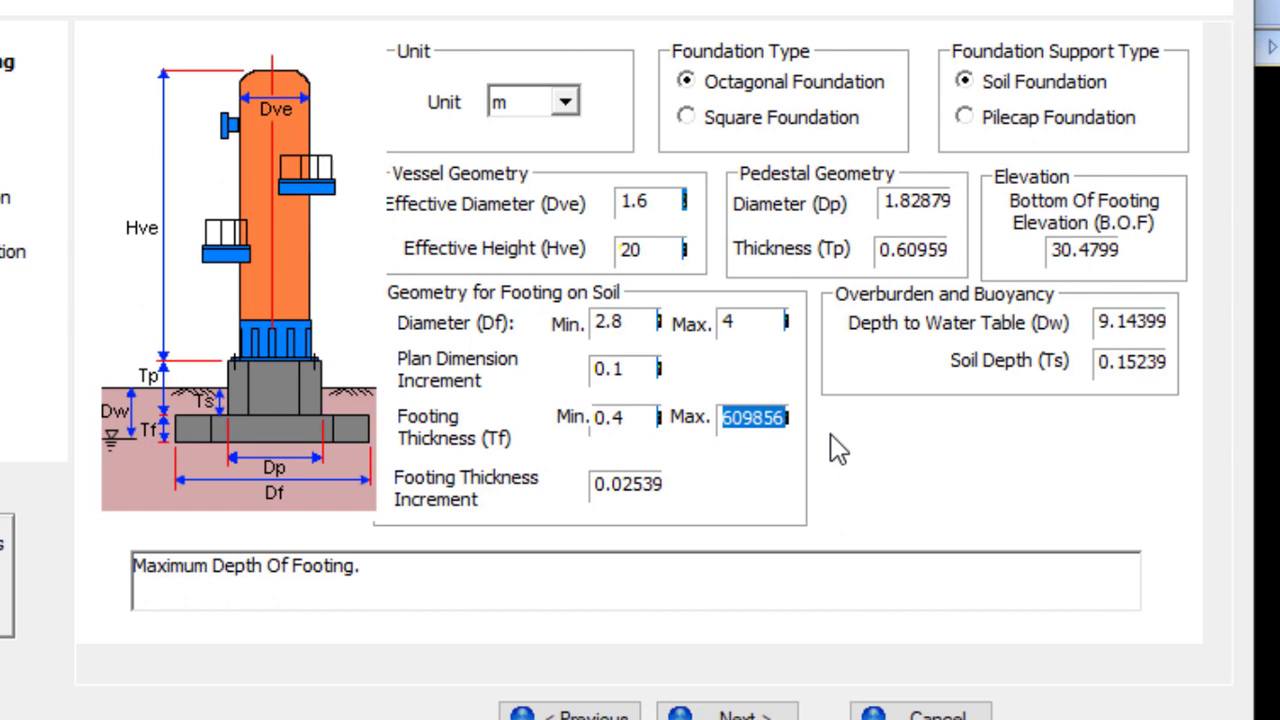
pyautogui.write('0.5')
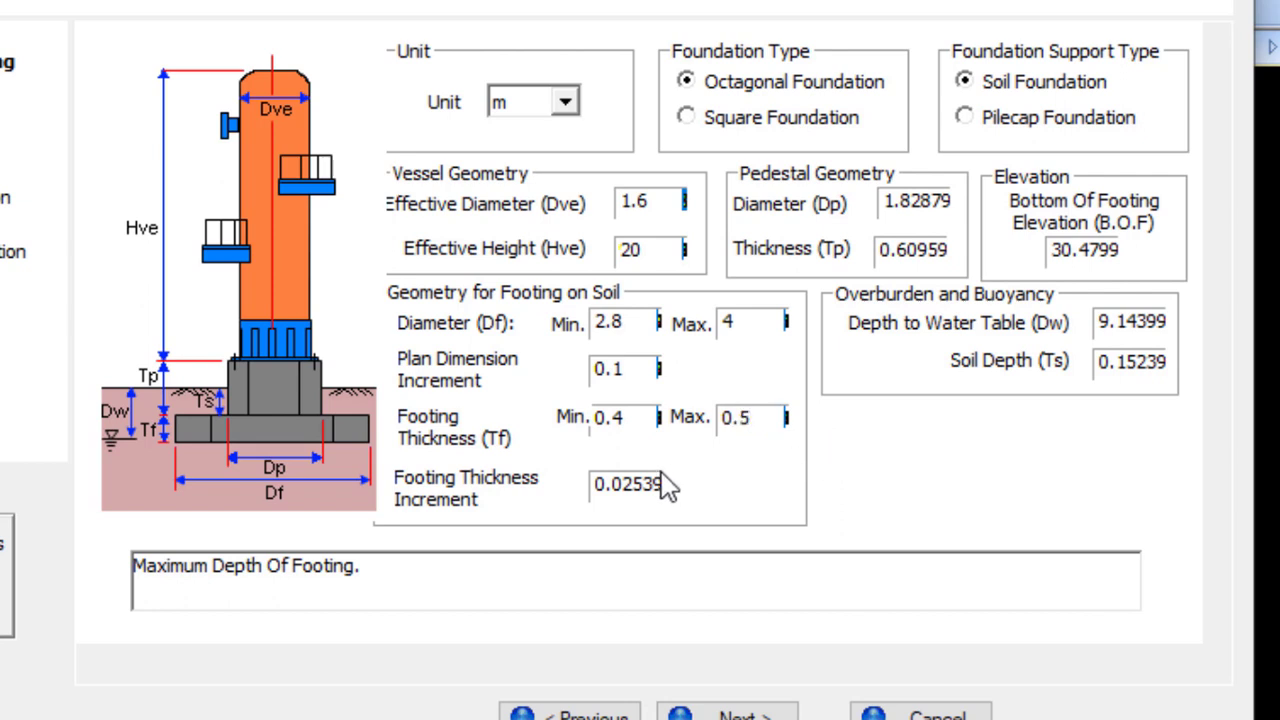
pyautogui.click(611, 483)
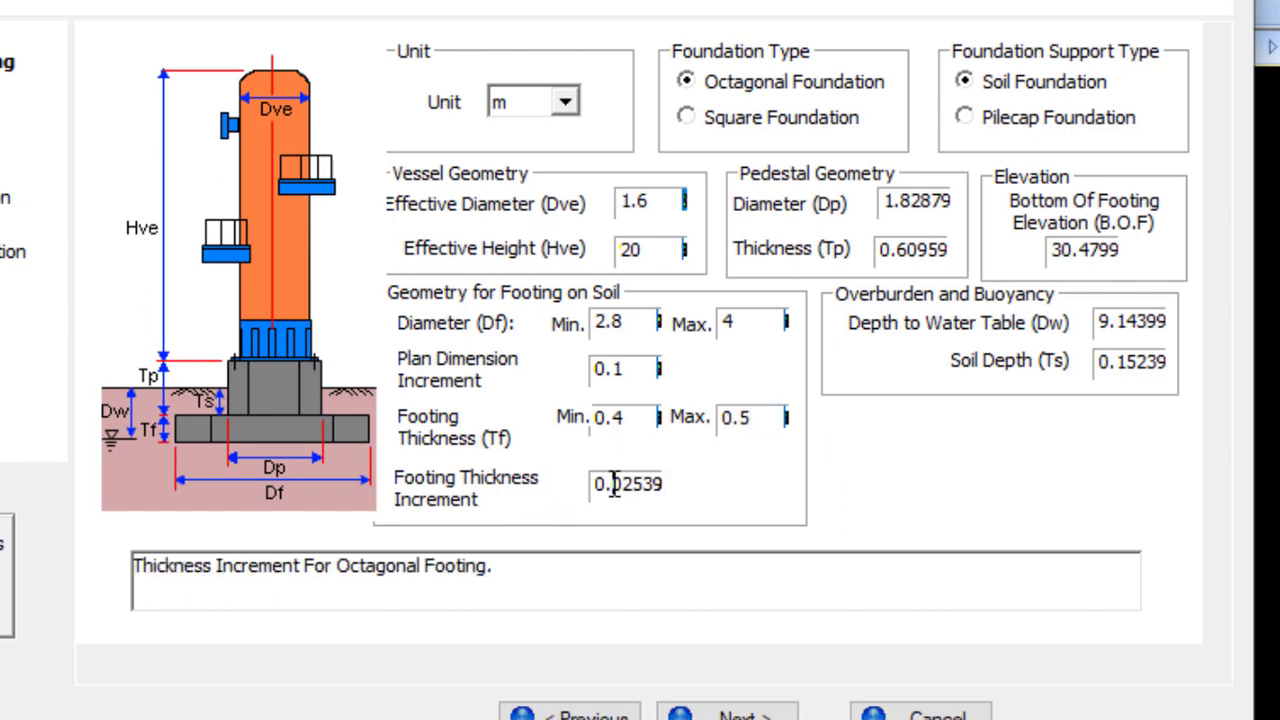
pyautogui.moveTo(597, 490); pyautogui.dragTo(700, 488)
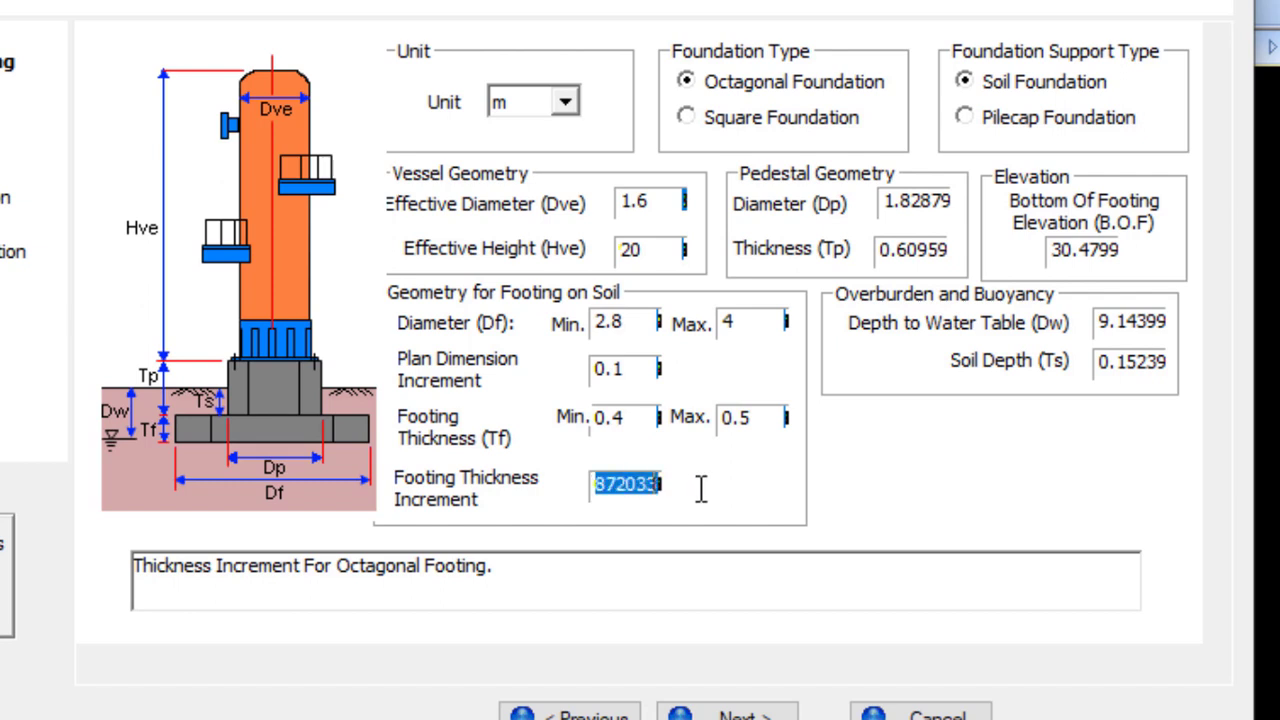
pyautogui.write('0.1')
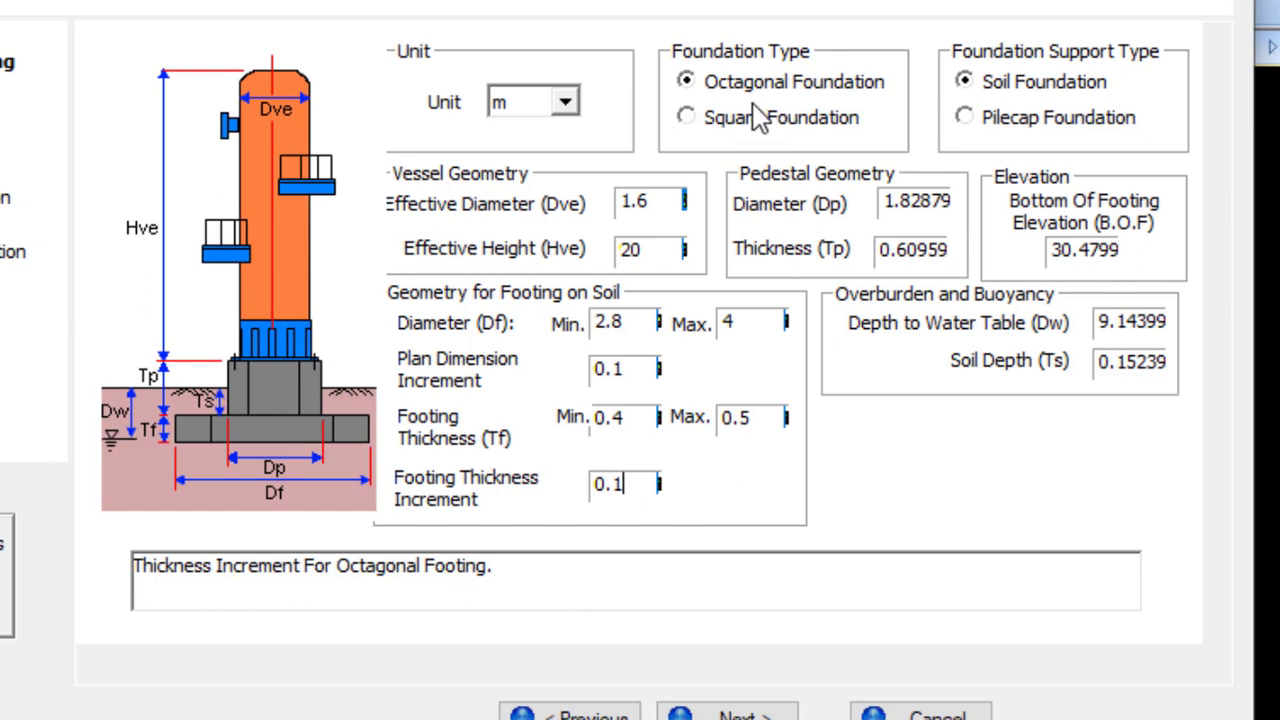
# Try the square foundation type and the pilecap support type, restoring octagonal foundation and soil foundation
pyautogui.click(686, 124)
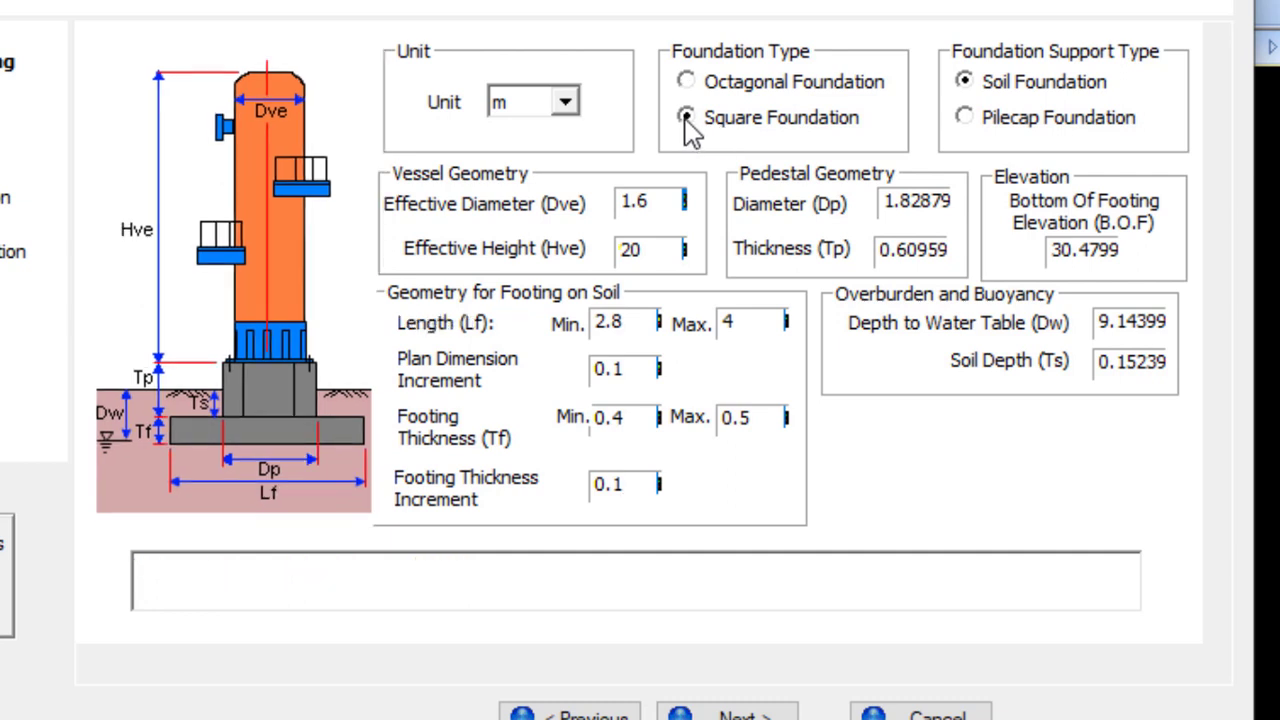
pyautogui.click(688, 84)
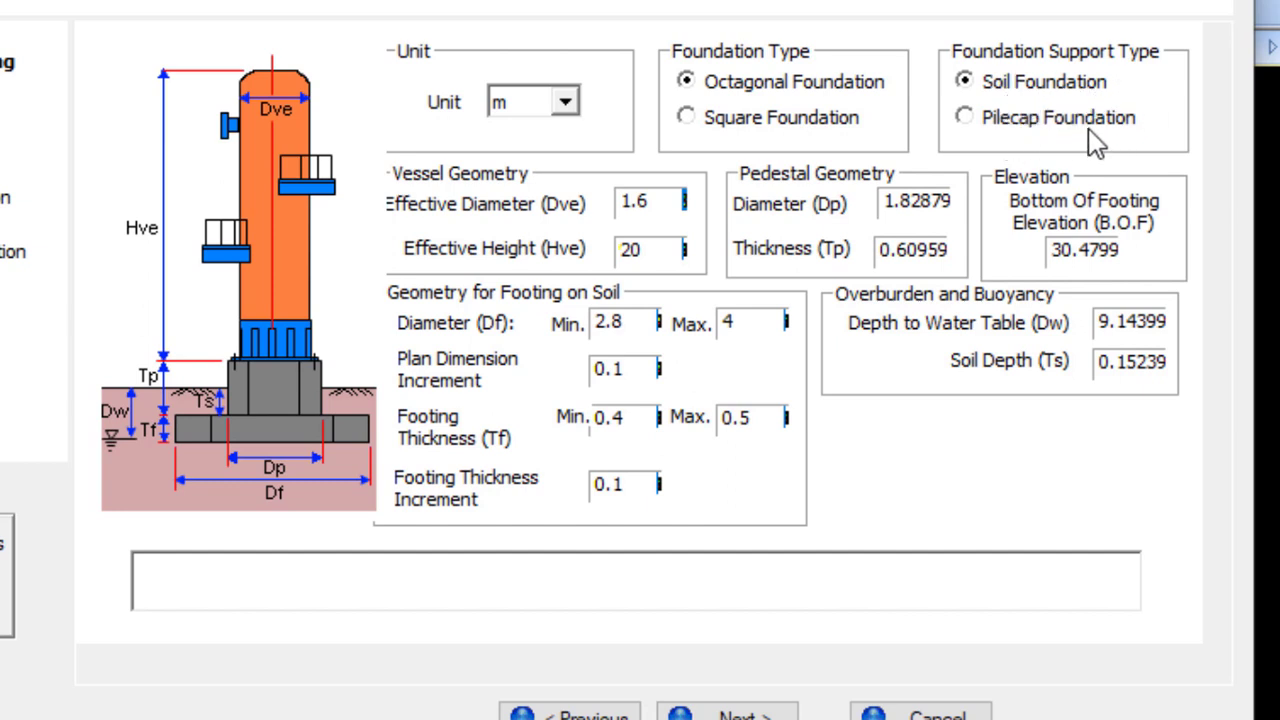
pyautogui.click(966, 117)
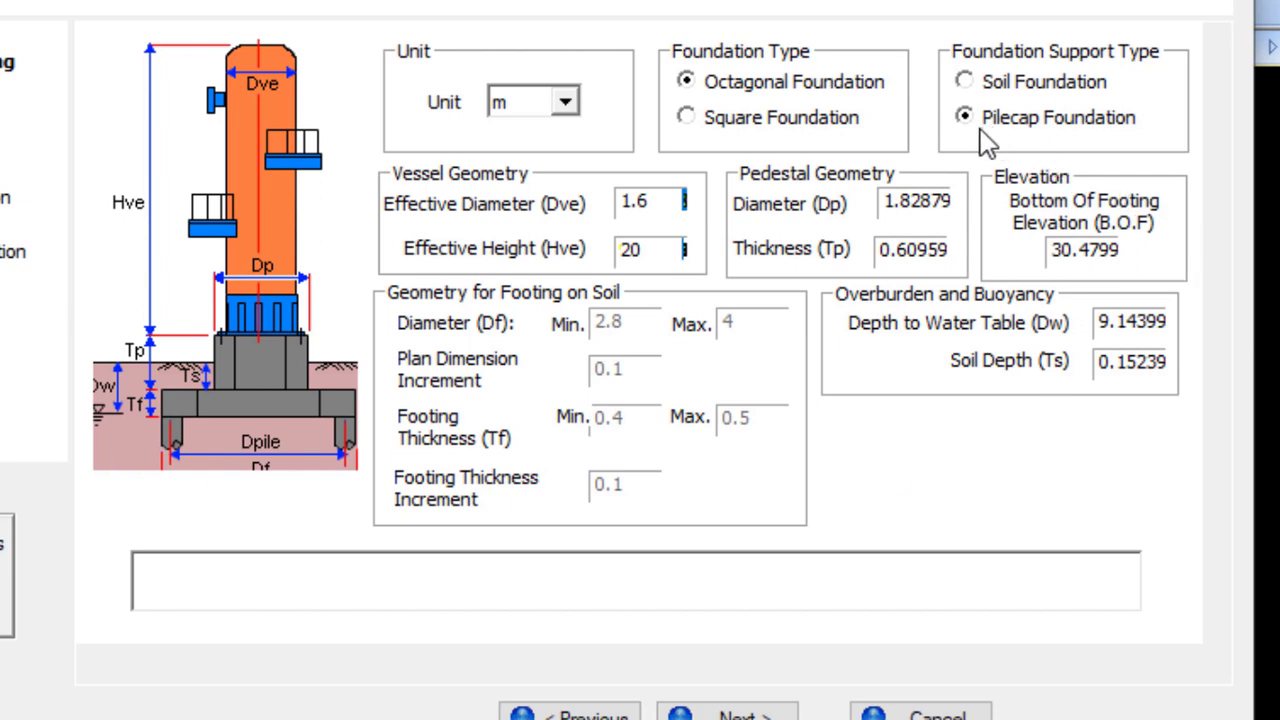
pyautogui.click(964, 81)
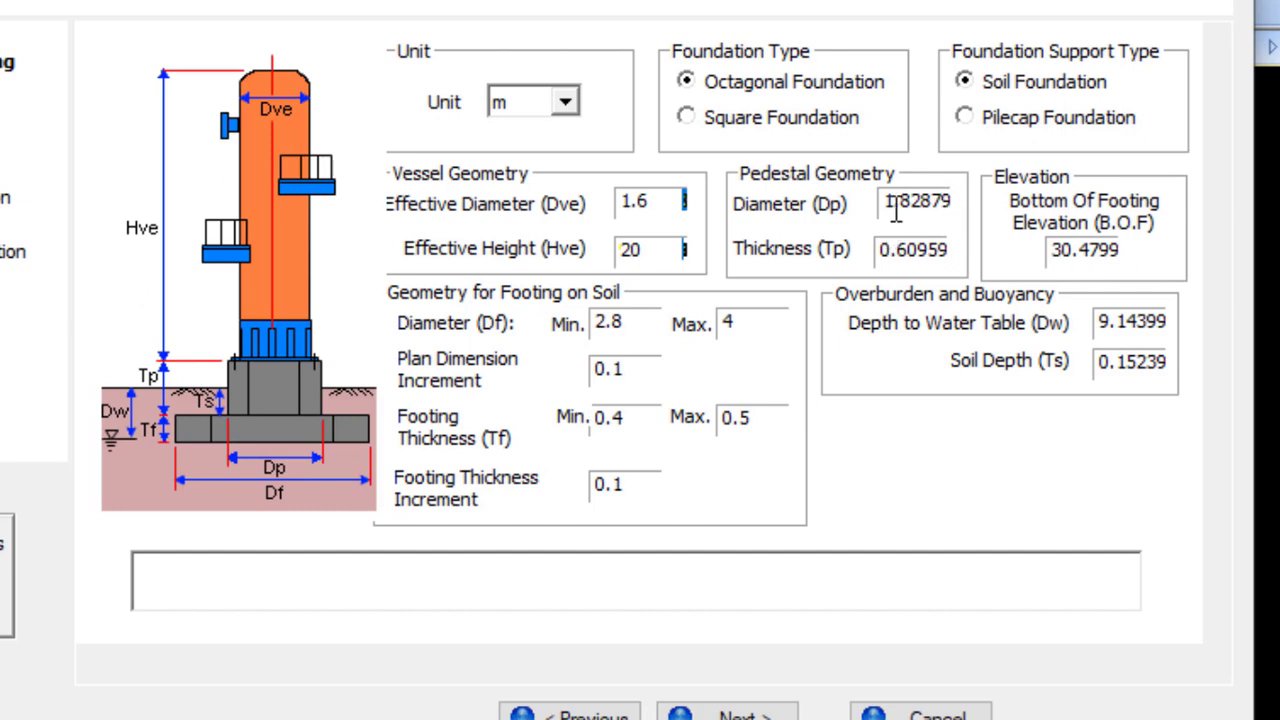
# Set the pedestal's diameter to 1.9 m and its thickness to 1.5 m
pyautogui.moveTo(888, 203); pyautogui.dragTo(950, 203)
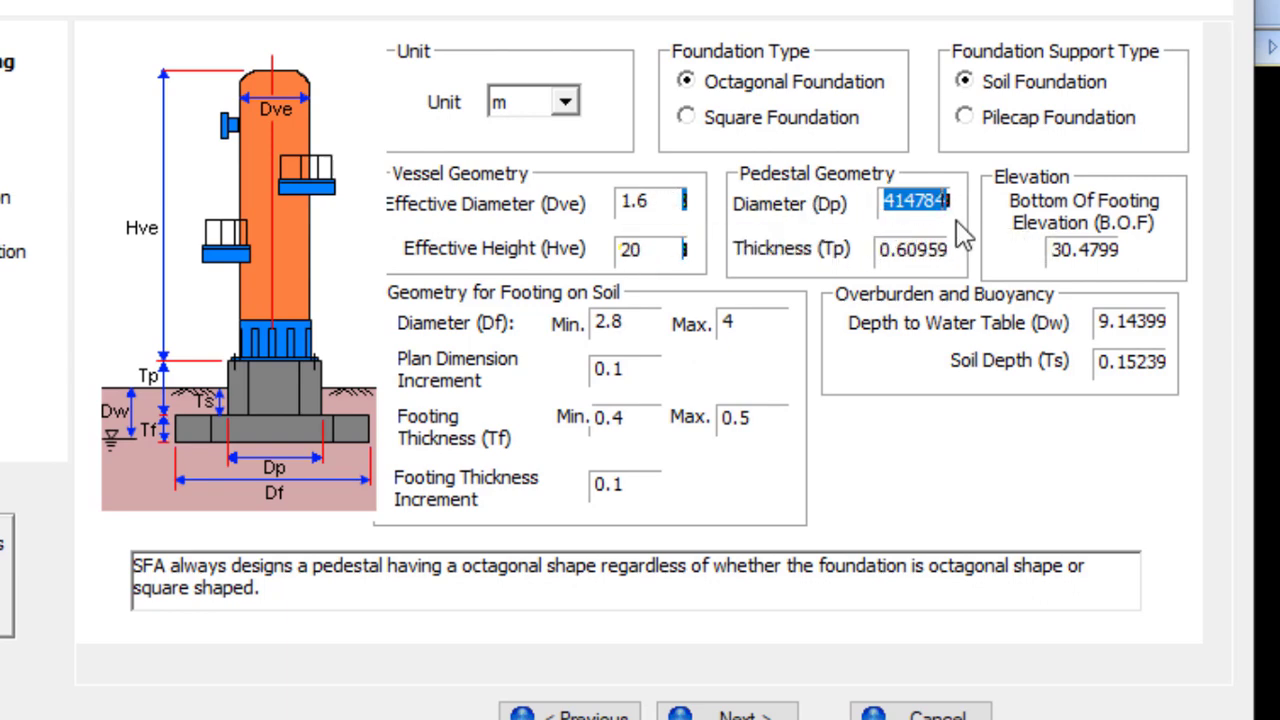
pyautogui.write('1.9')
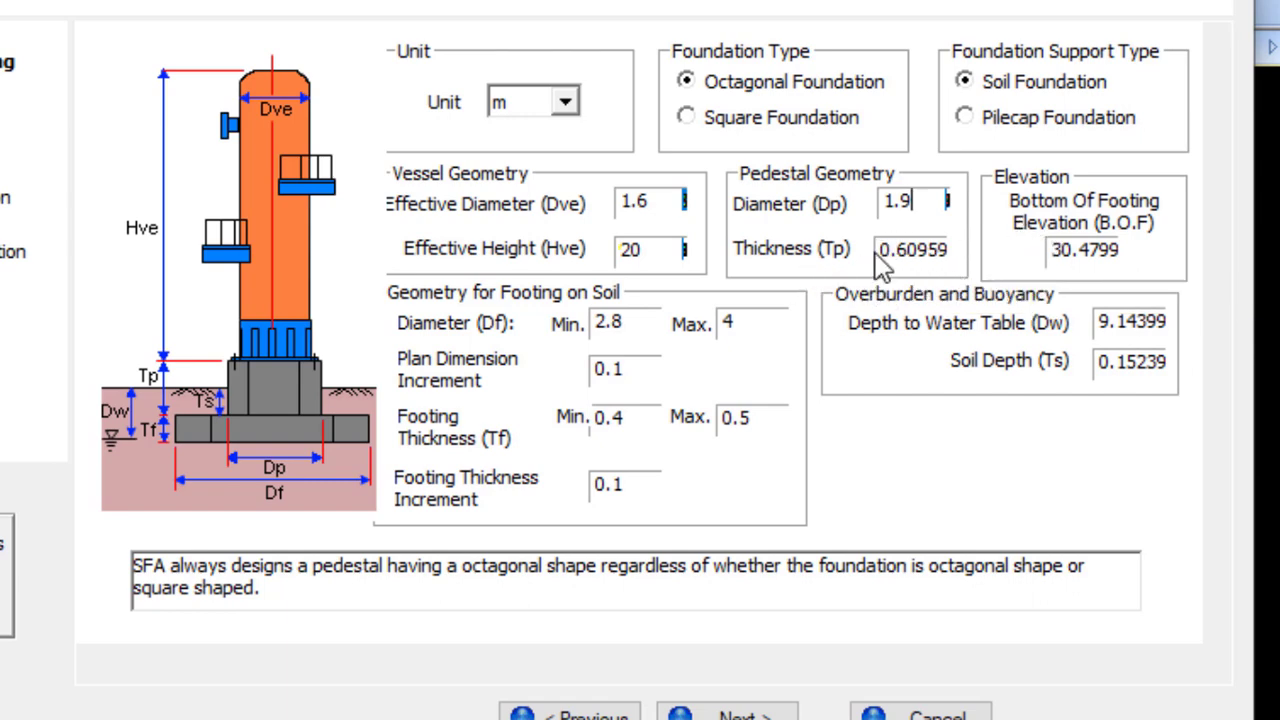
pyautogui.moveTo(878, 250); pyautogui.dragTo(1005, 258)
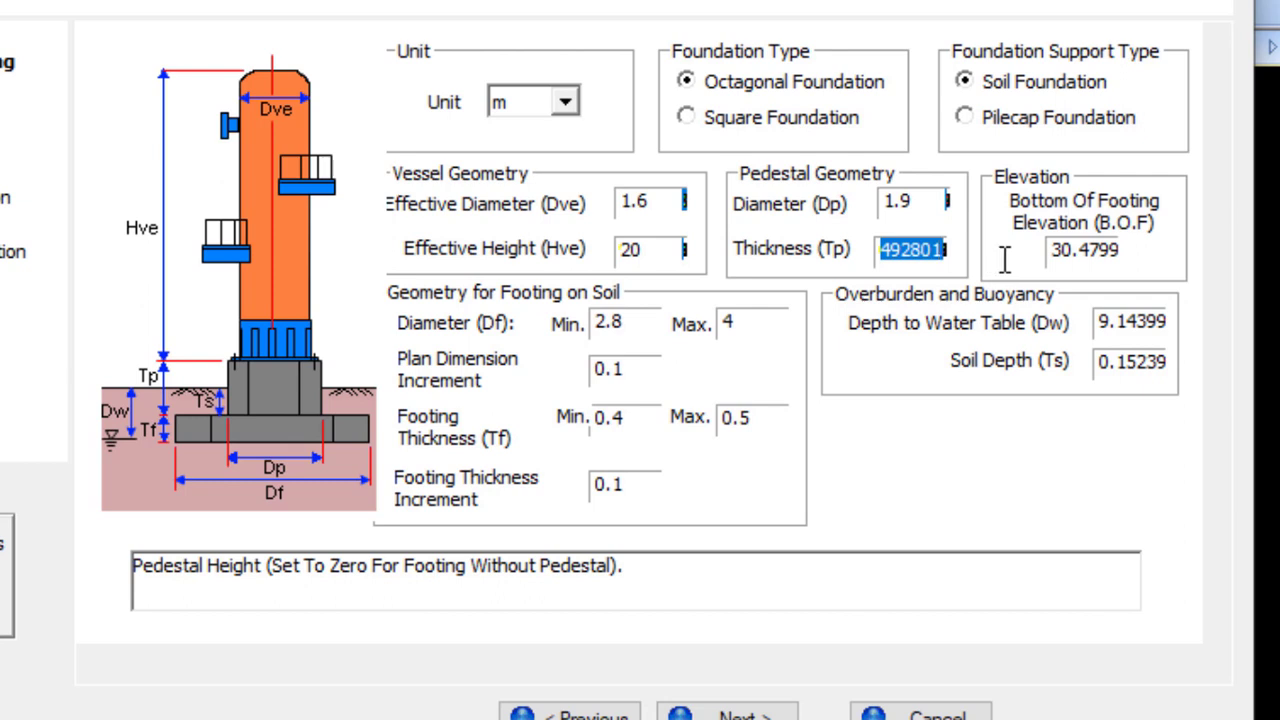
pyautogui.write('1.5')
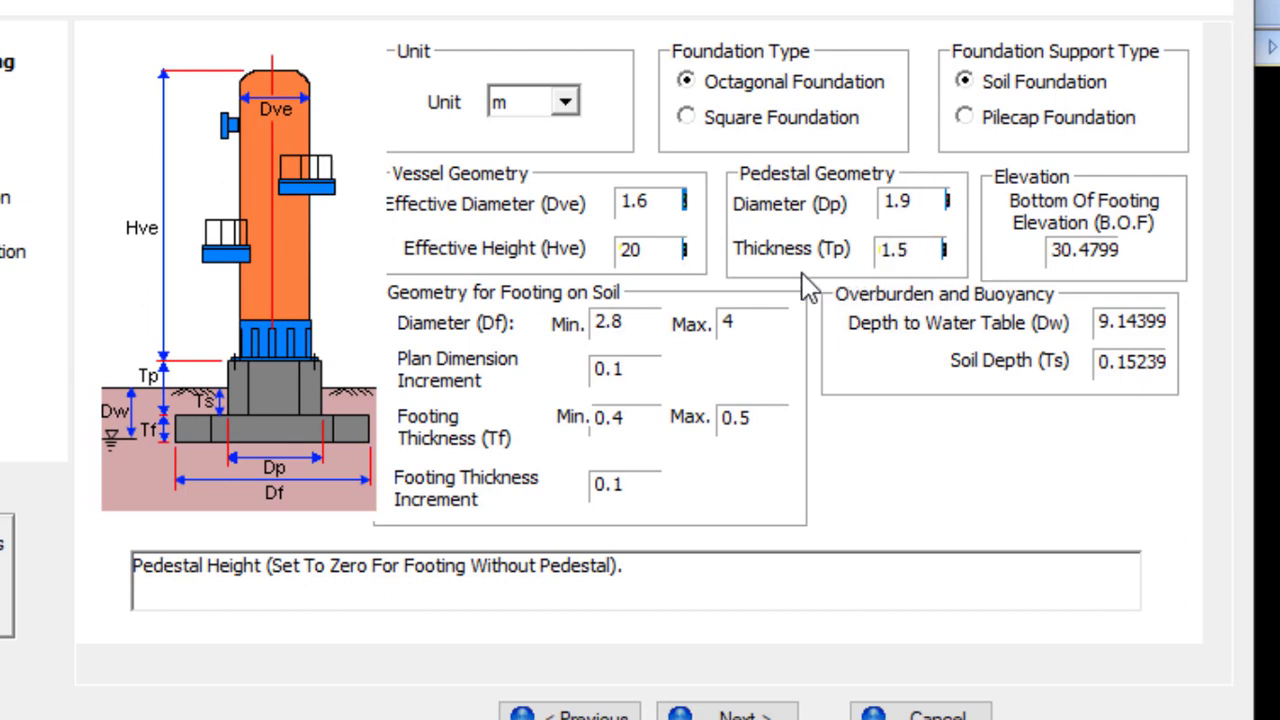
pyautogui.click(676, 249)
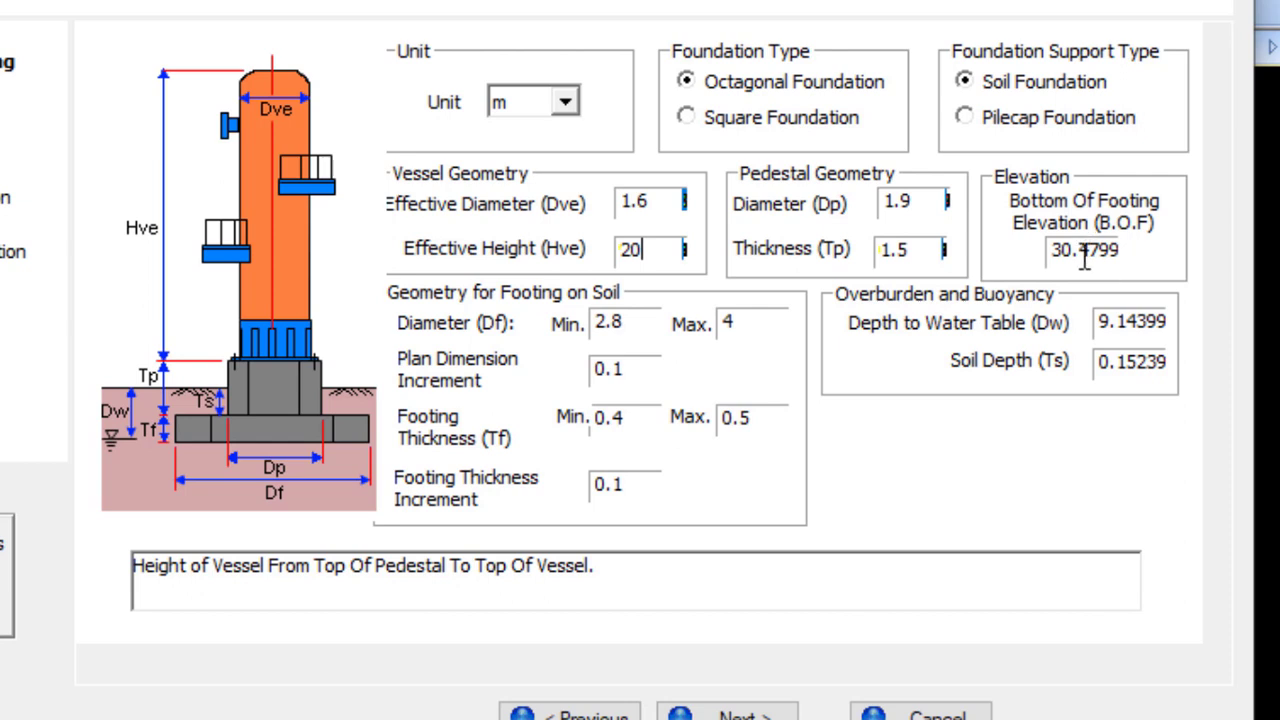
# Set the bottom of footing elevation to 100 m and the depth to water table to 1 m
pyautogui.moveTo(1048, 254); pyautogui.dragTo(1155, 248)
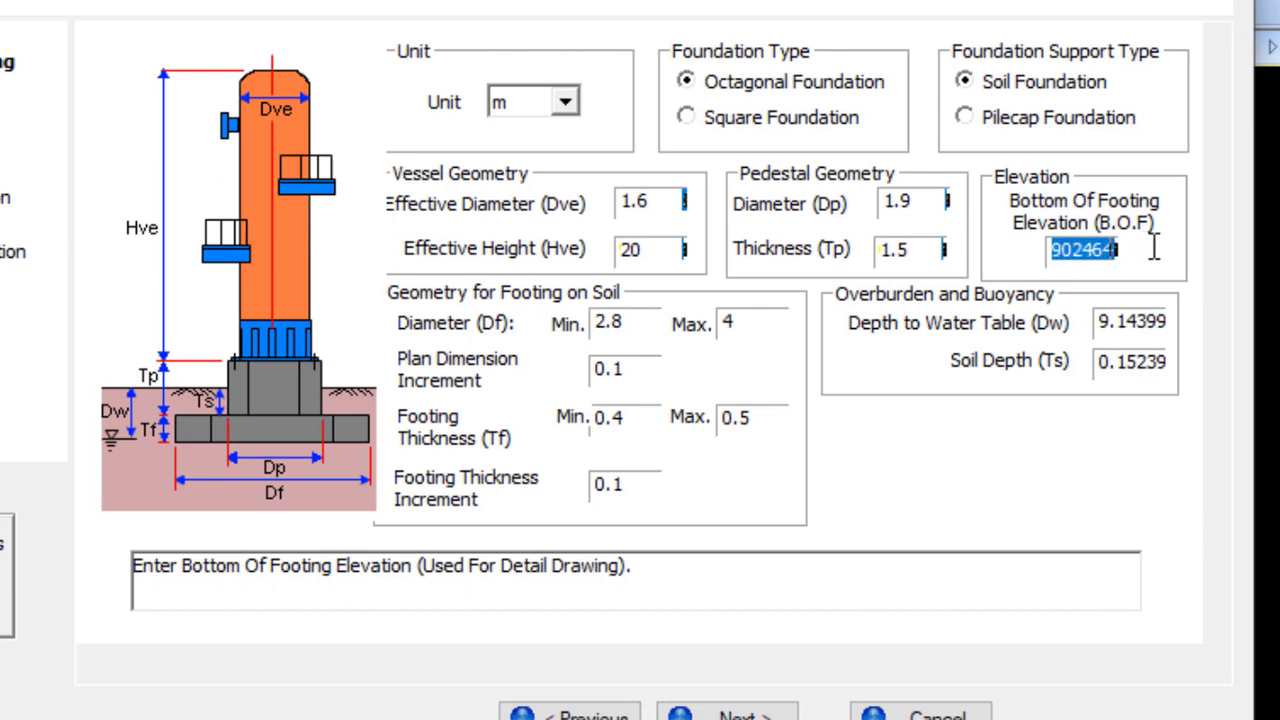
pyautogui.write('100')
pyautogui.moveTo(1100, 322); pyautogui.dragTo(1175, 330)
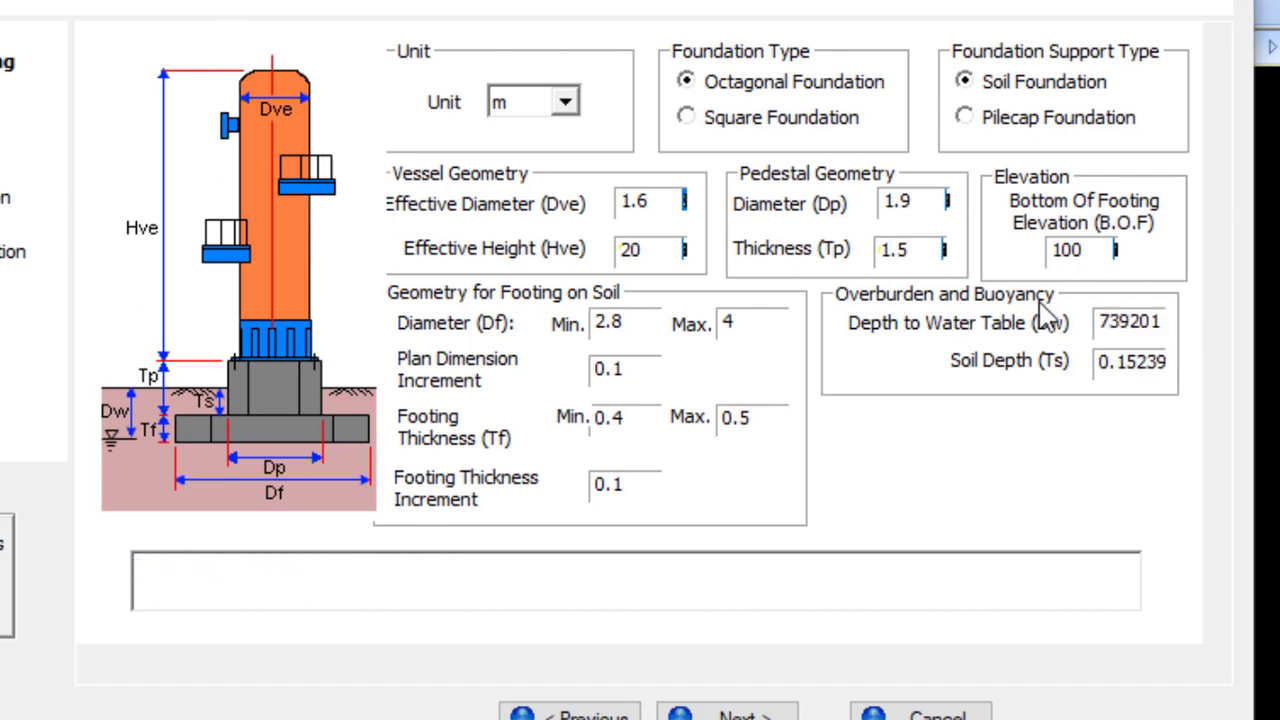
pyautogui.click(1129, 322)
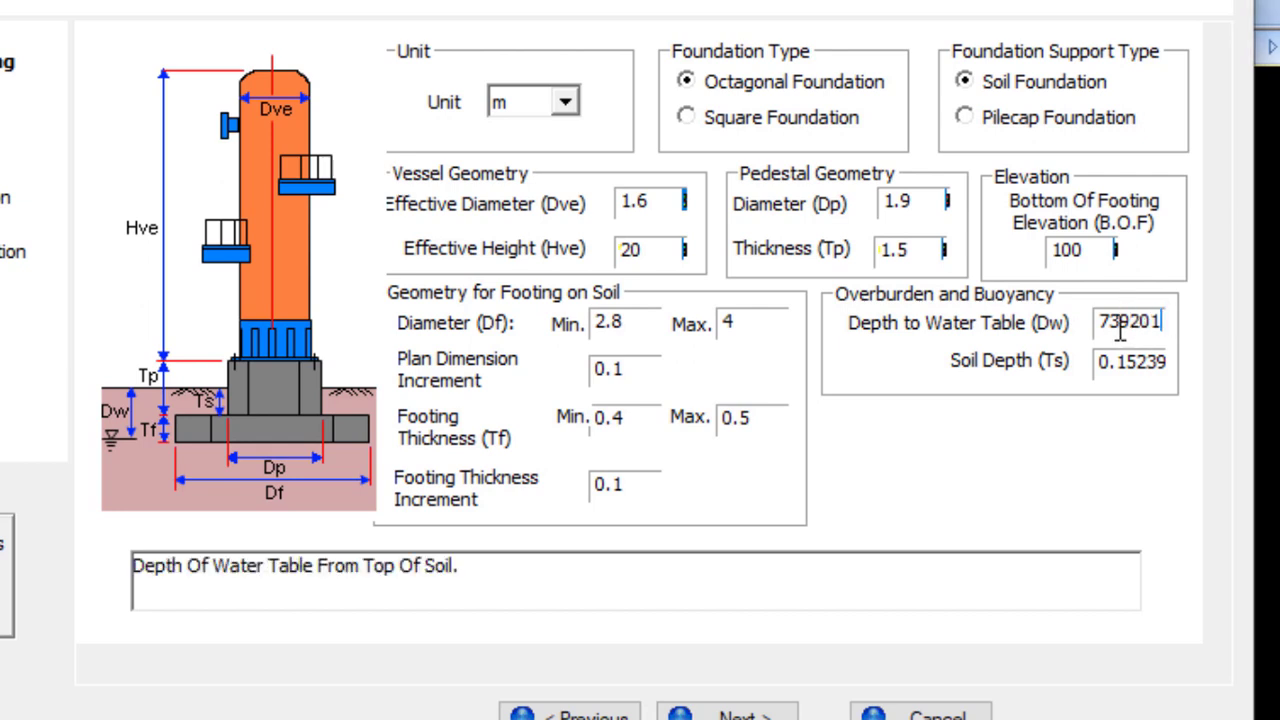
pyautogui.moveTo(1100, 324); pyautogui.dragTo(1209, 324)
pyautogui.write('999701')
pyautogui.press('Return')
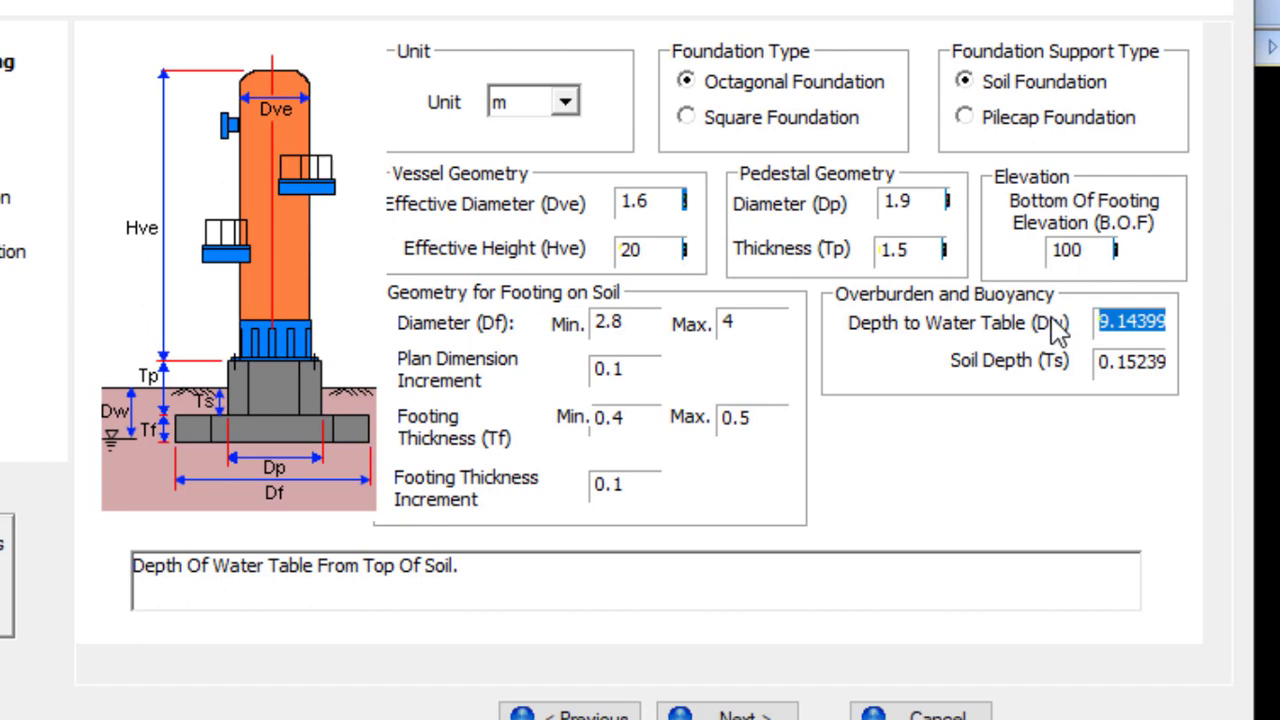
pyautogui.write('1')
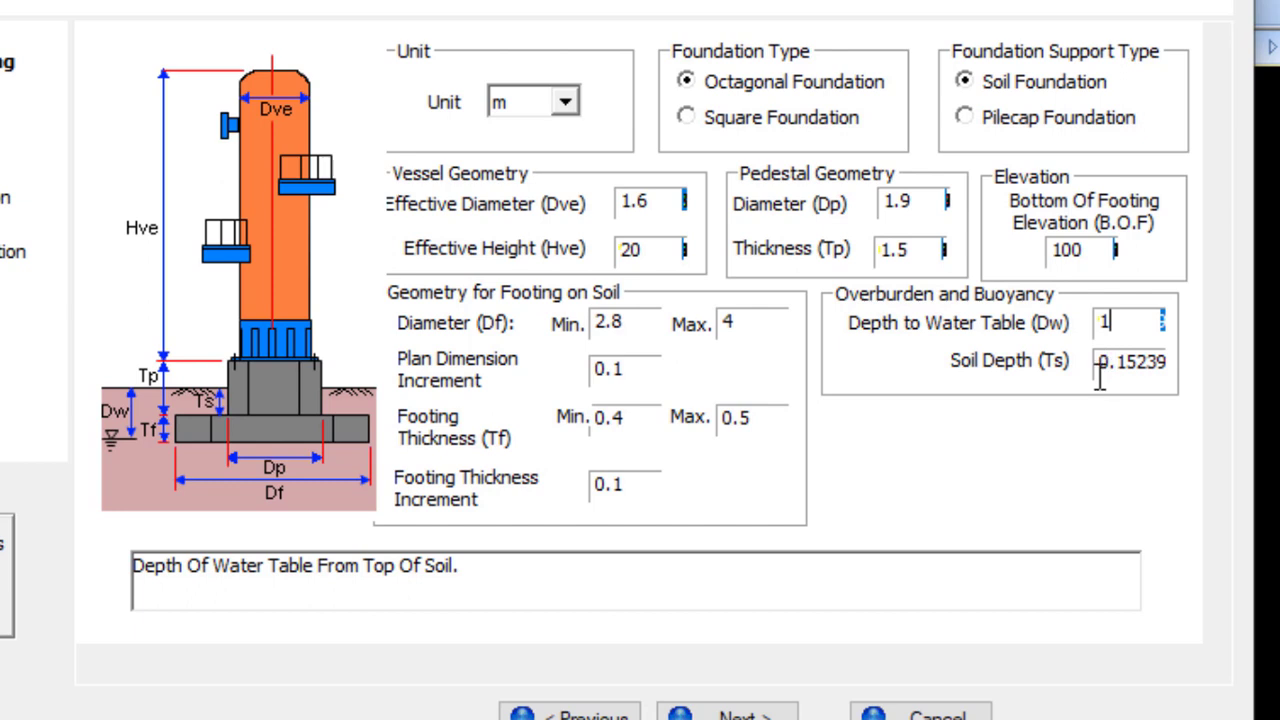
# Set the soil depth above the footing to 1.2 m and proceed to the anchor bolt geometry
pyautogui.moveTo(1100, 372); pyautogui.dragTo(1162, 362)
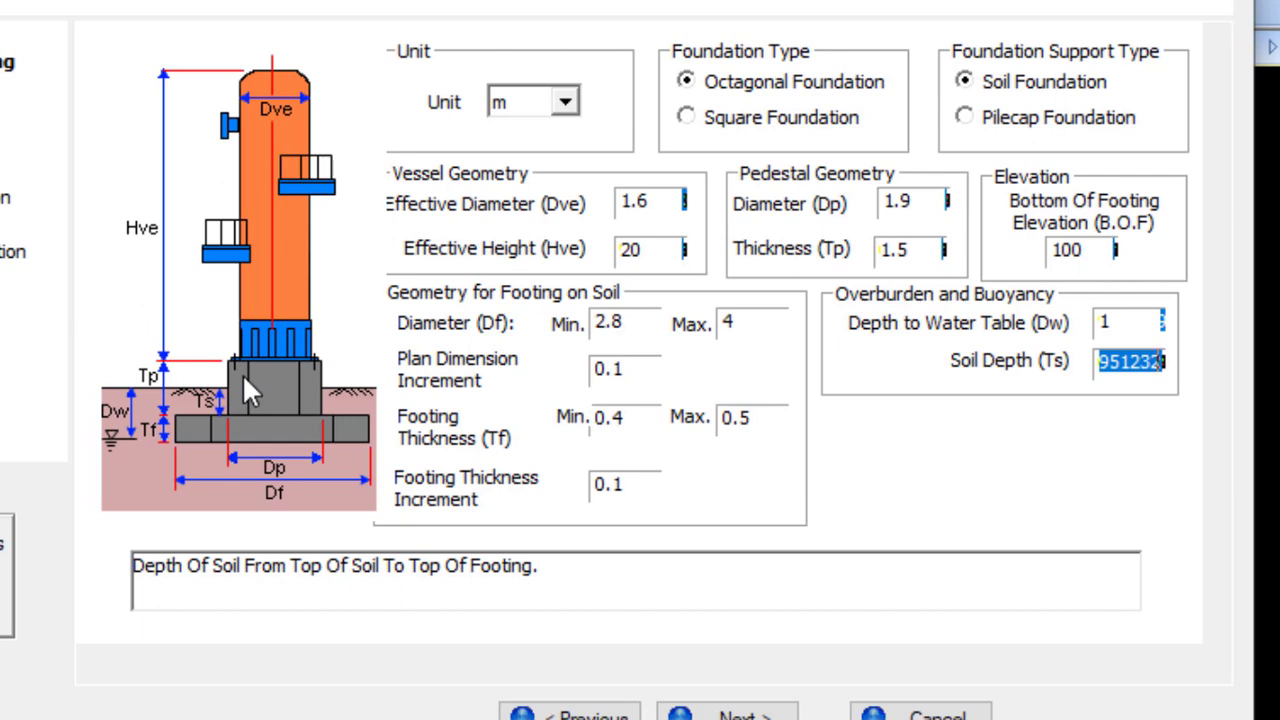
pyautogui.write('1.2')
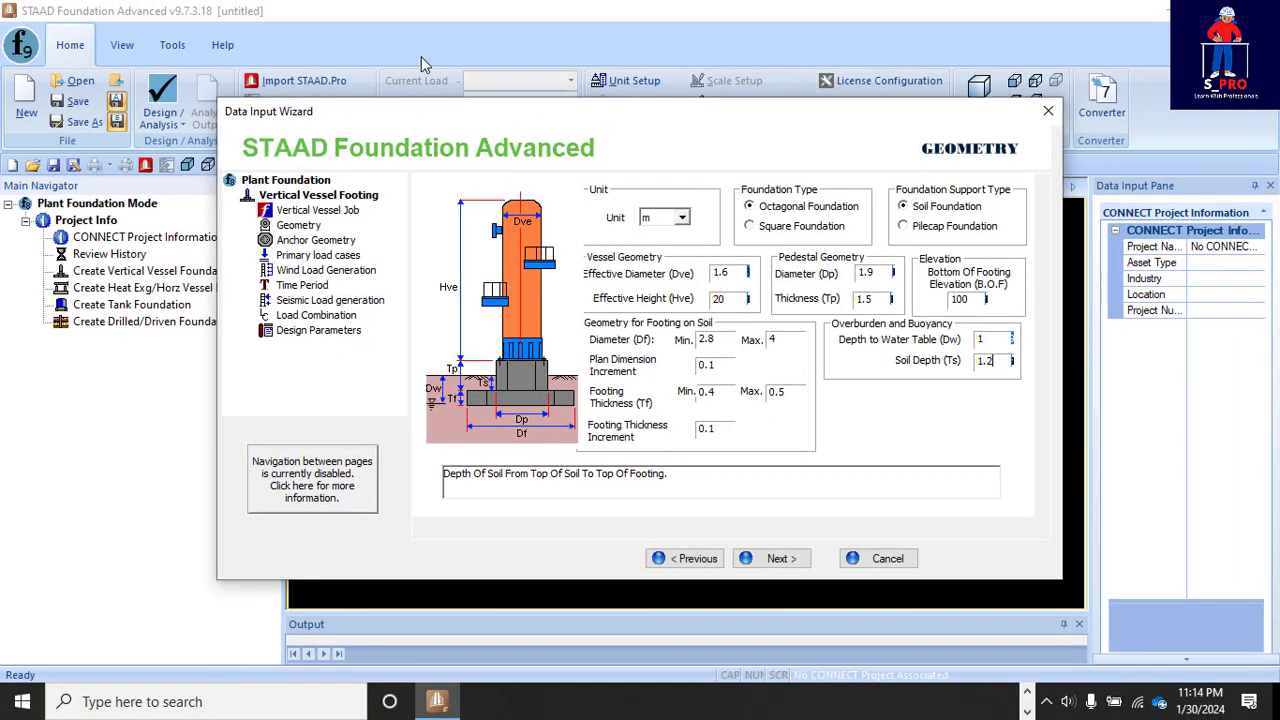
pyautogui.click(421, 57)
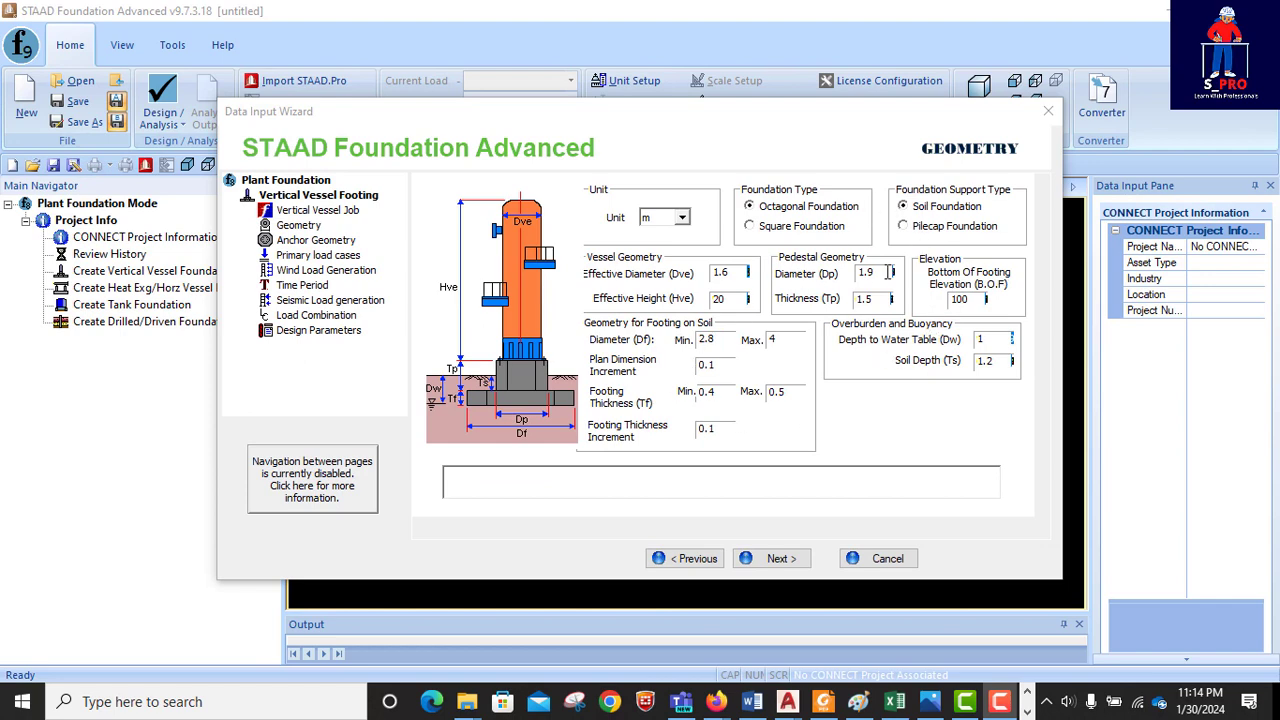
pyautogui.click(777, 558)
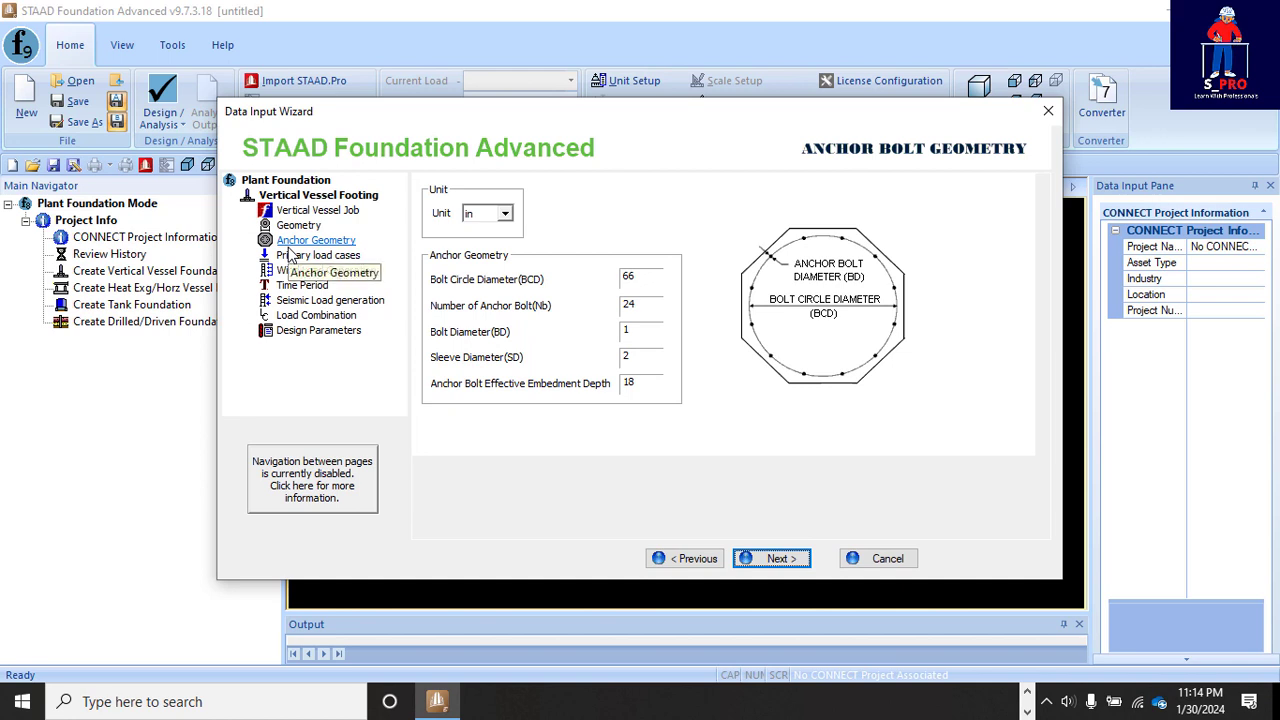
# Set the anchor bolt geometry unit to m, then recheck the foundation geometry and return to the anchor bolt data
pyautogui.click(506, 214)
pyautogui.click(477, 281)
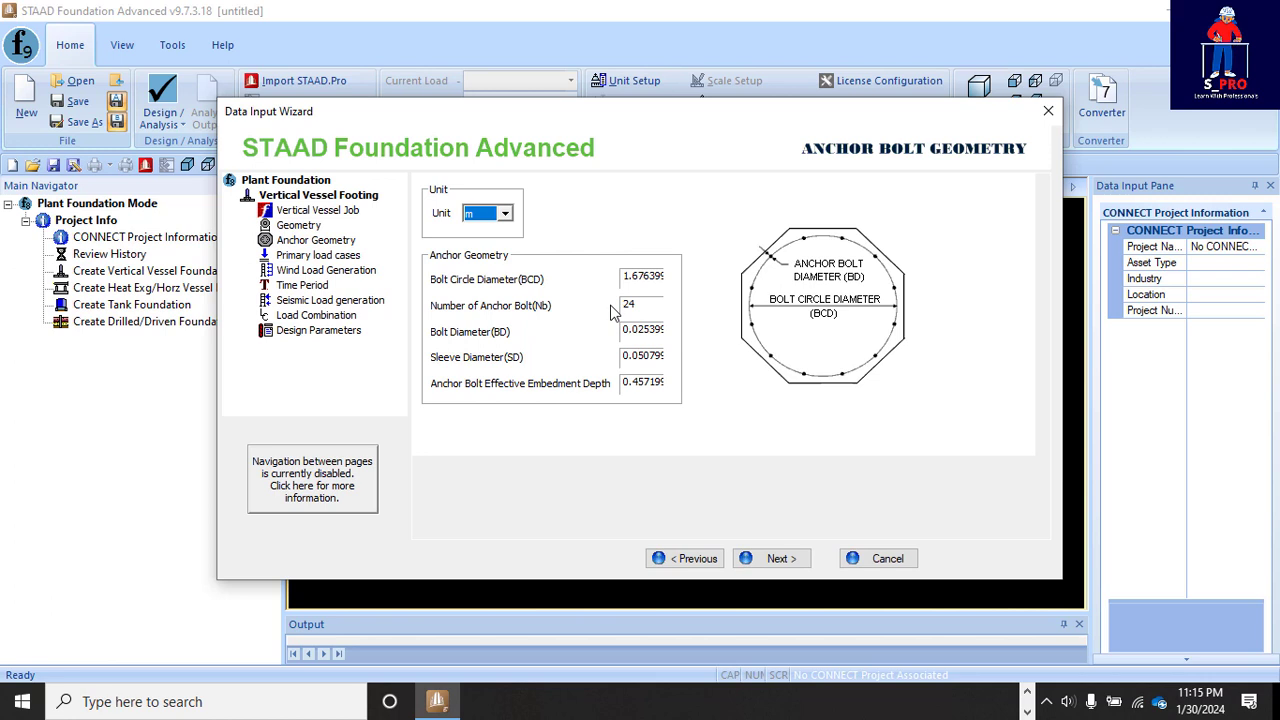
pyautogui.click(689, 560)
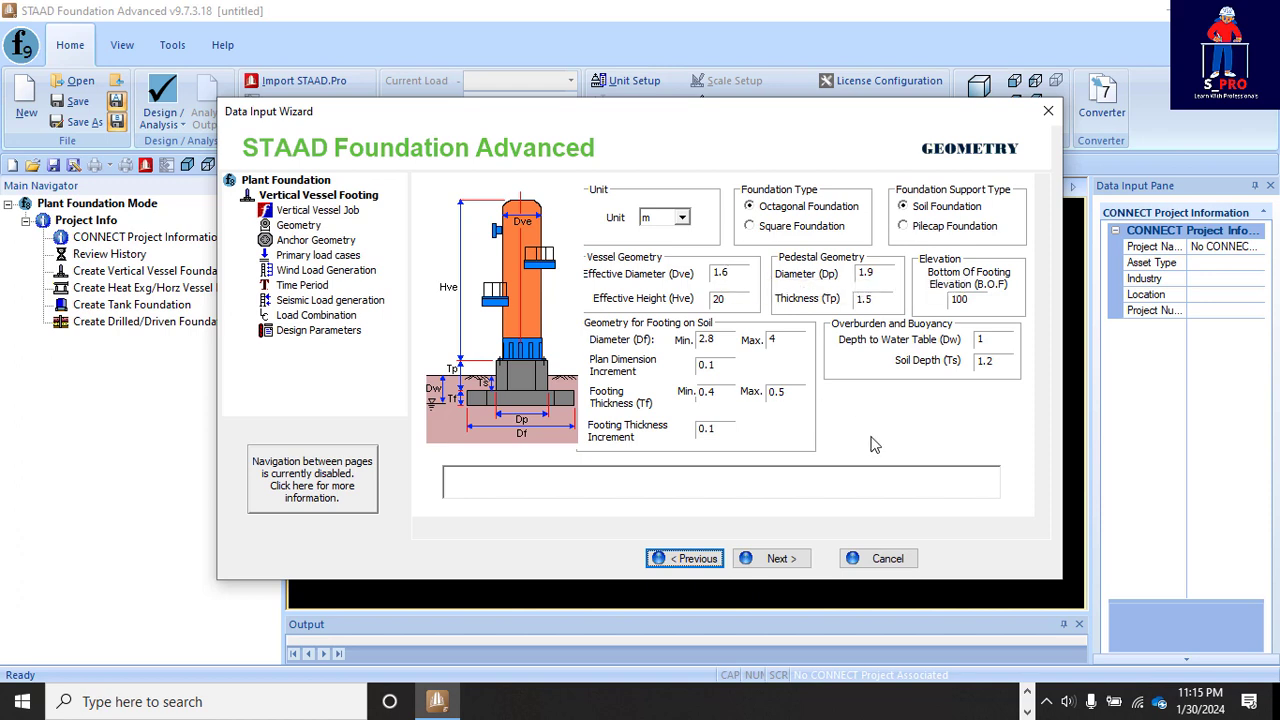
pyautogui.click(795, 562)
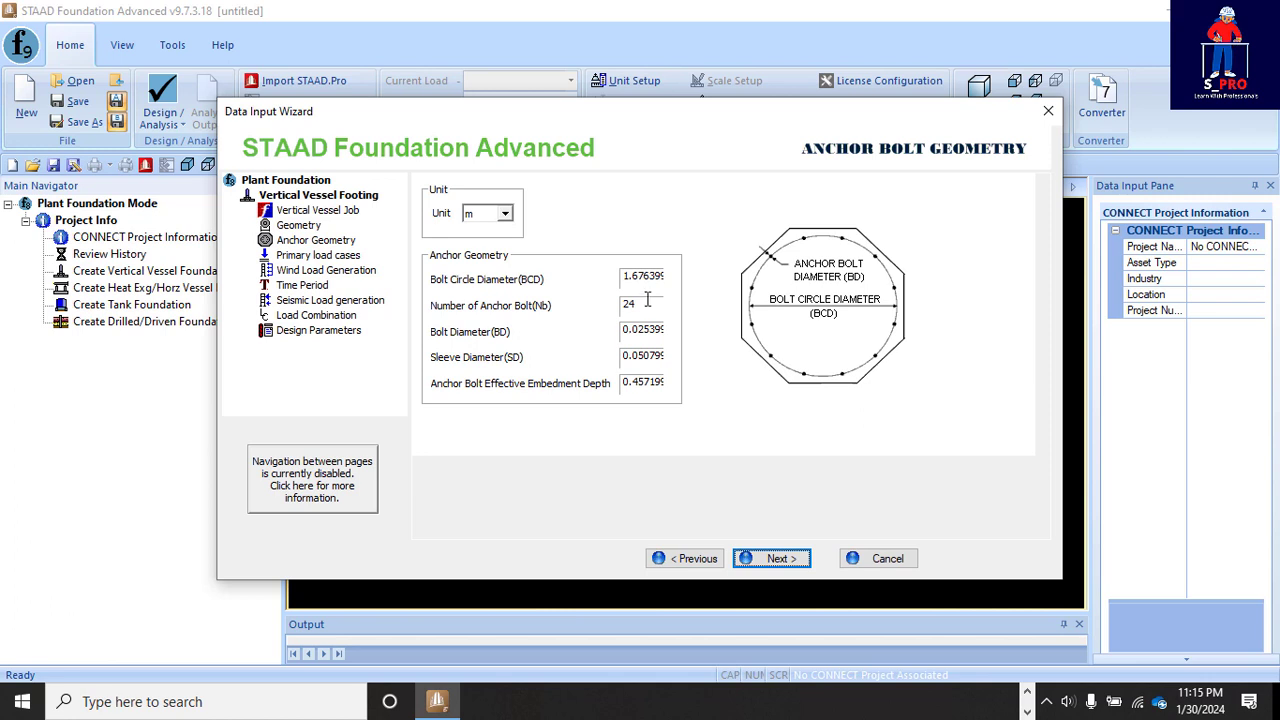
# Set the bolt circle diameter to 1.7 m and the number of anchor bolts to 8
pyautogui.click(627, 280)
pyautogui.moveTo(627, 280); pyautogui.dragTo(694, 285)
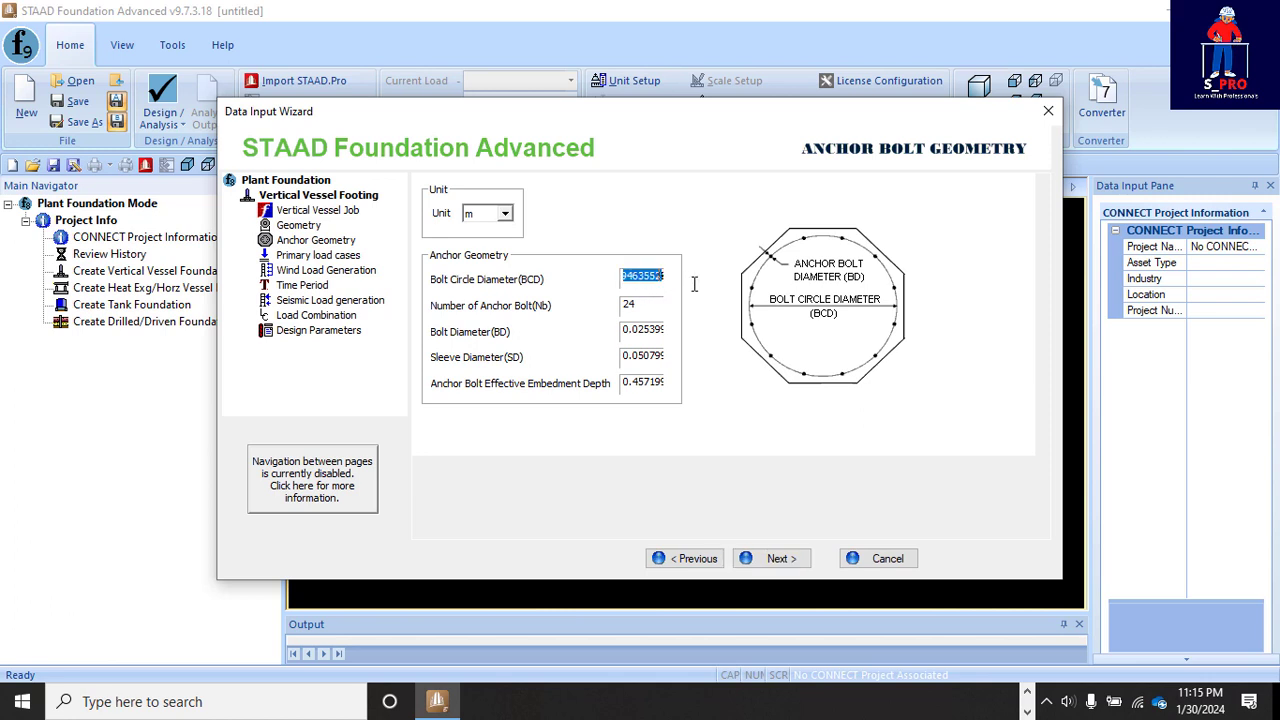
pyautogui.write('1.7')
pyautogui.moveTo(648, 303); pyautogui.dragTo(608, 310)
pyautogui.write('8')
# Enter a bolt diameter of 22, sleeve diameter of 24 and effective embedment depth of 650, and proceed to the primary load cases
pyautogui.moveTo(624, 330); pyautogui.dragTo(680, 330)
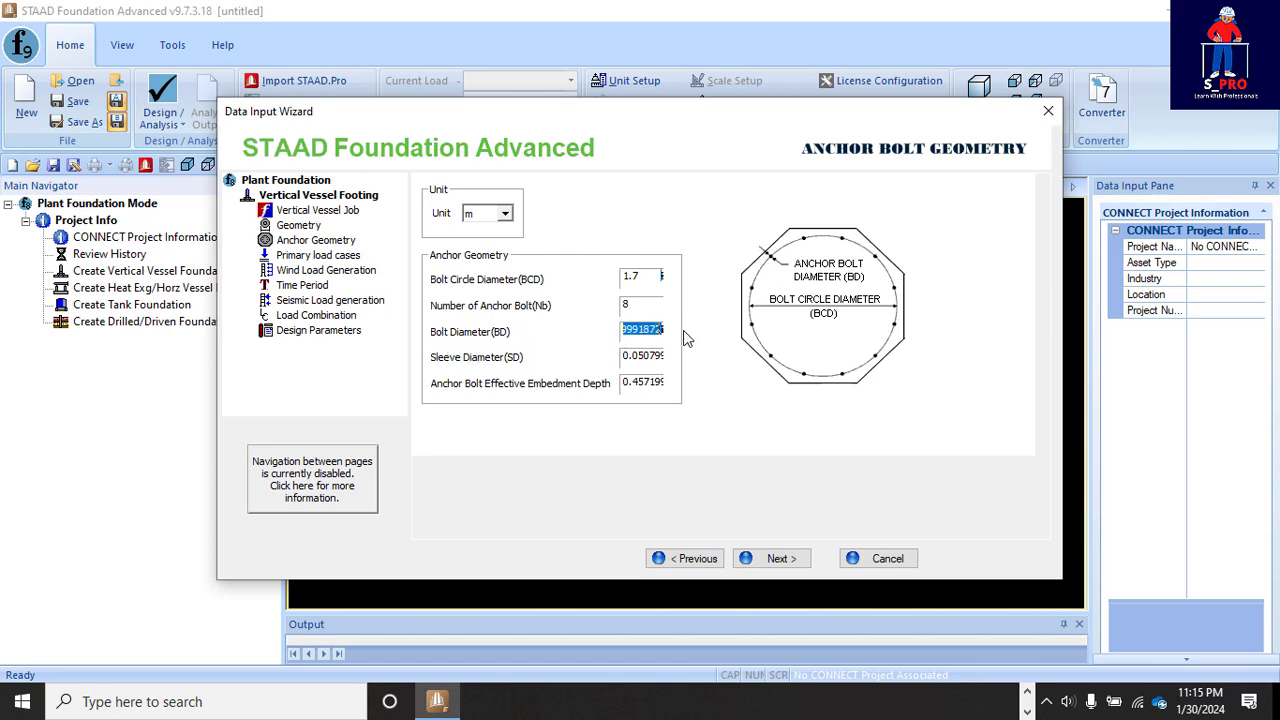
pyautogui.write('22')
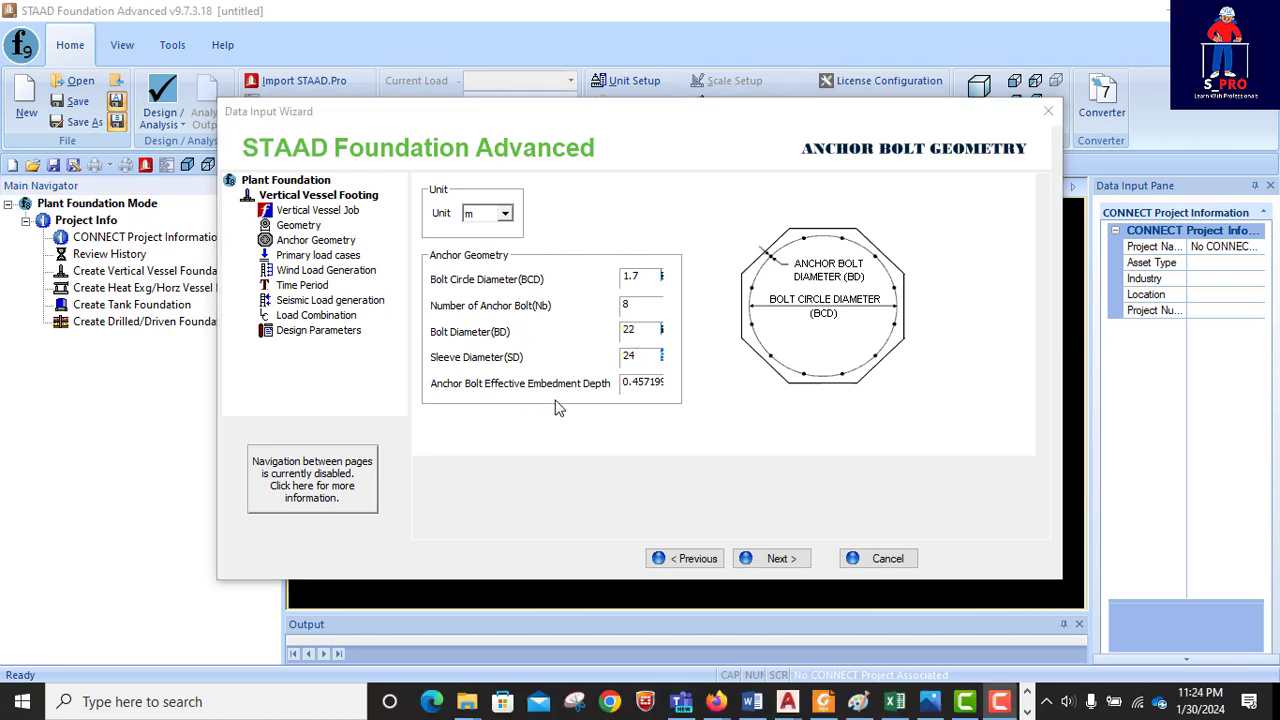
pyautogui.doubleClick(624, 385)
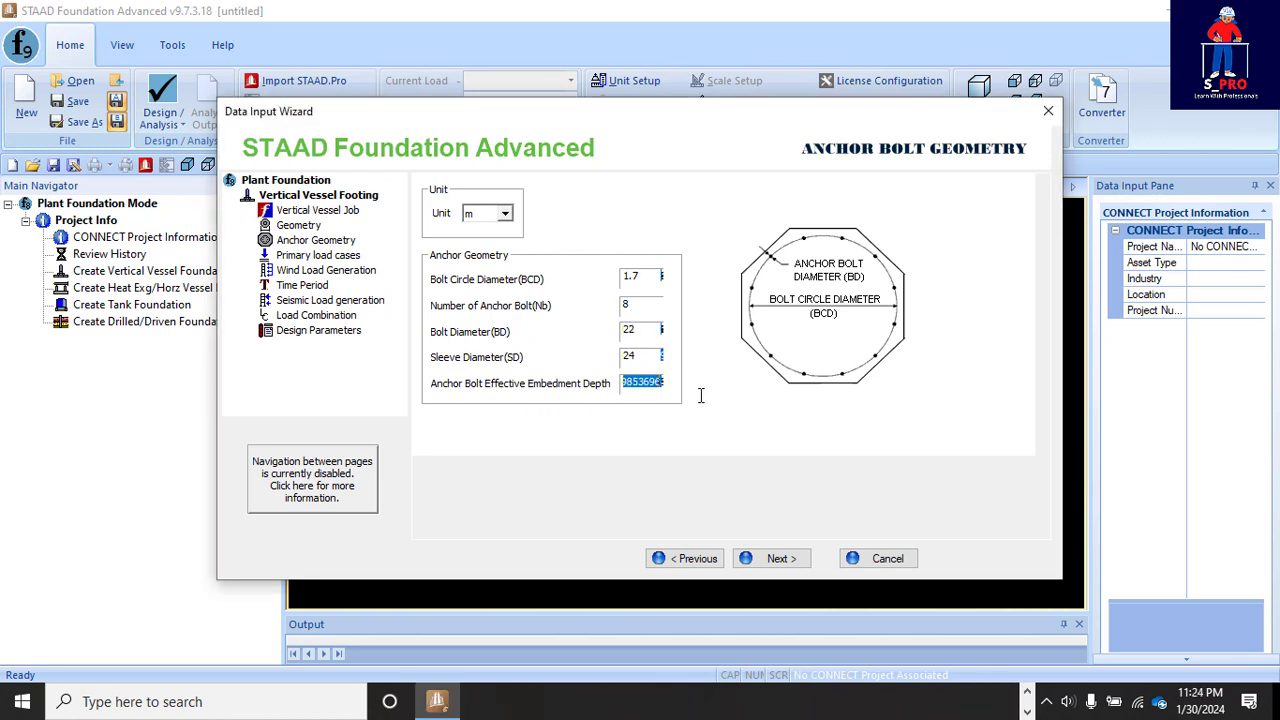
pyautogui.write('650')
pyautogui.click(782, 559)
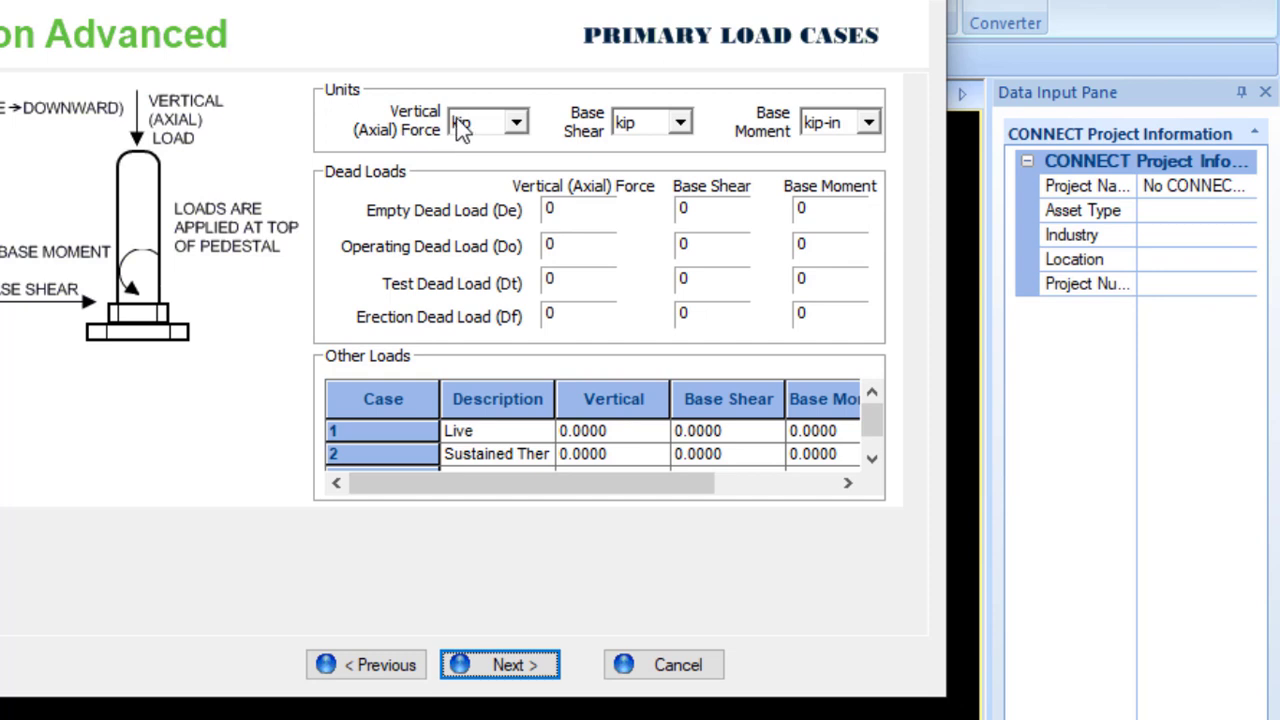
# Set the primary load units to kN for vertical force and base shear, and kNm for base moment
pyautogui.click(517, 123)
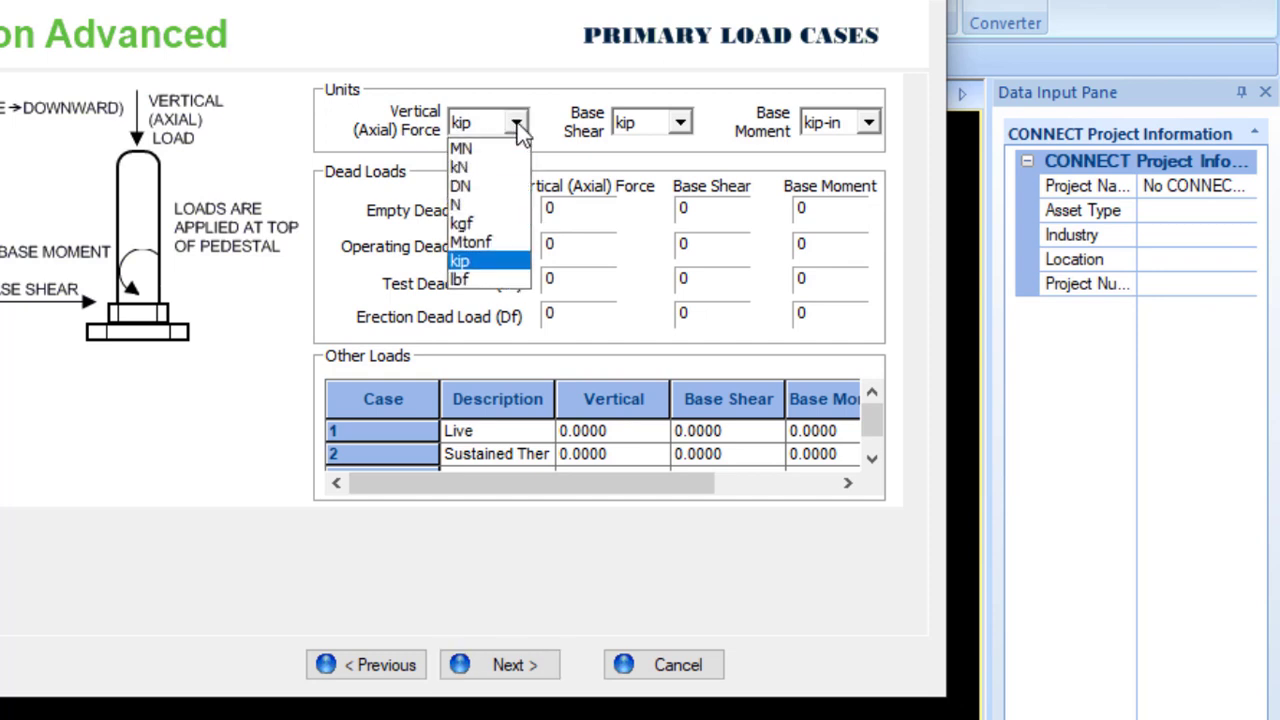
pyautogui.click(465, 165)
pyautogui.click(681, 123)
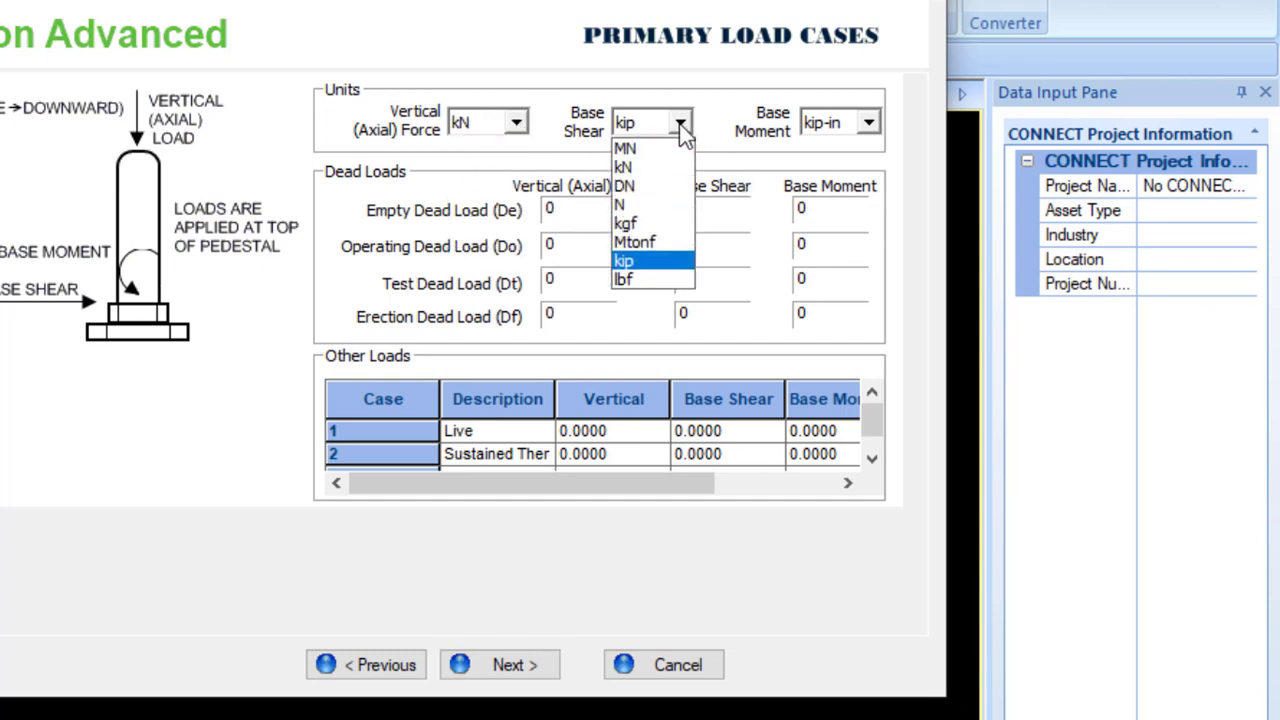
pyautogui.click(640, 168)
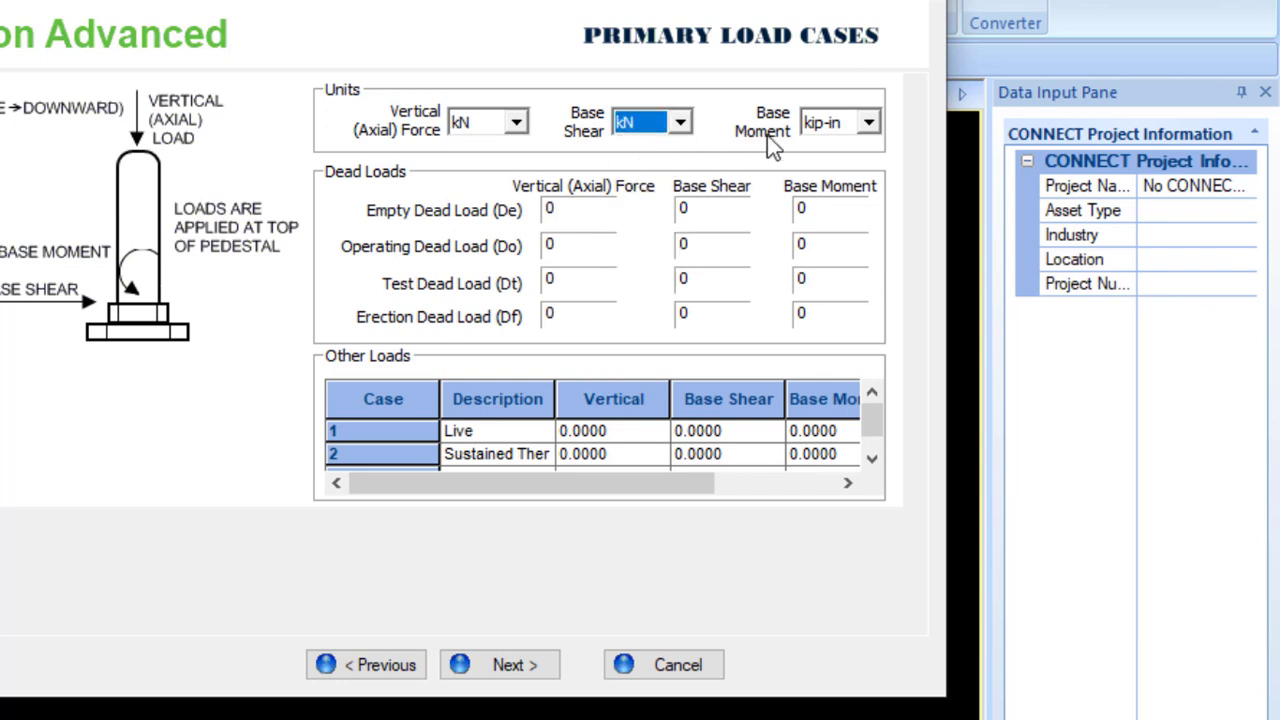
pyautogui.click(869, 124)
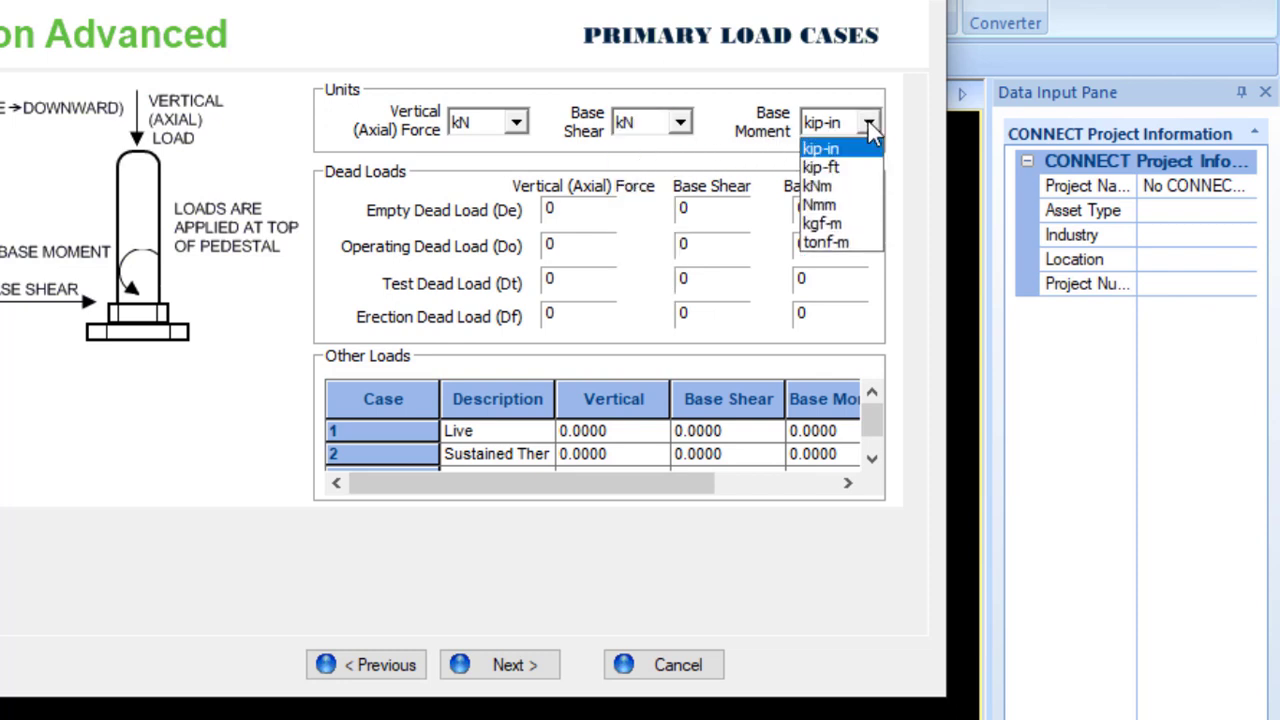
pyautogui.click(825, 187)
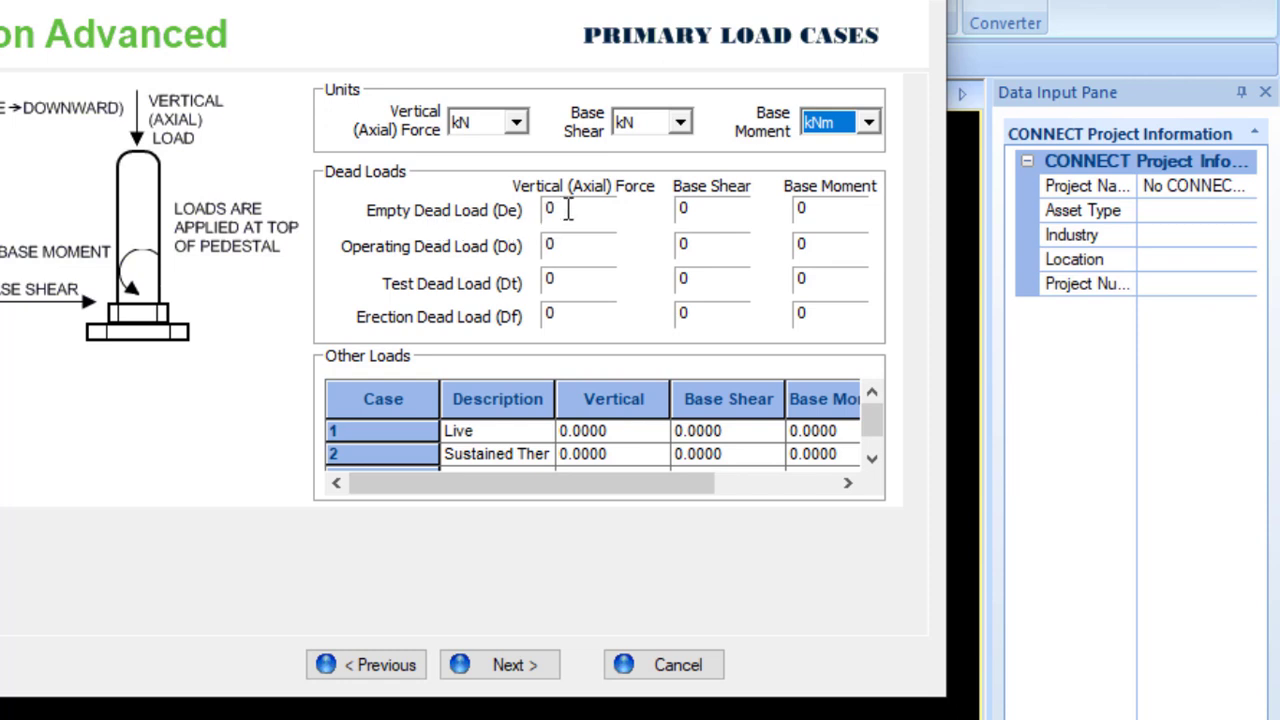
# Set the empty dead load's axial force to -70 kN and the live load's vertical force to -50 kN
pyautogui.moveTo(563, 208); pyautogui.dragTo(530, 210)
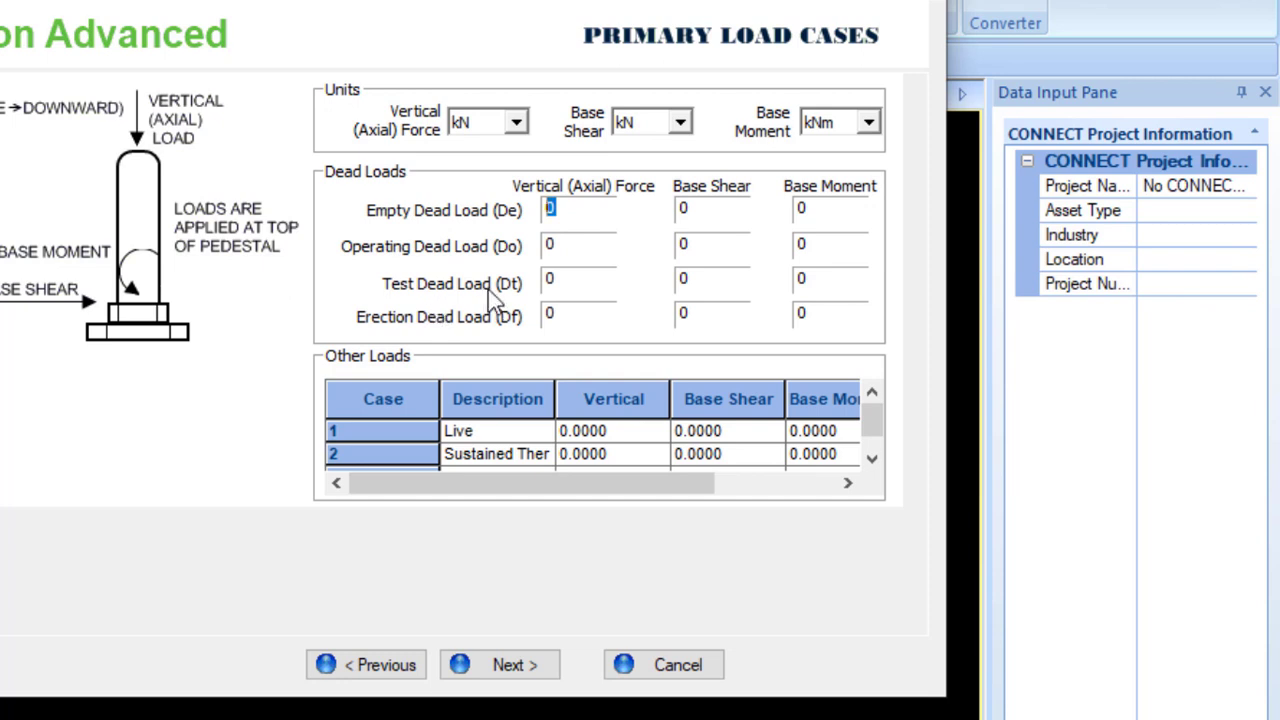
pyautogui.write('-70')
pyautogui.click(609, 412)
pyautogui.click(619, 430)
pyautogui.click(619, 430)
pyautogui.moveTo(612, 431); pyautogui.dragTo(556, 431)
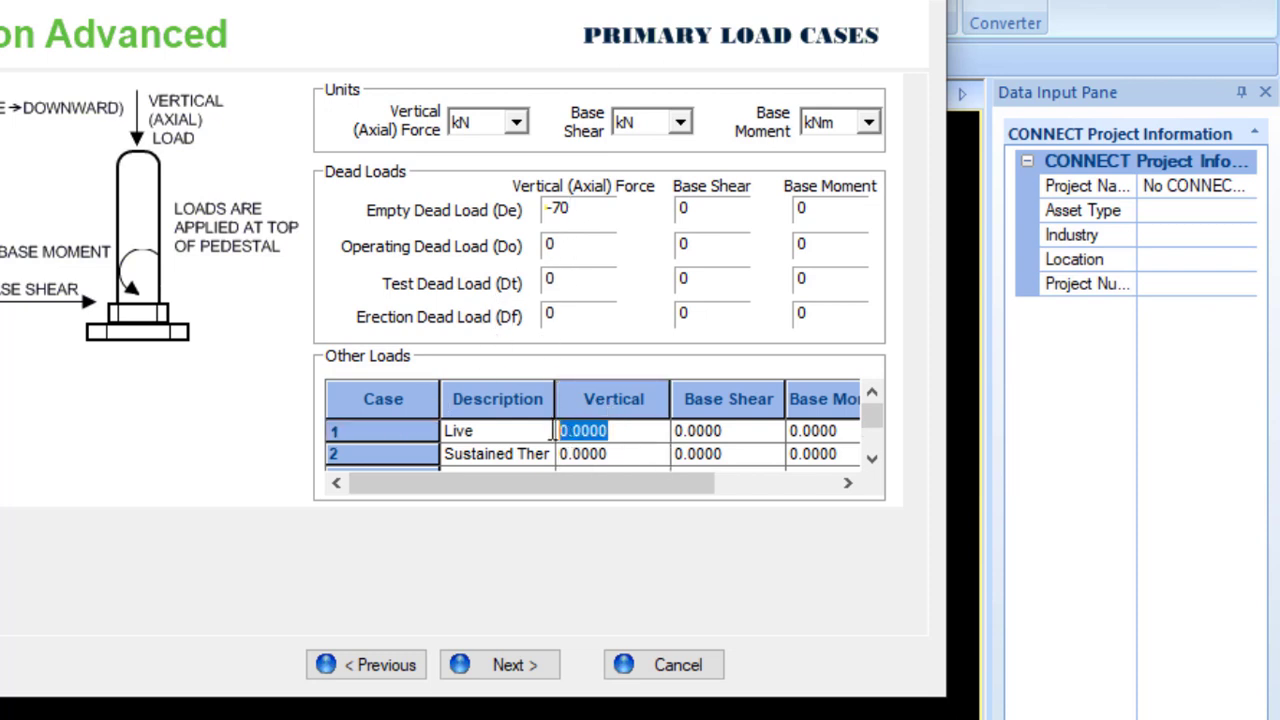
pyautogui.write('-5-')
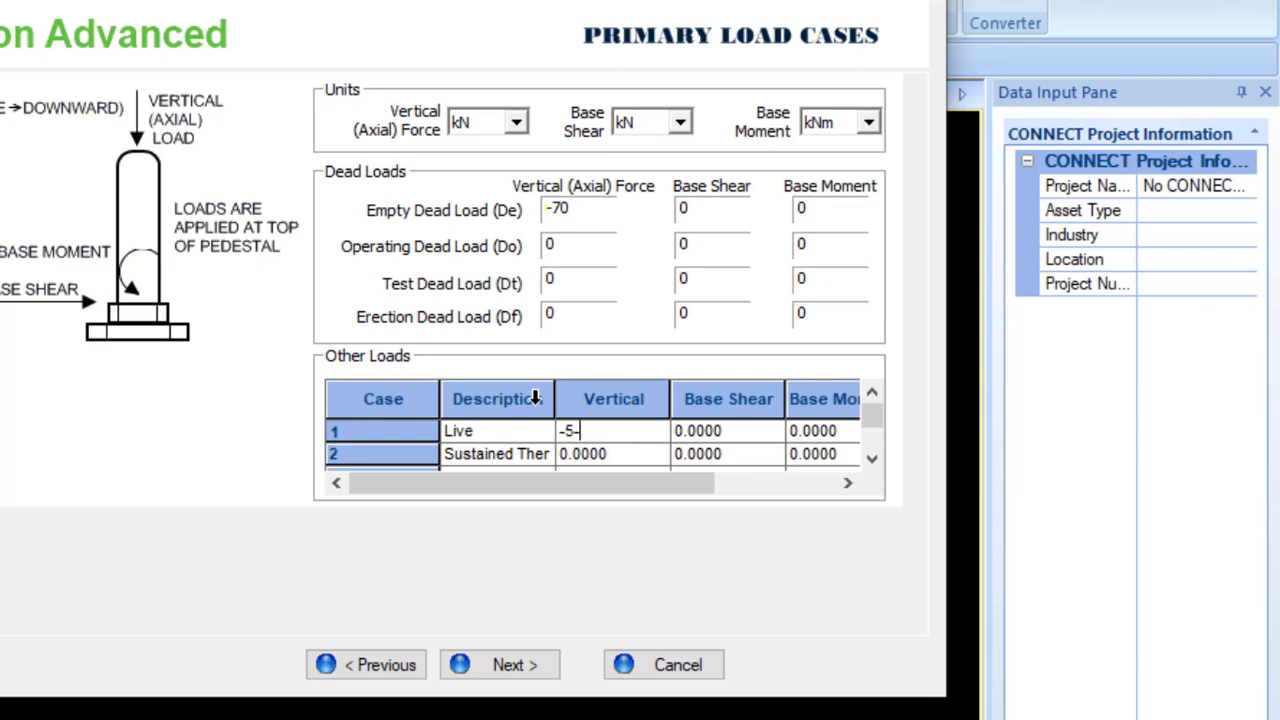
pyautogui.press('BackSpace')
pyautogui.write('0')
pyautogui.click(566, 314)
# Give the live load case a base shear of 30 kN and a base moment of 20 kNm
pyautogui.click(727, 432)
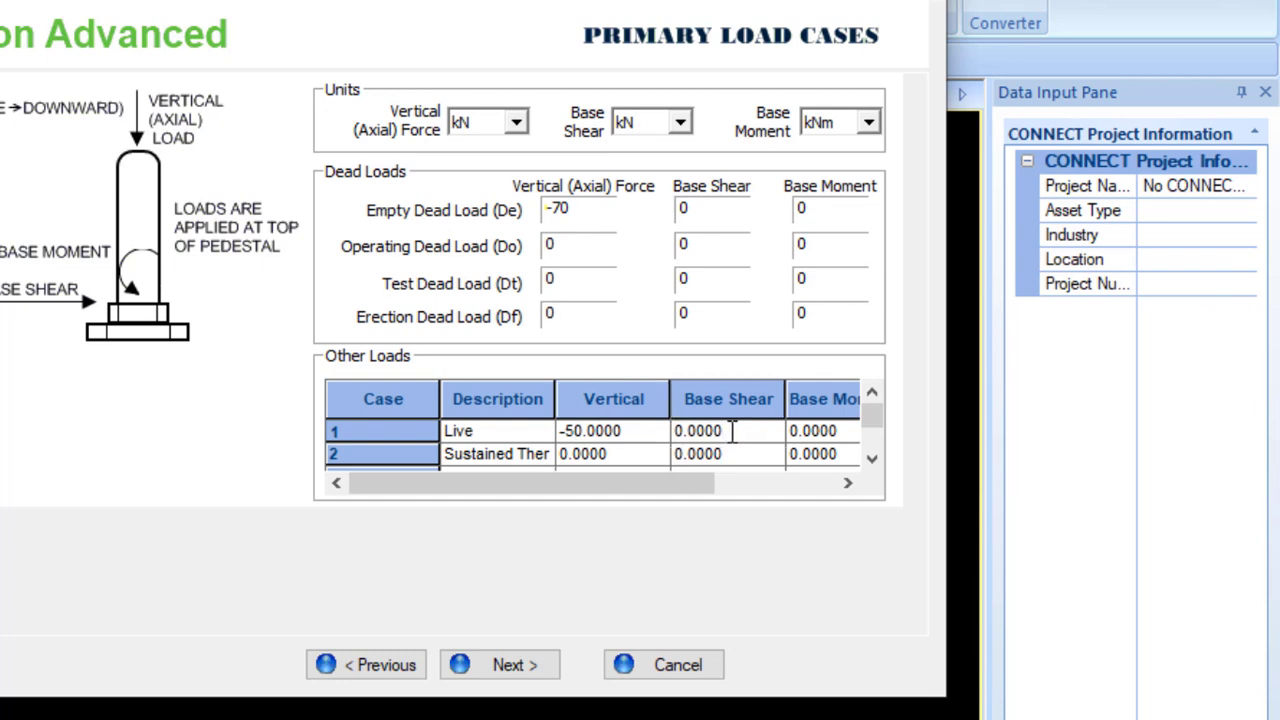
pyautogui.moveTo(729, 431); pyautogui.dragTo(674, 451)
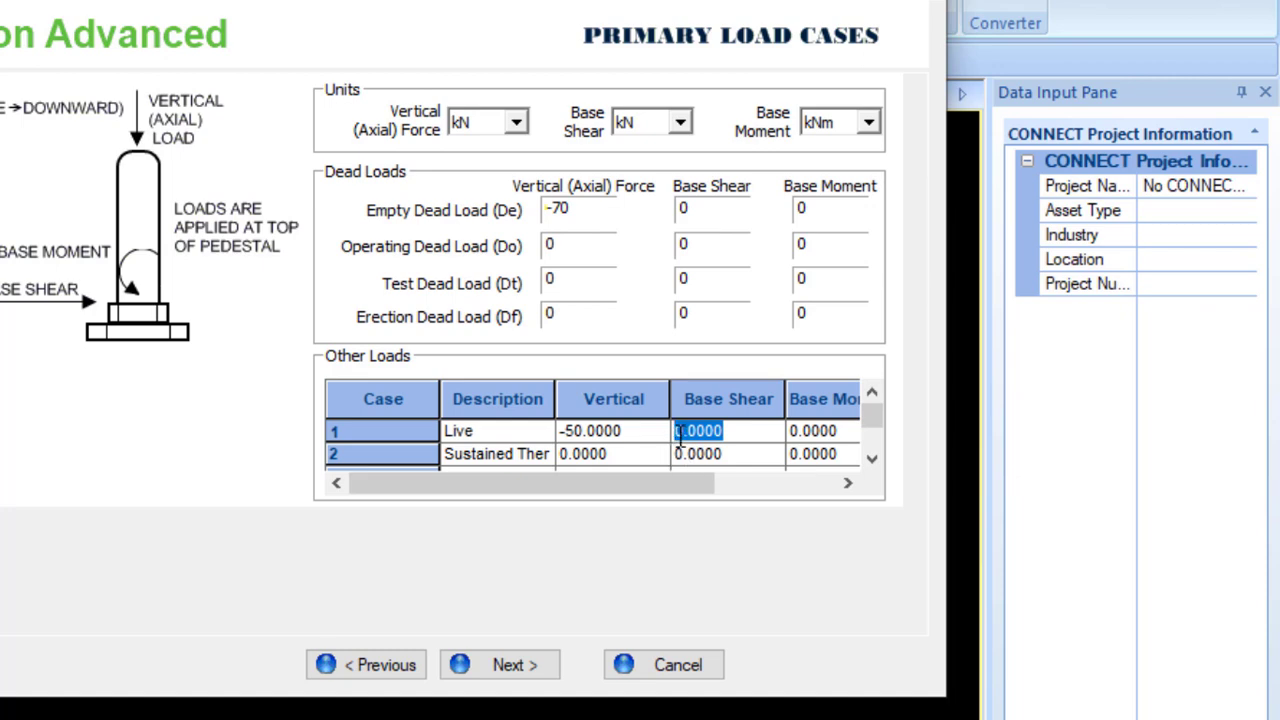
pyautogui.write('30')
pyautogui.press('Tab')
pyautogui.write('20')
pyautogui.click(597, 277)
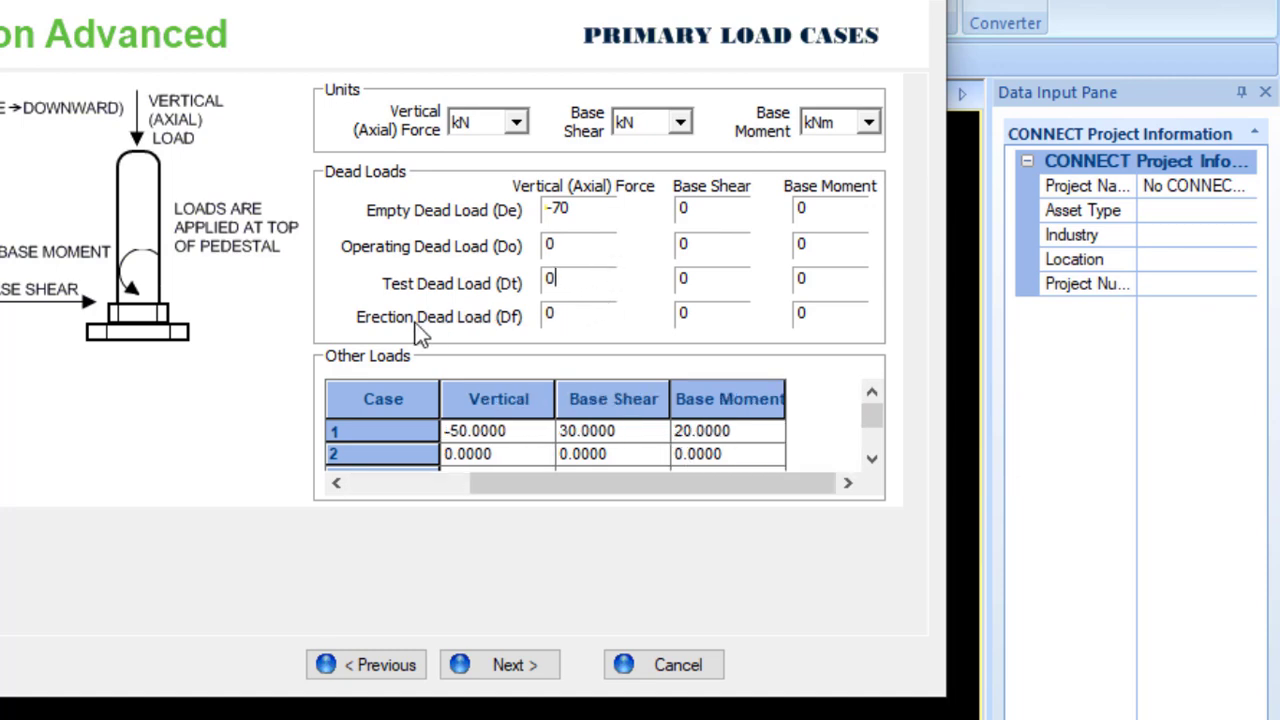
# Set the erection dead load's axial force to -30 kN and proceed to wind load generation
pyautogui.moveTo(587, 316); pyautogui.dragTo(515, 318)
pyautogui.write('-30')
pyautogui.click(512, 667)
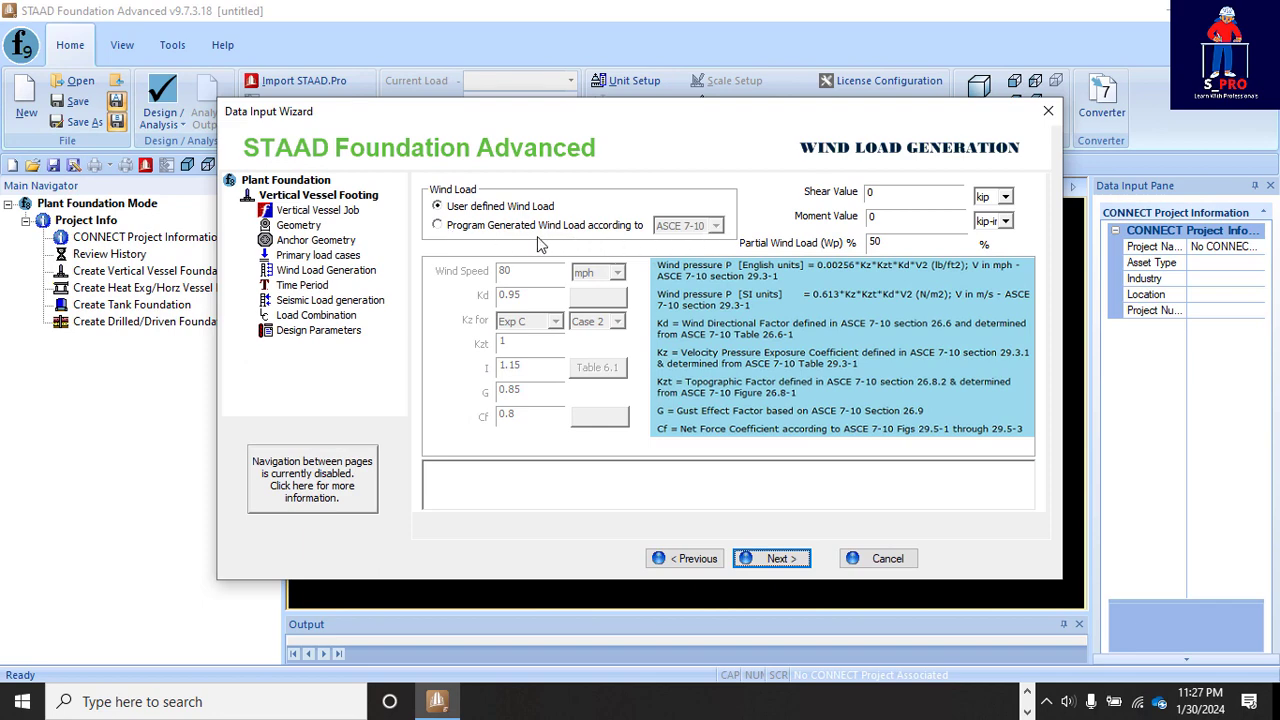
# Choose program-generated wind load according to ASCE 7-10
pyautogui.click(438, 225)
pyautogui.click(716, 228)
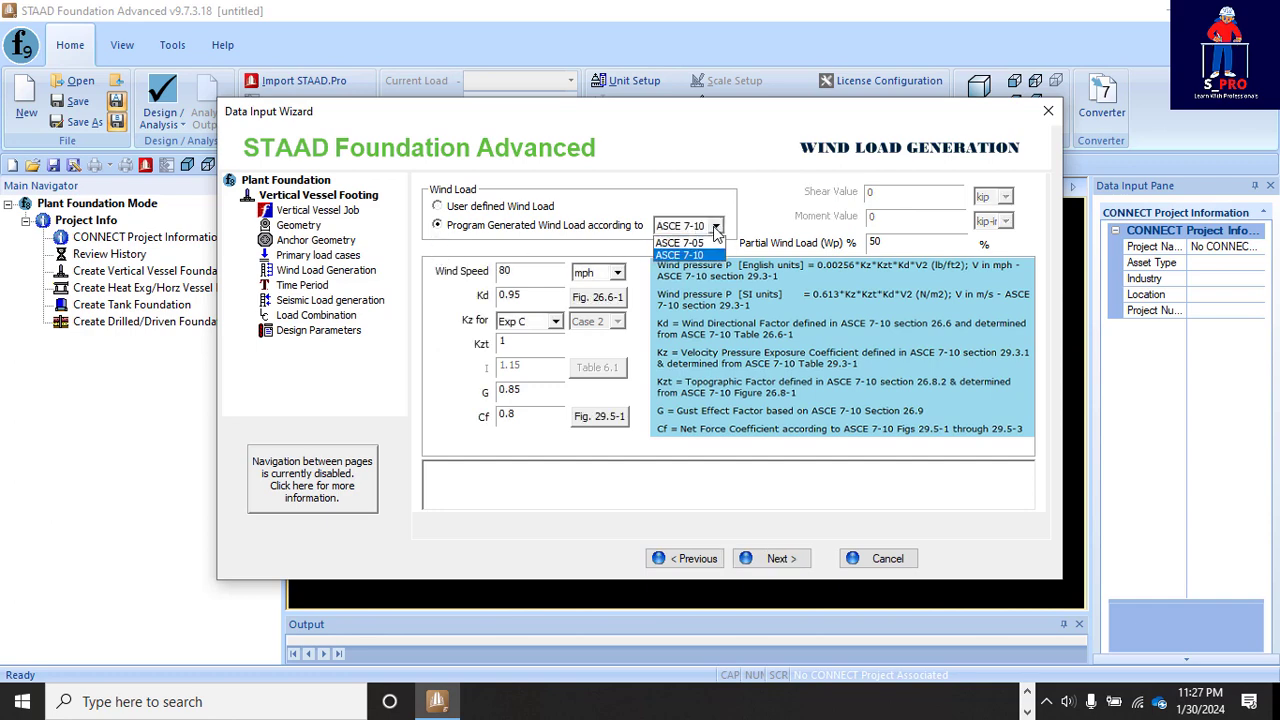
pyautogui.click(698, 260)
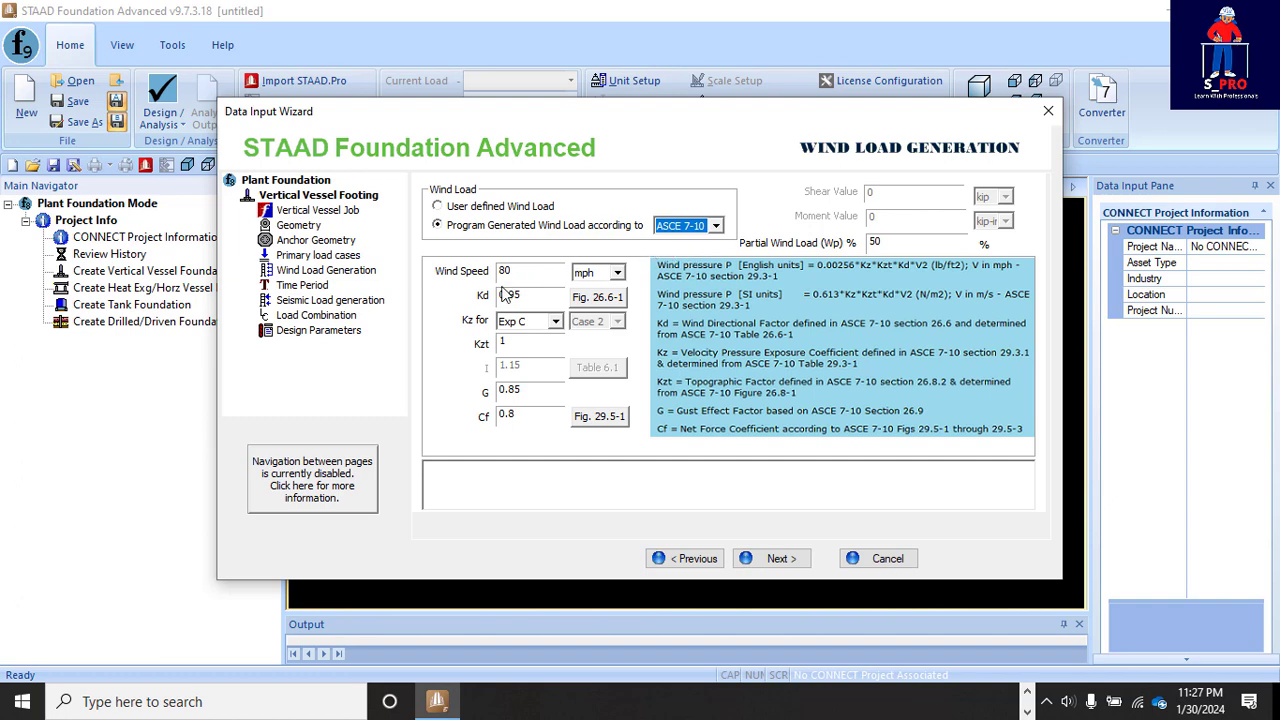
# Set the wind speed to 35.6 m/s and open the reference table for the directionality factor Kd
pyautogui.click(617, 273)
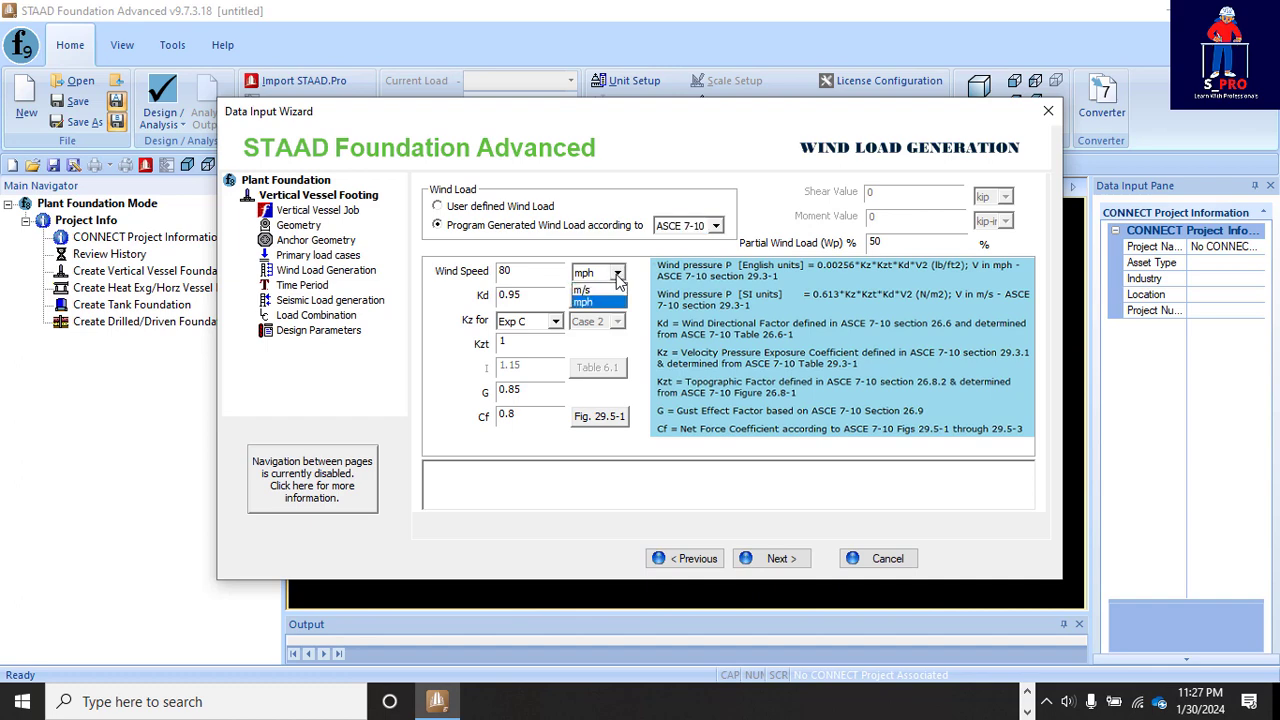
pyautogui.click(584, 290)
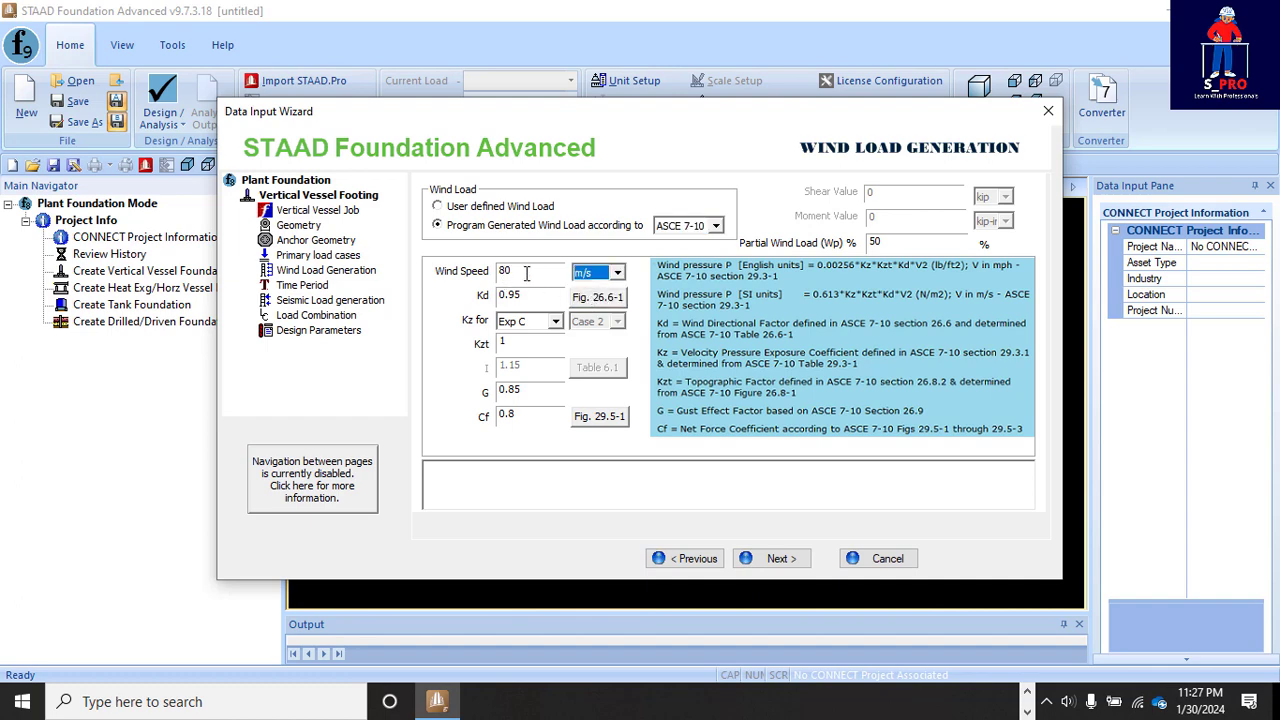
pyautogui.moveTo(527, 275); pyautogui.dragTo(493, 280)
pyautogui.write('35.6')
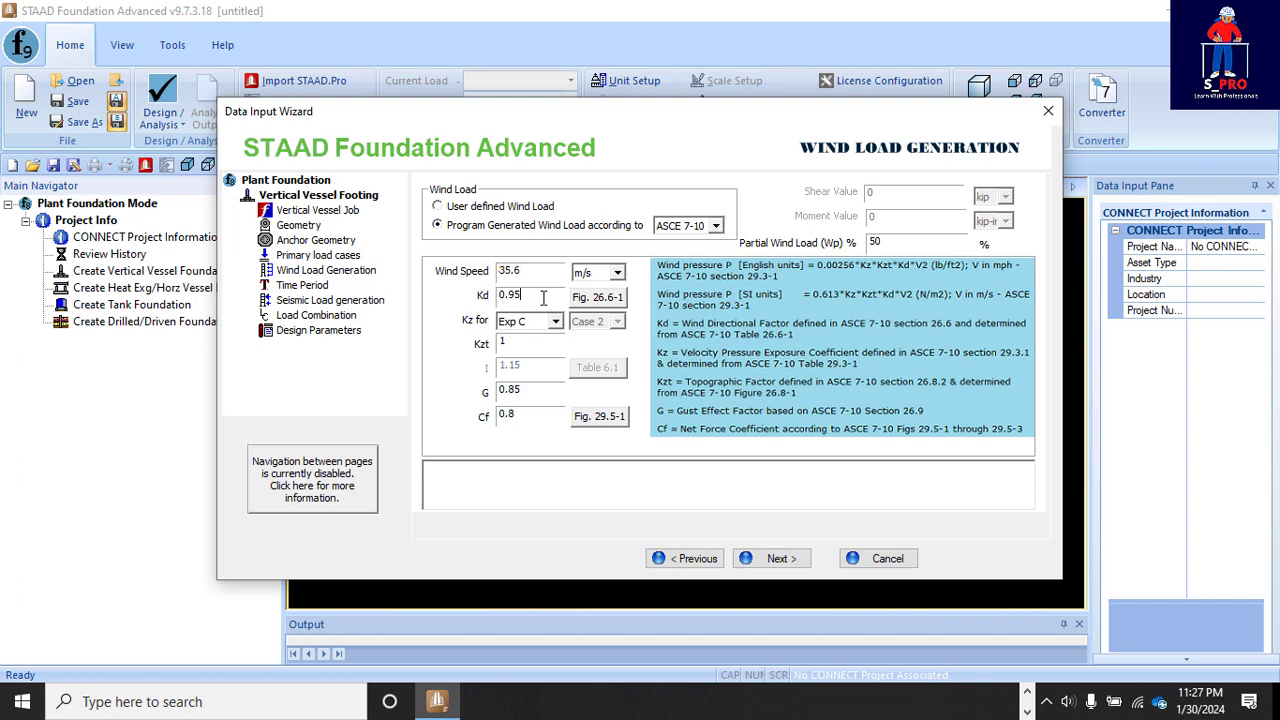
pyautogui.click(613, 298)
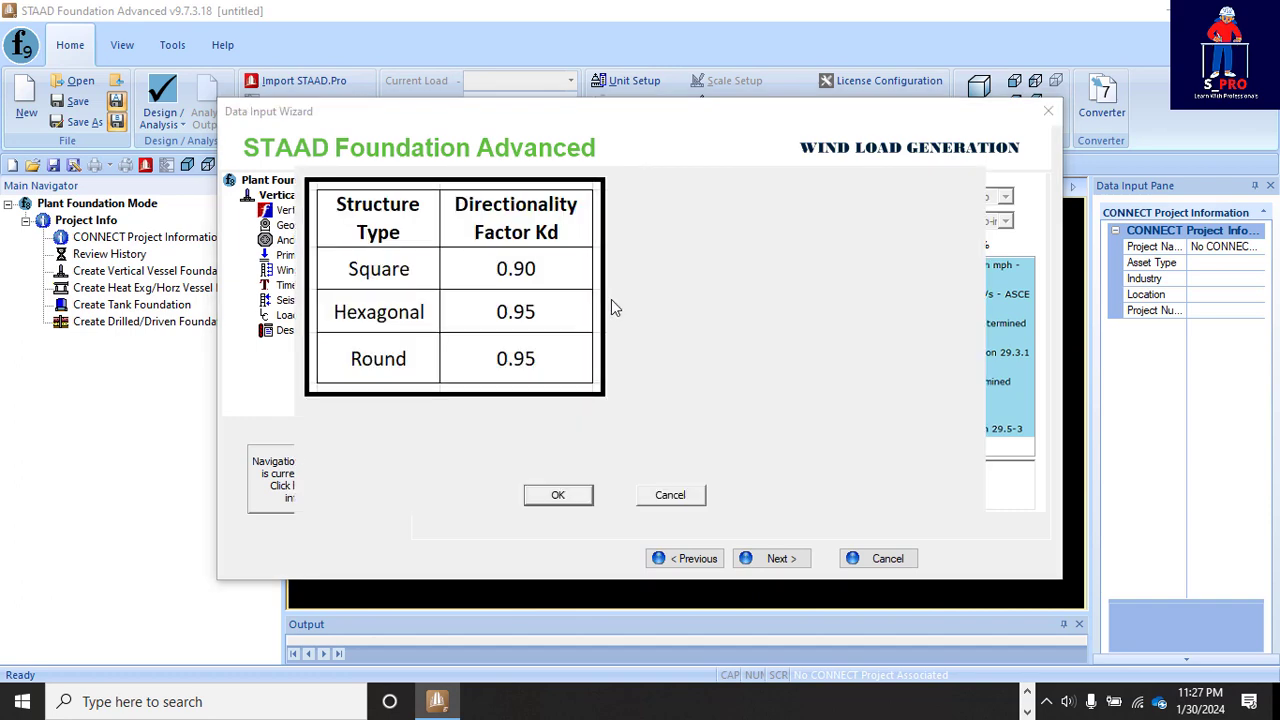
# Dismiss the Kd reference table and proceed from wind load generation to seismic load generation
pyautogui.click(670, 495)
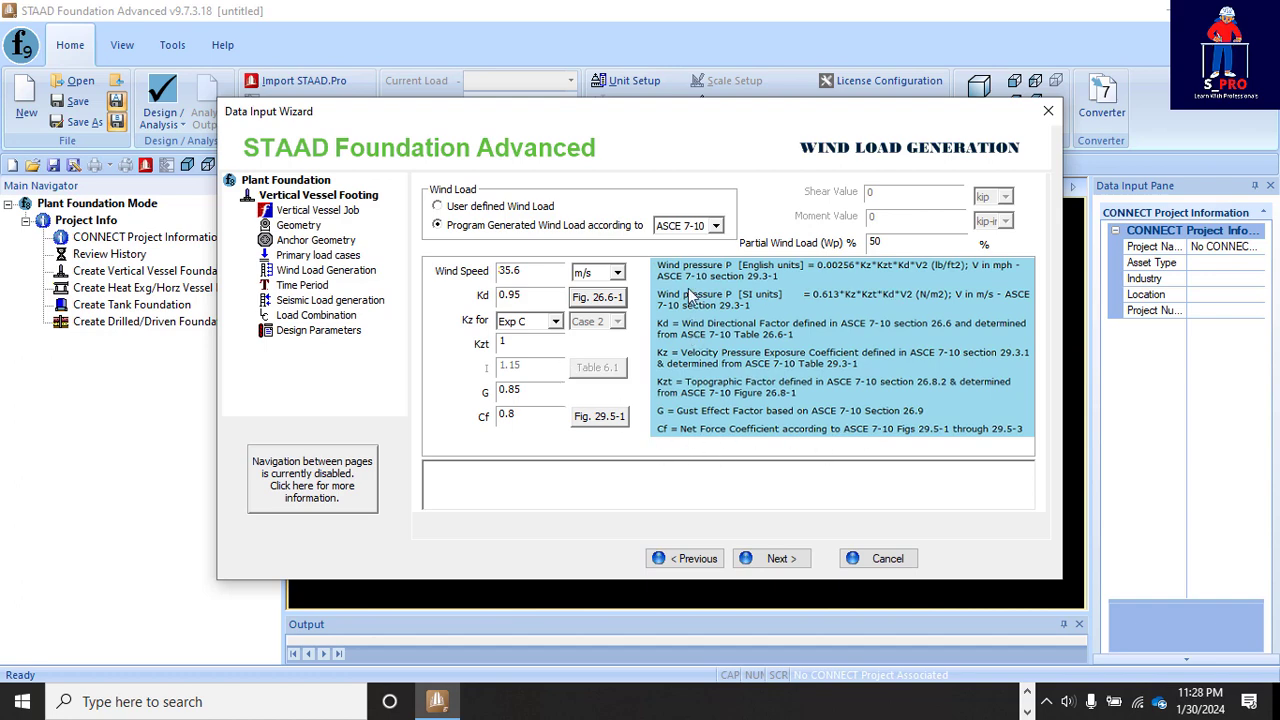
pyautogui.click(778, 559)
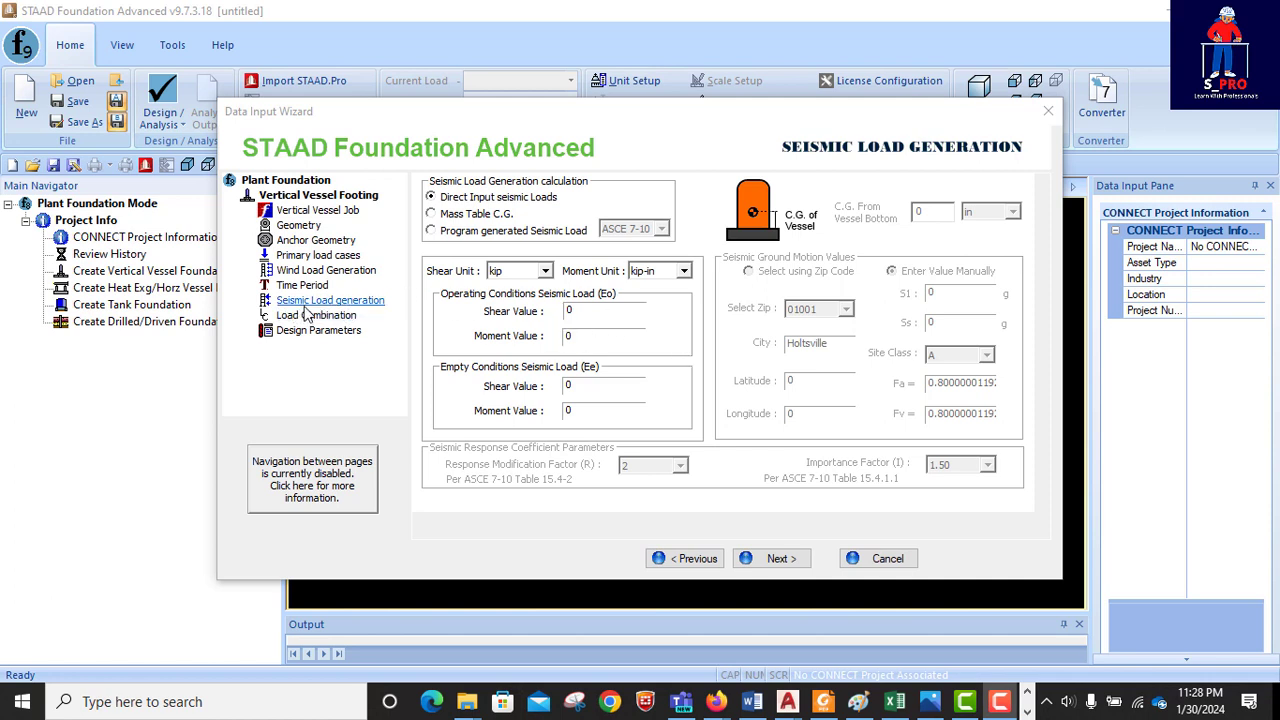
# Choose program-generated seismic load to ASCE 7-10 with ground motion values selected by zip code 01001, and proceed to the load combinations
pyautogui.click(432, 231)
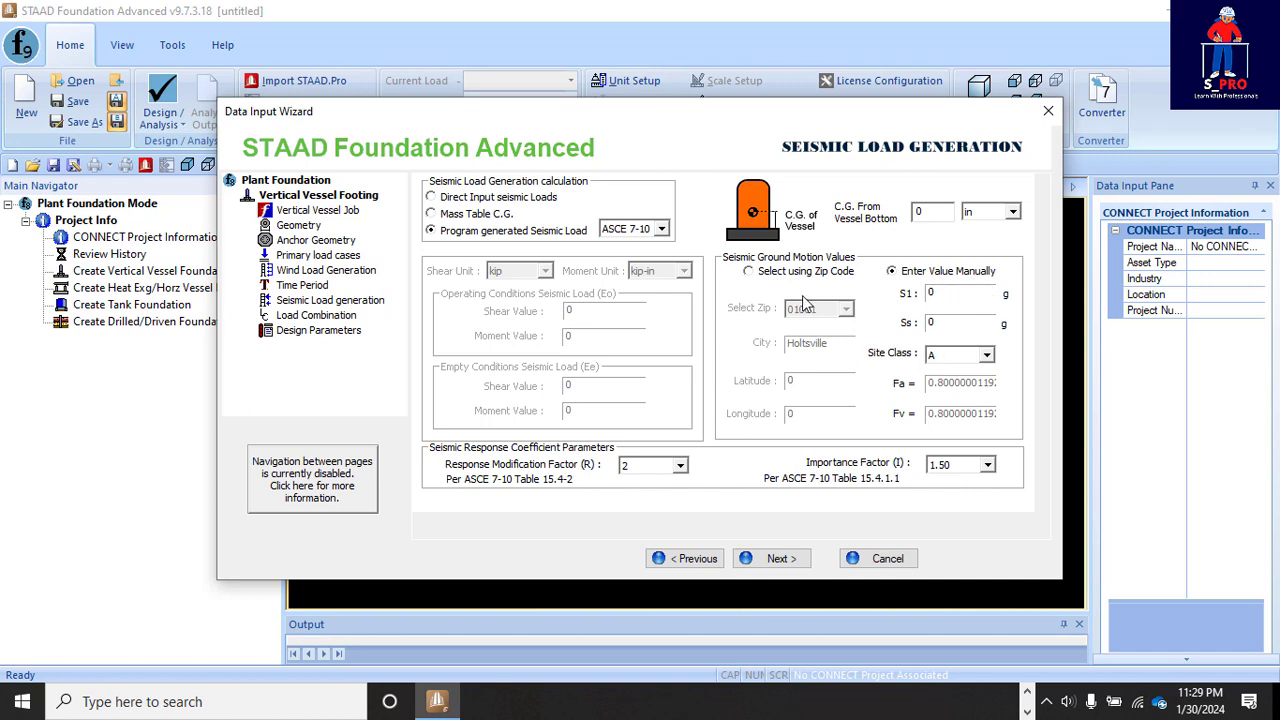
pyautogui.click(760, 274)
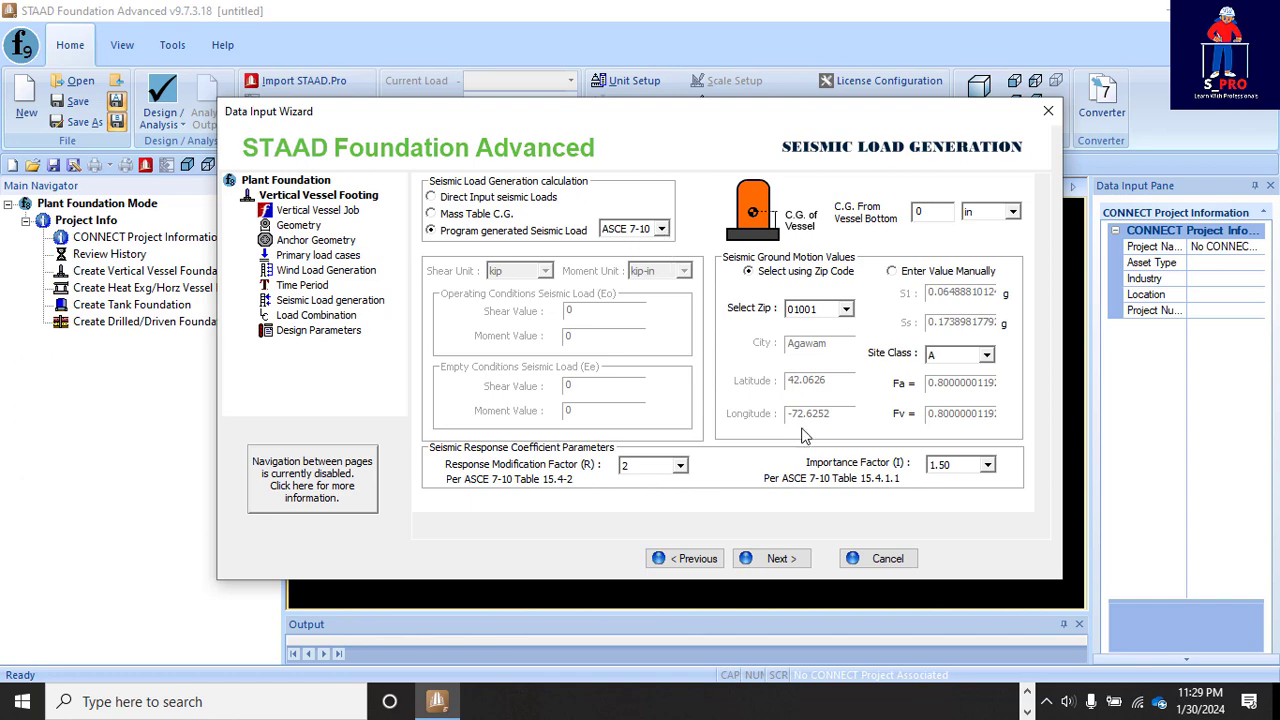
pyautogui.click(778, 560)
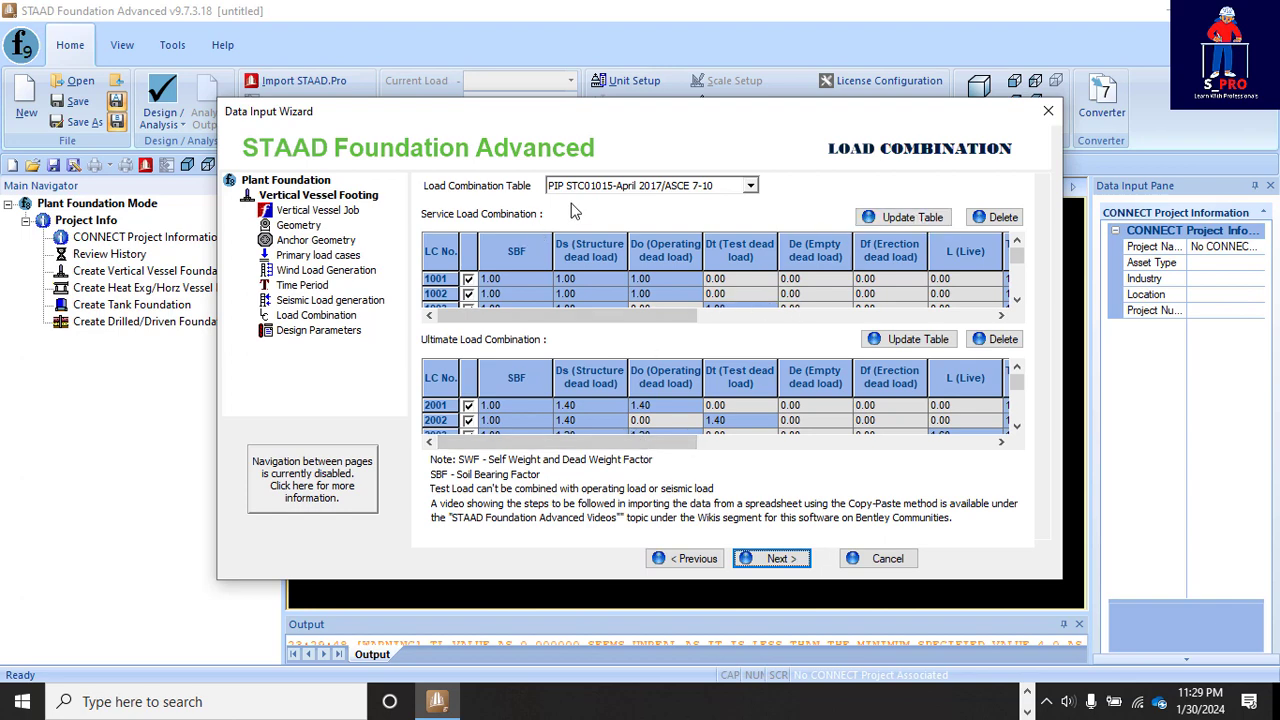
# Change the load combination table to ASCE 7-05
pyautogui.click(748, 188)
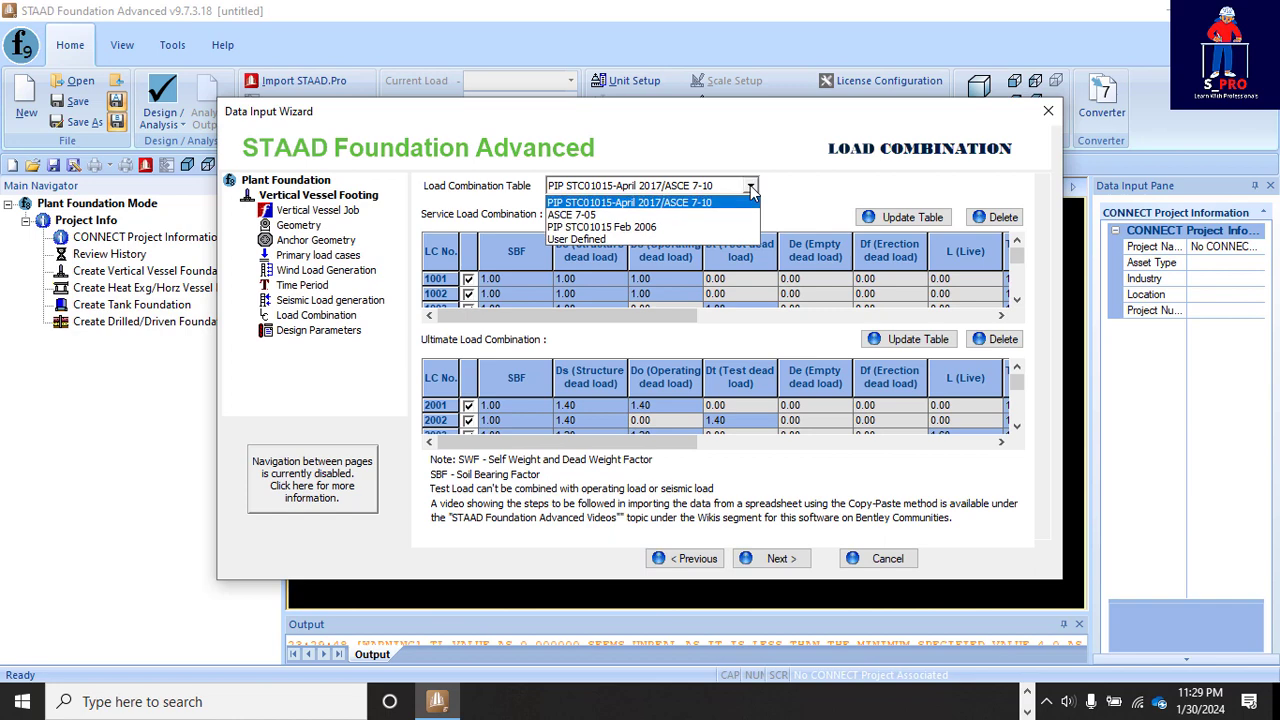
pyautogui.click(590, 216)
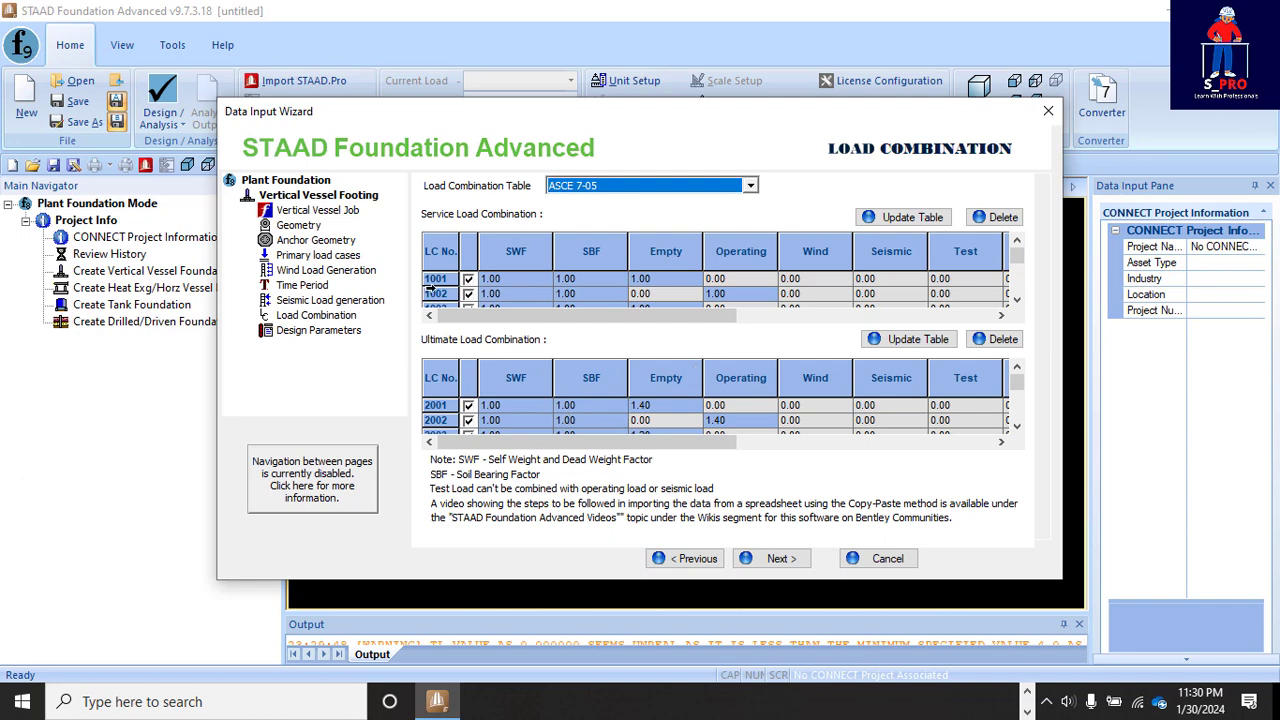
# Examine the factors in the service and ultimate load combination tables
pyautogui.click(1016, 300)
pyautogui.click(1016, 300)
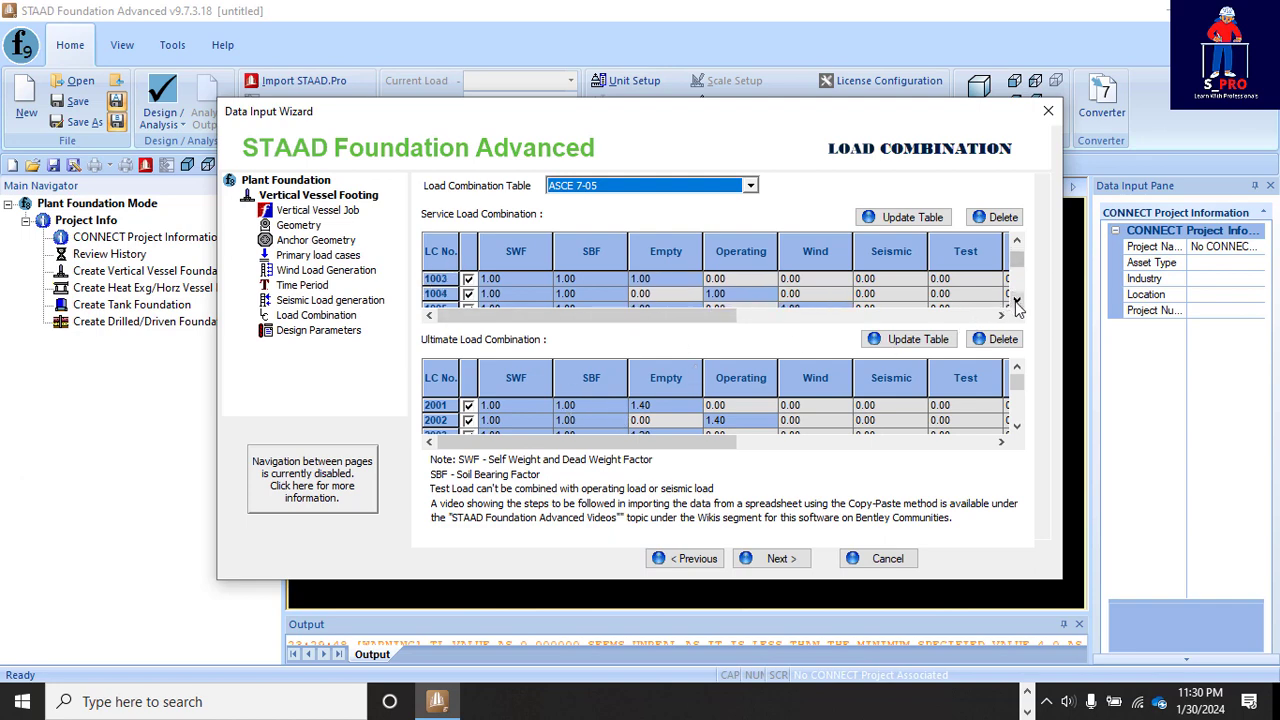
pyautogui.click(1016, 300)
pyautogui.click(1016, 300)
pyautogui.click(1016, 300)
pyautogui.click(1016, 300)
pyautogui.click(1016, 300)
pyautogui.click(1016, 300)
pyautogui.click(1016, 300)
pyautogui.click(1016, 300)
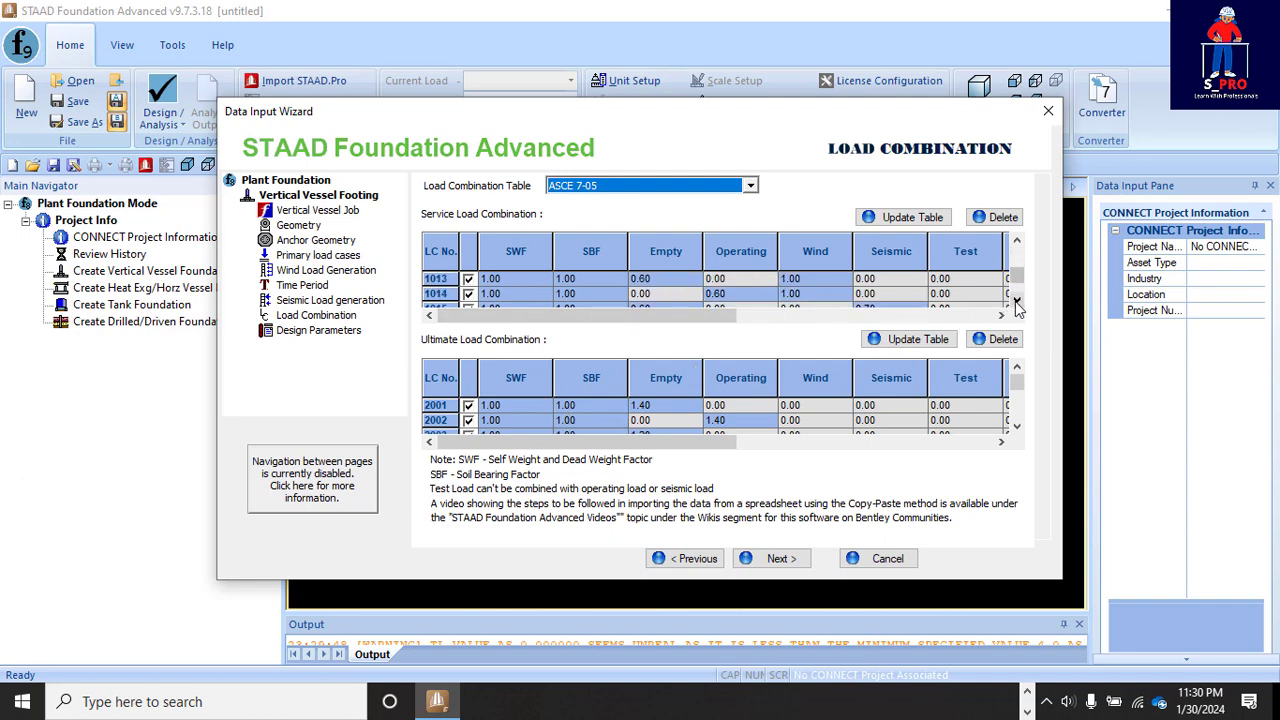
pyautogui.click(1016, 300)
pyautogui.click(1016, 300)
pyautogui.click(1016, 300)
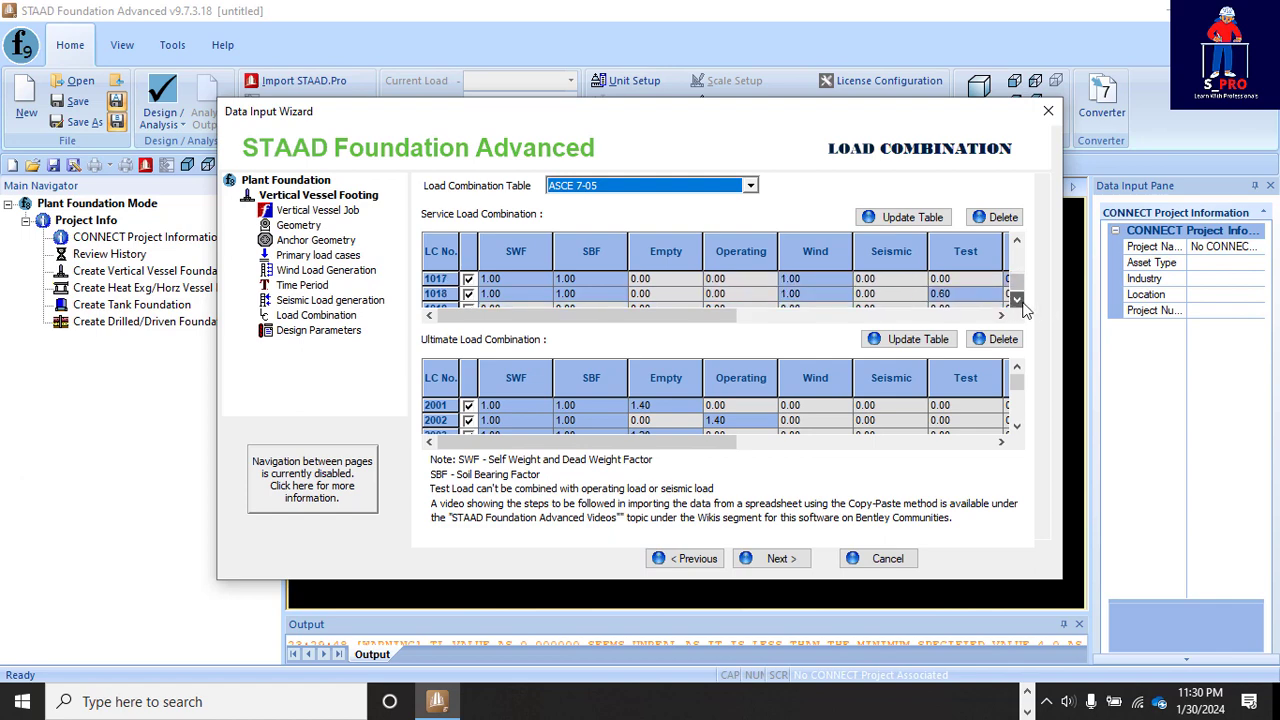
pyautogui.click(1016, 427)
pyautogui.click(1016, 427)
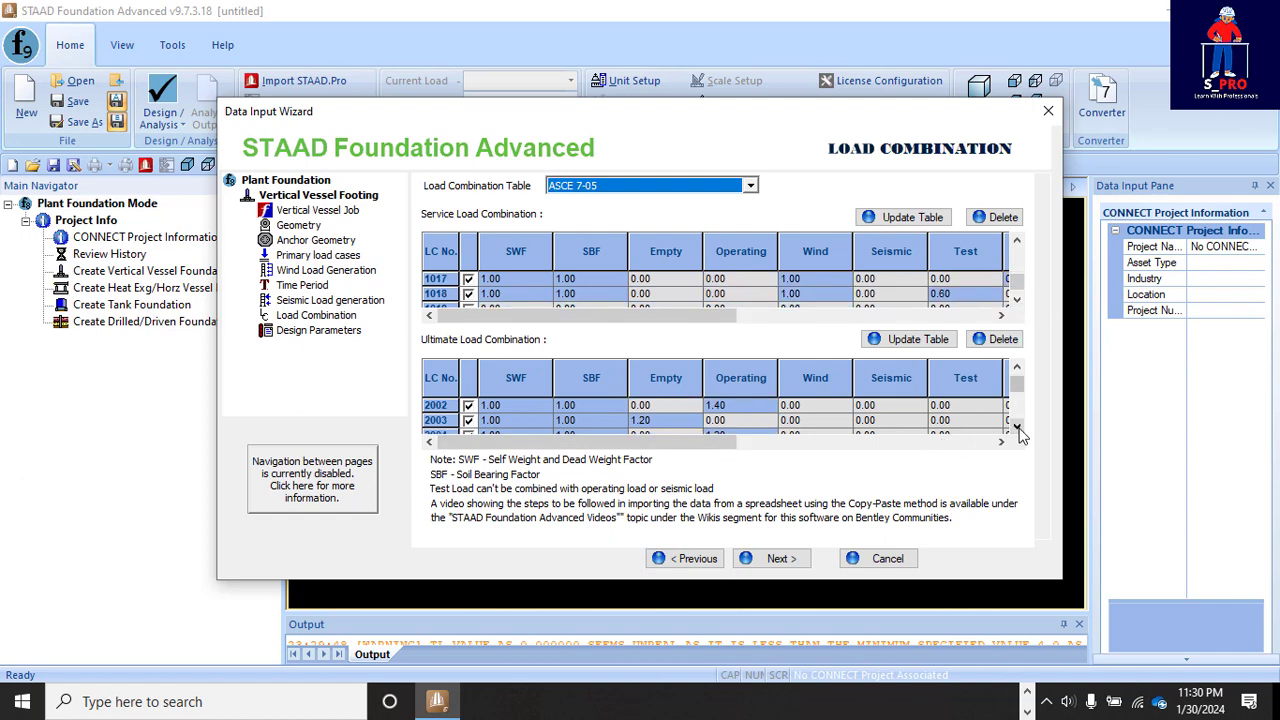
pyautogui.click(1016, 427)
pyautogui.click(1016, 427)
pyautogui.click(1016, 427)
pyautogui.click(1016, 427)
pyautogui.click(1016, 427)
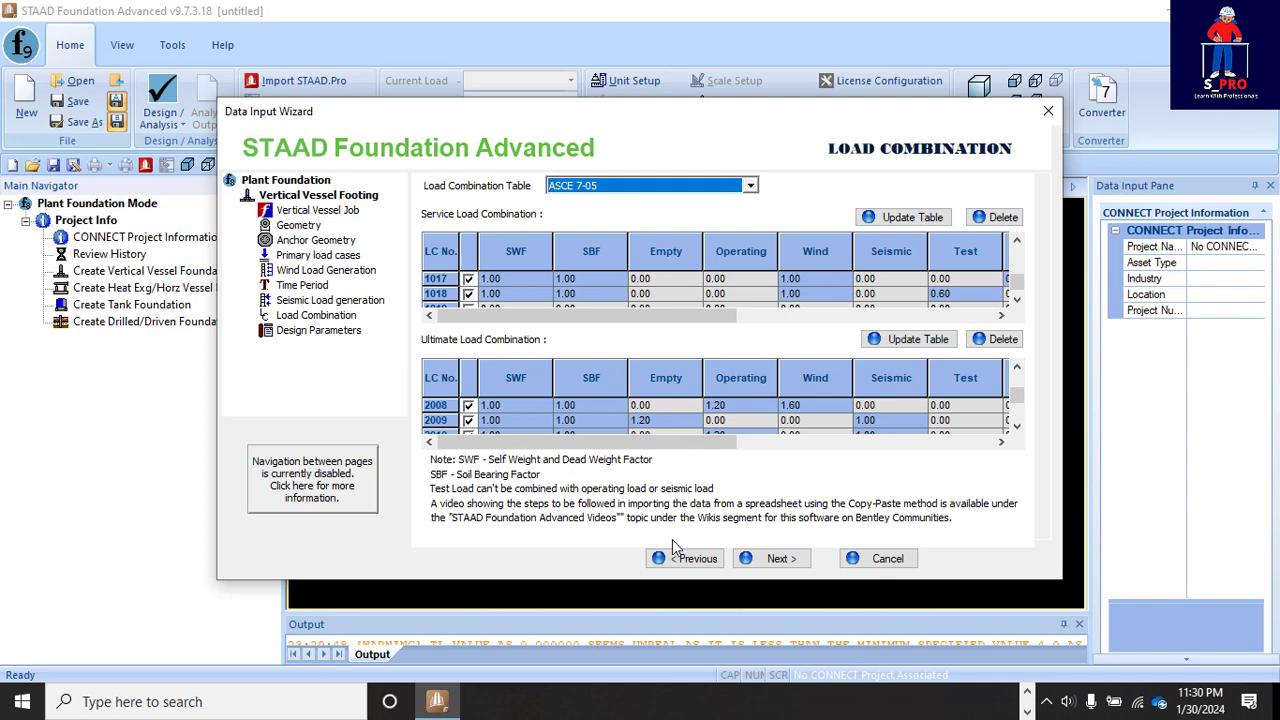
# Proceed to the design parameters and switch the water density unit to kN/m3
pyautogui.click(785, 562)
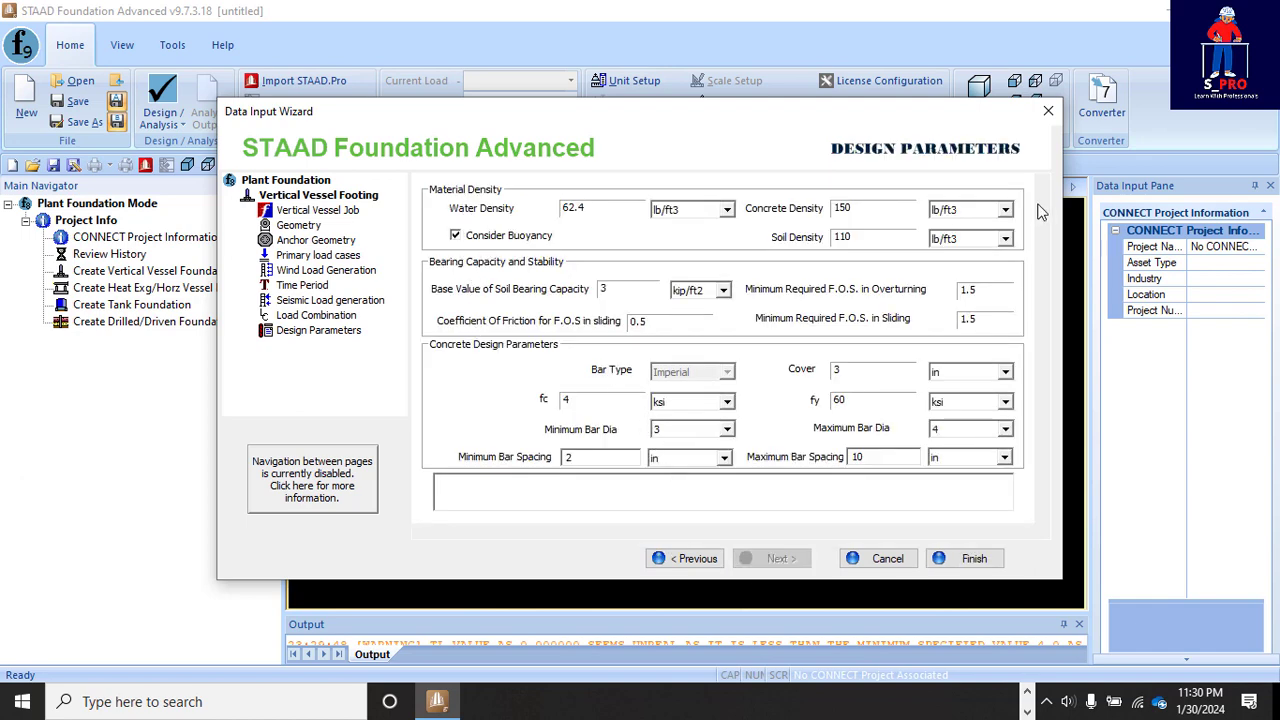
pyautogui.click(728, 210)
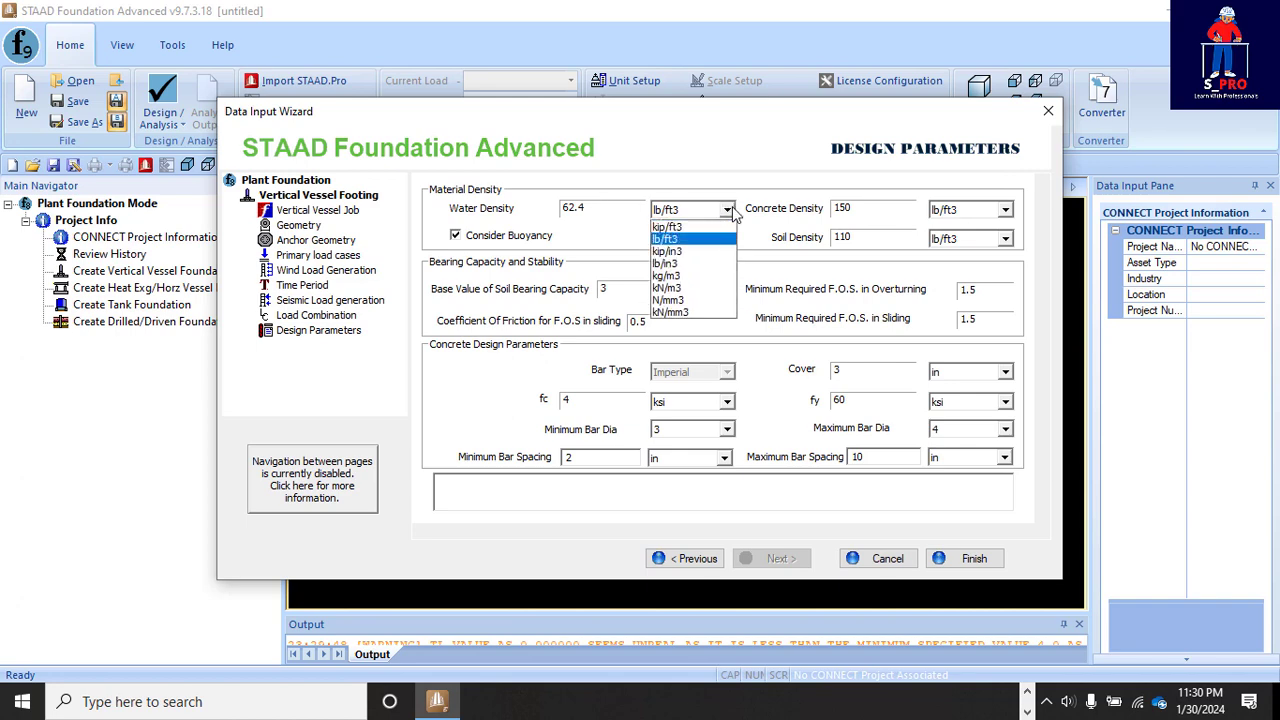
pyautogui.click(668, 288)
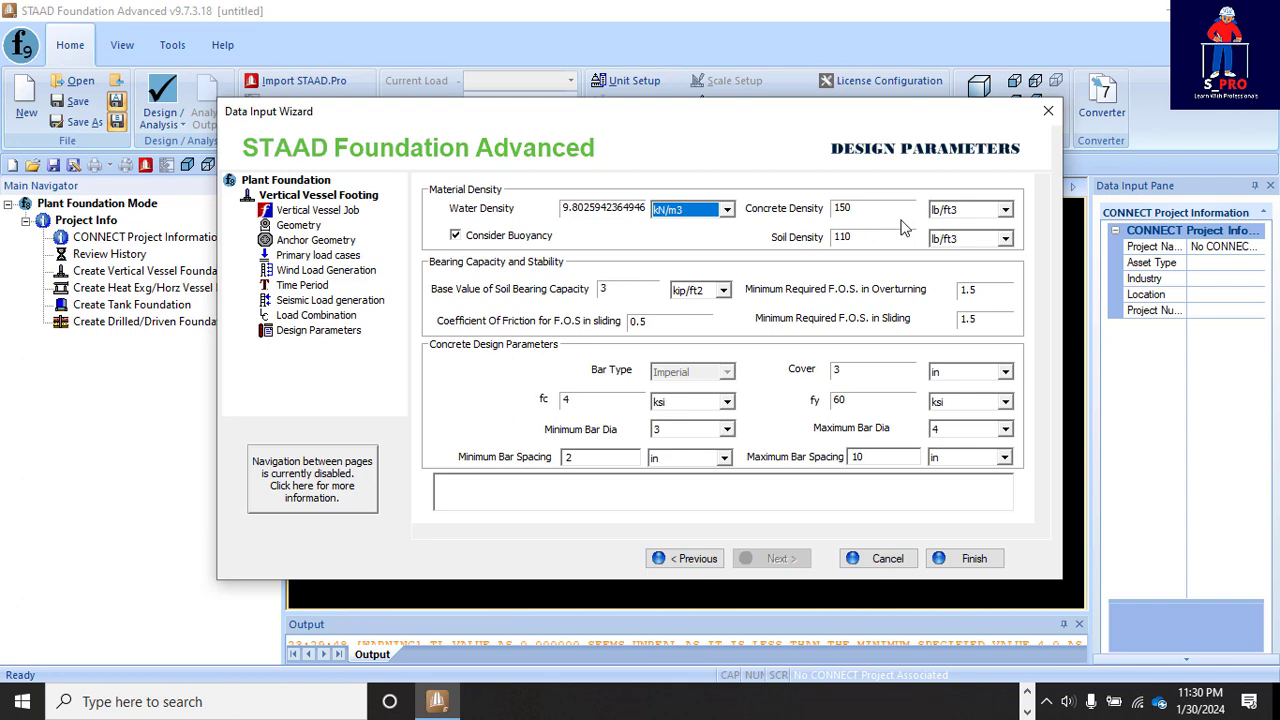
# Set the concrete density to 25 kN/m3 and the soil density to 18 kN/m3
pyautogui.click(1006, 211)
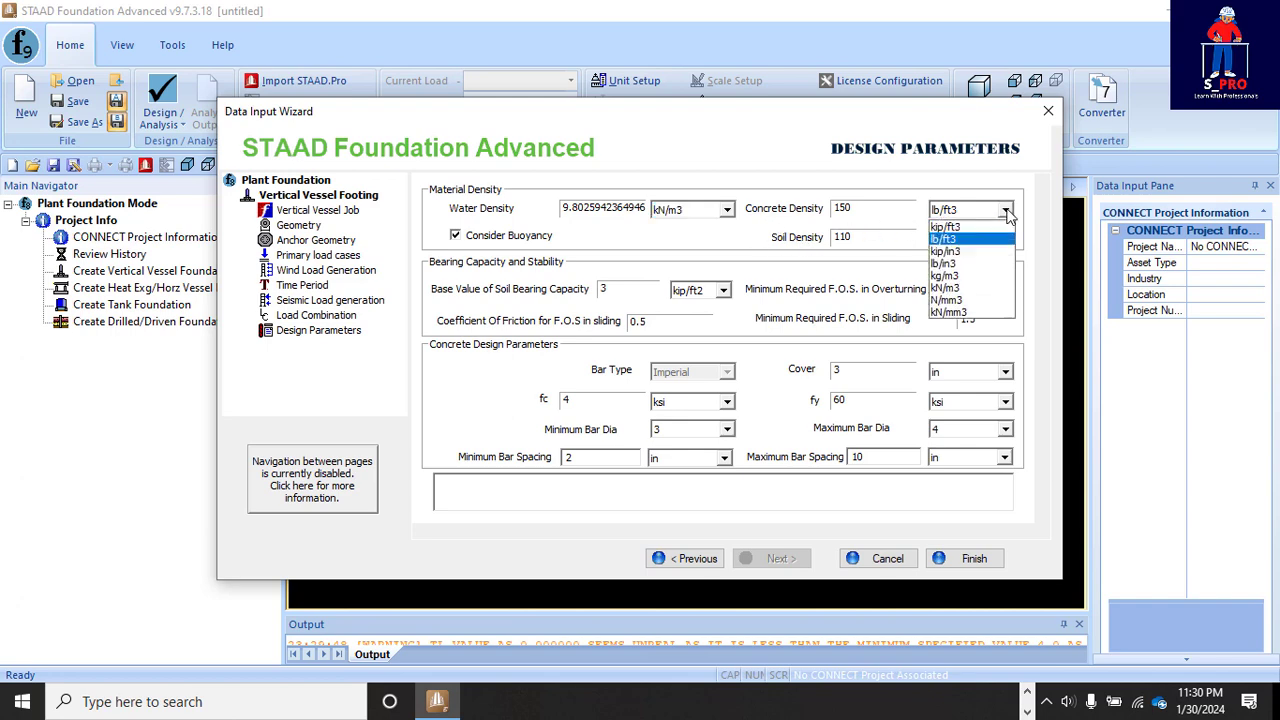
pyautogui.click(958, 289)
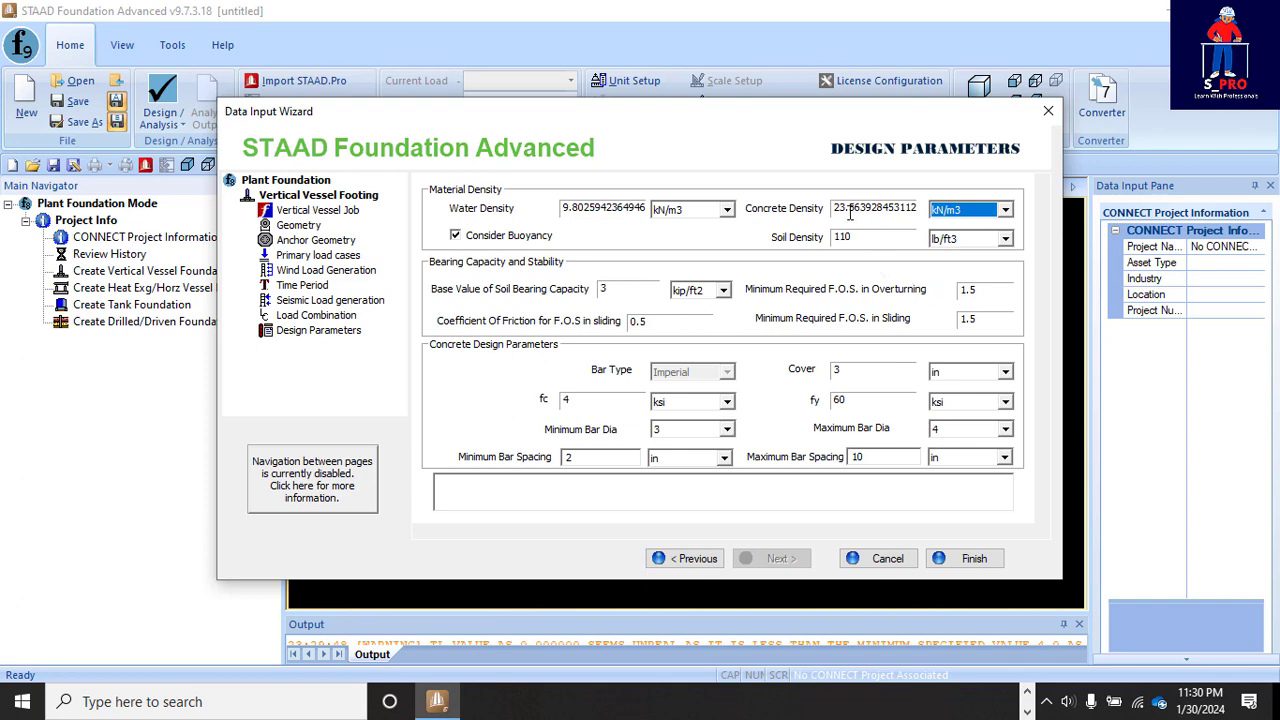
pyautogui.moveTo(835, 210); pyautogui.dragTo(929, 222)
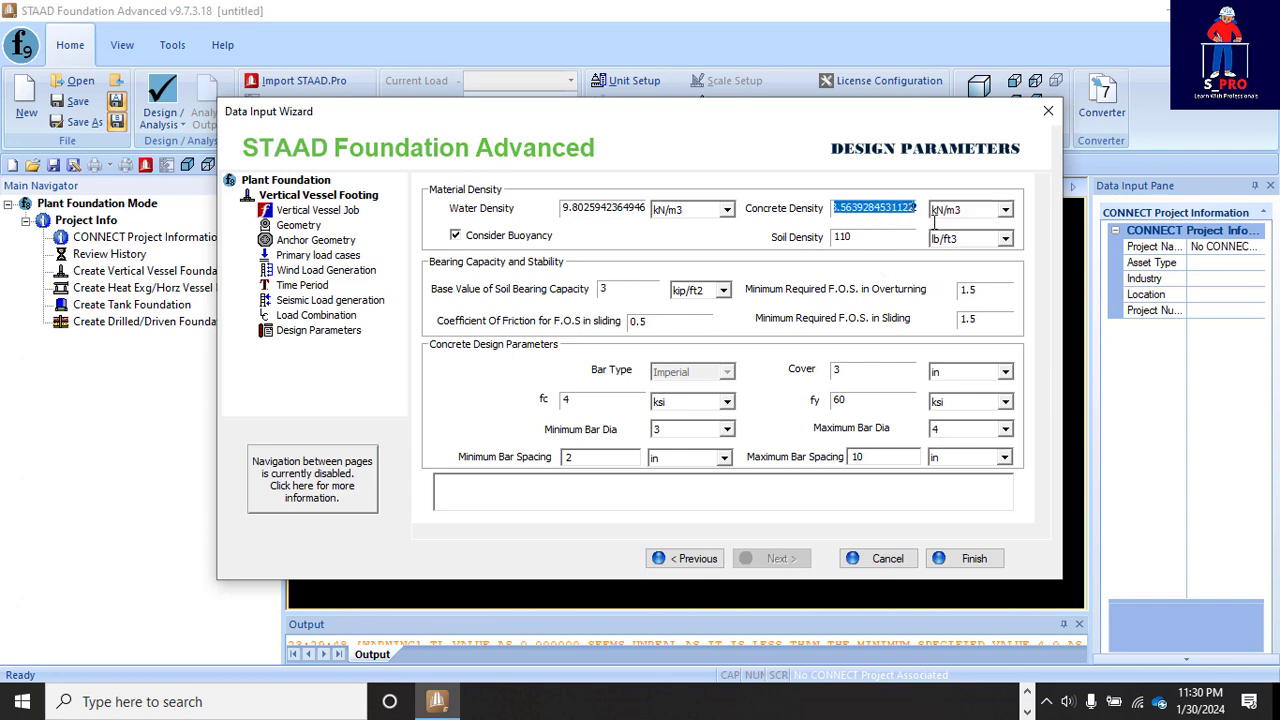
pyautogui.write('25')
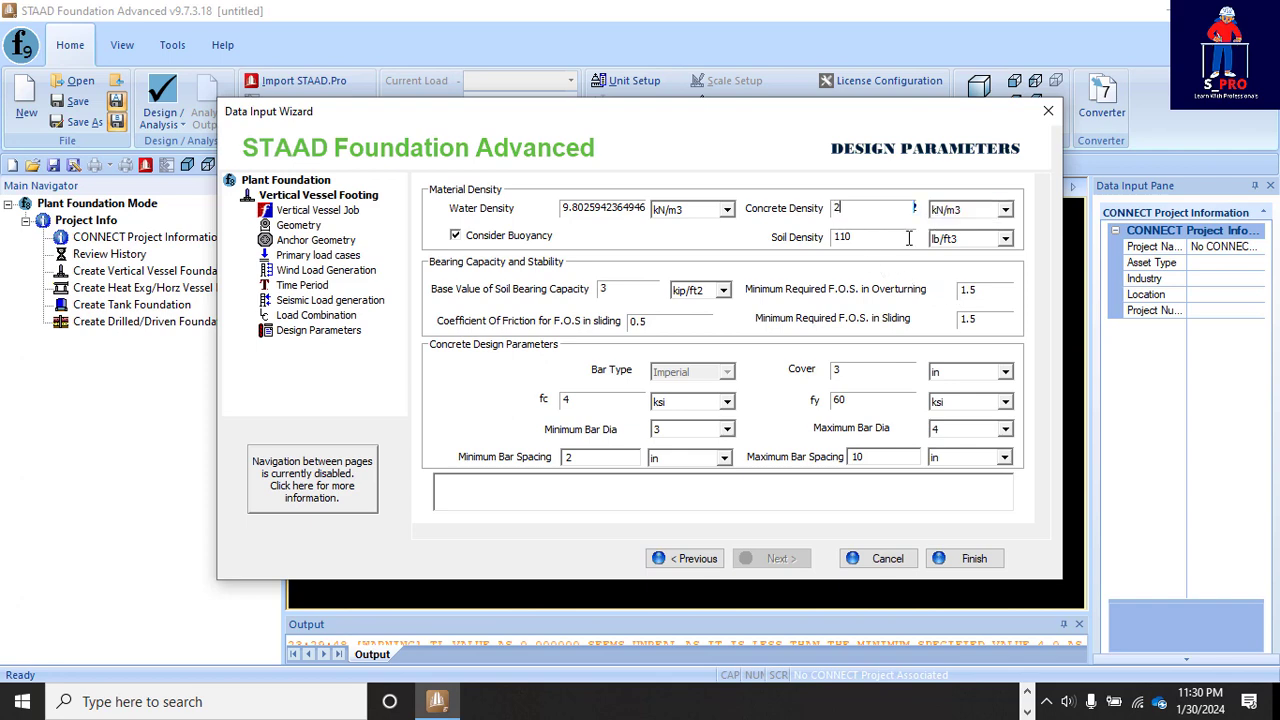
pyautogui.click(1006, 240)
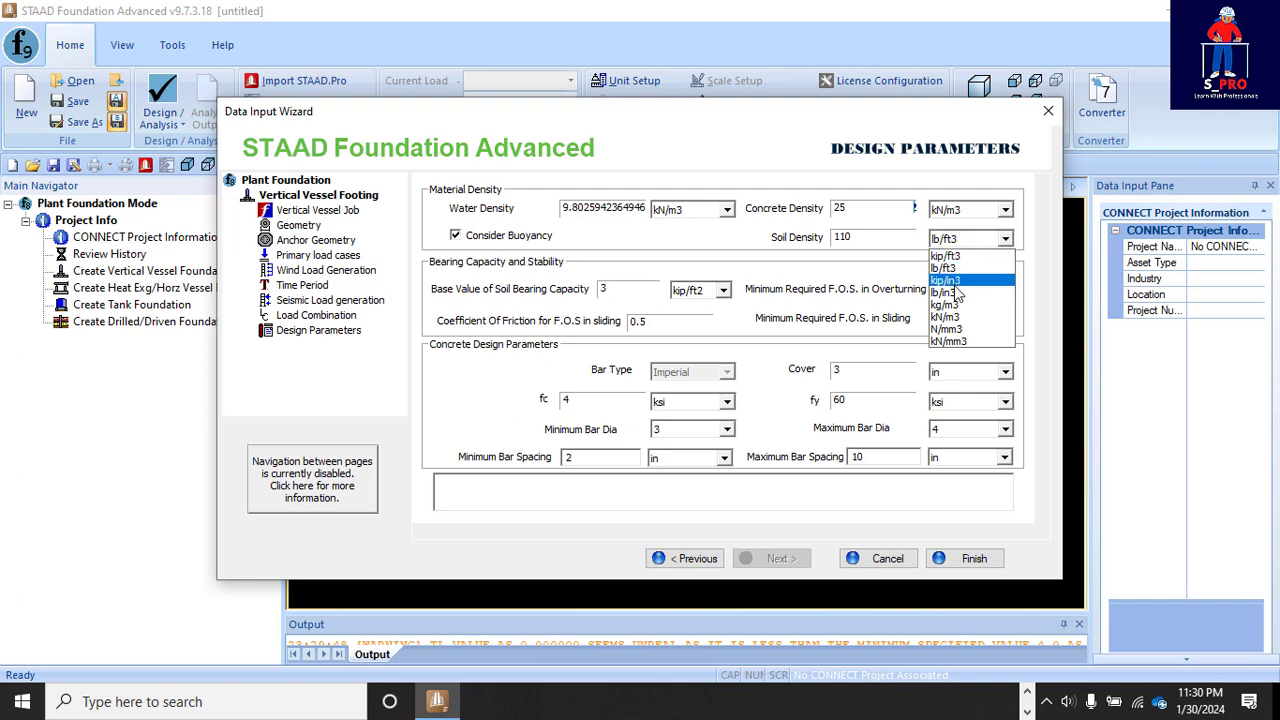
pyautogui.click(951, 318)
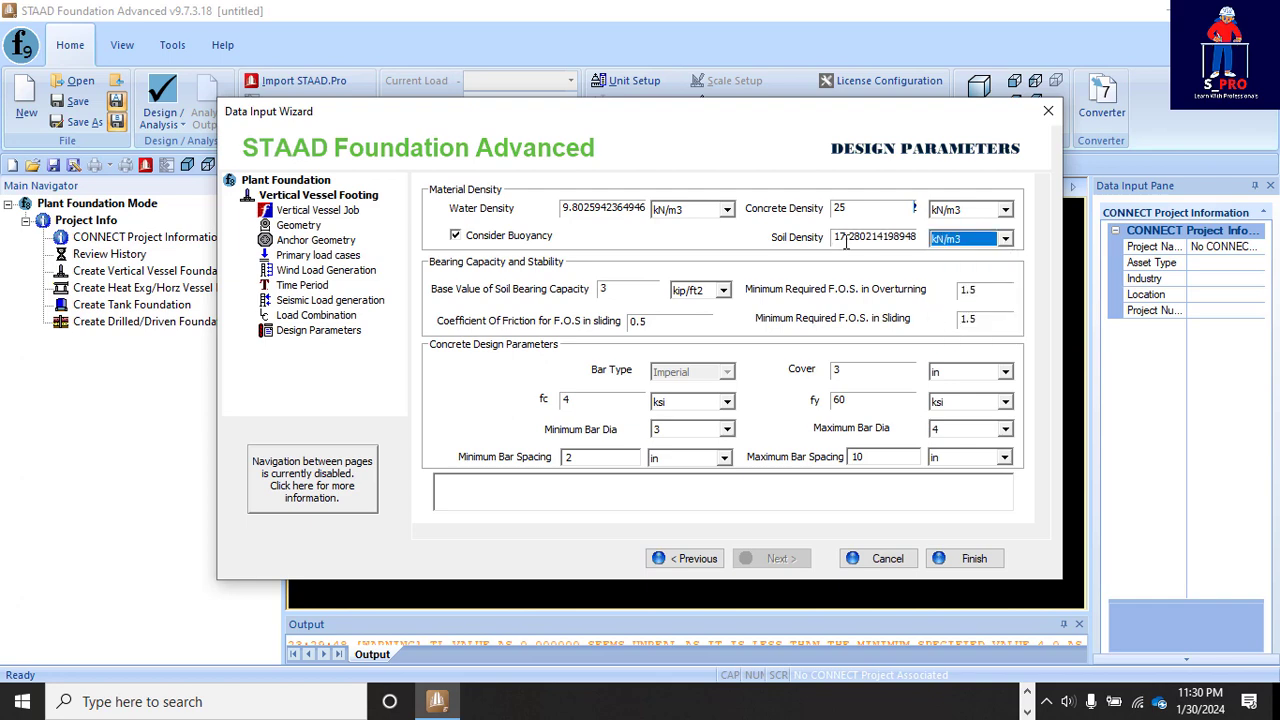
pyautogui.moveTo(834, 237); pyautogui.dragTo(926, 240)
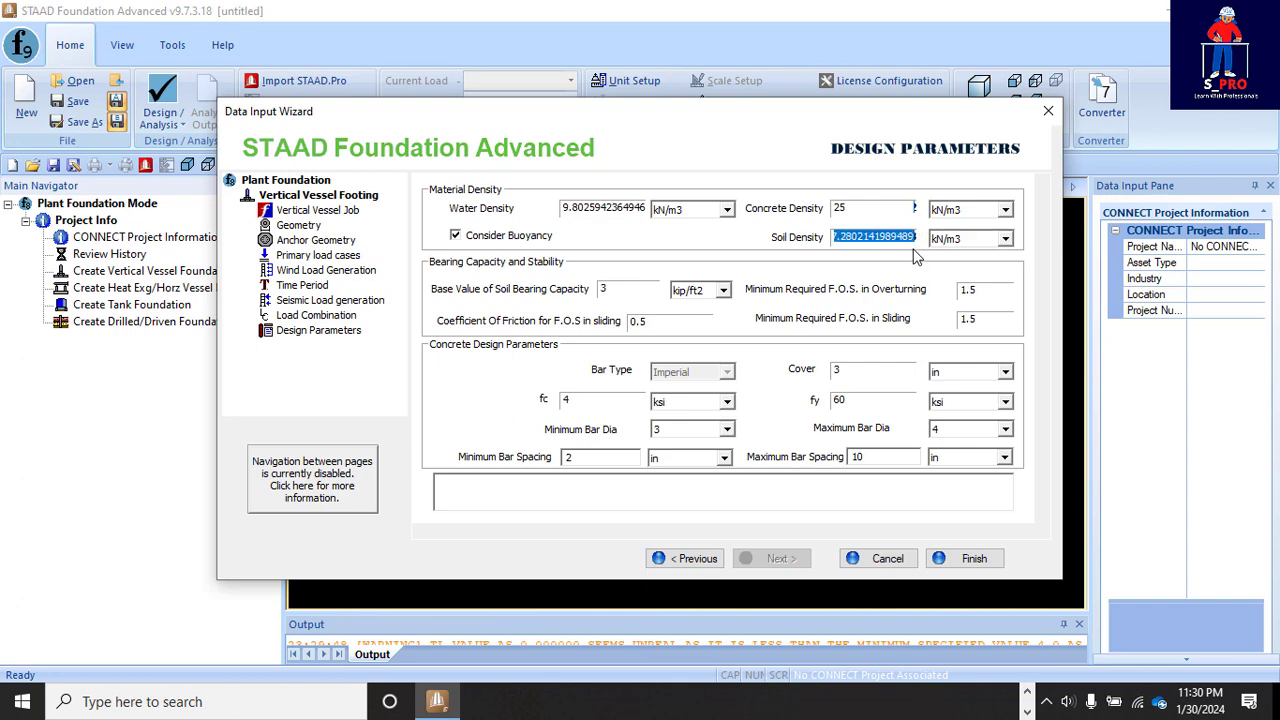
pyautogui.write('18')
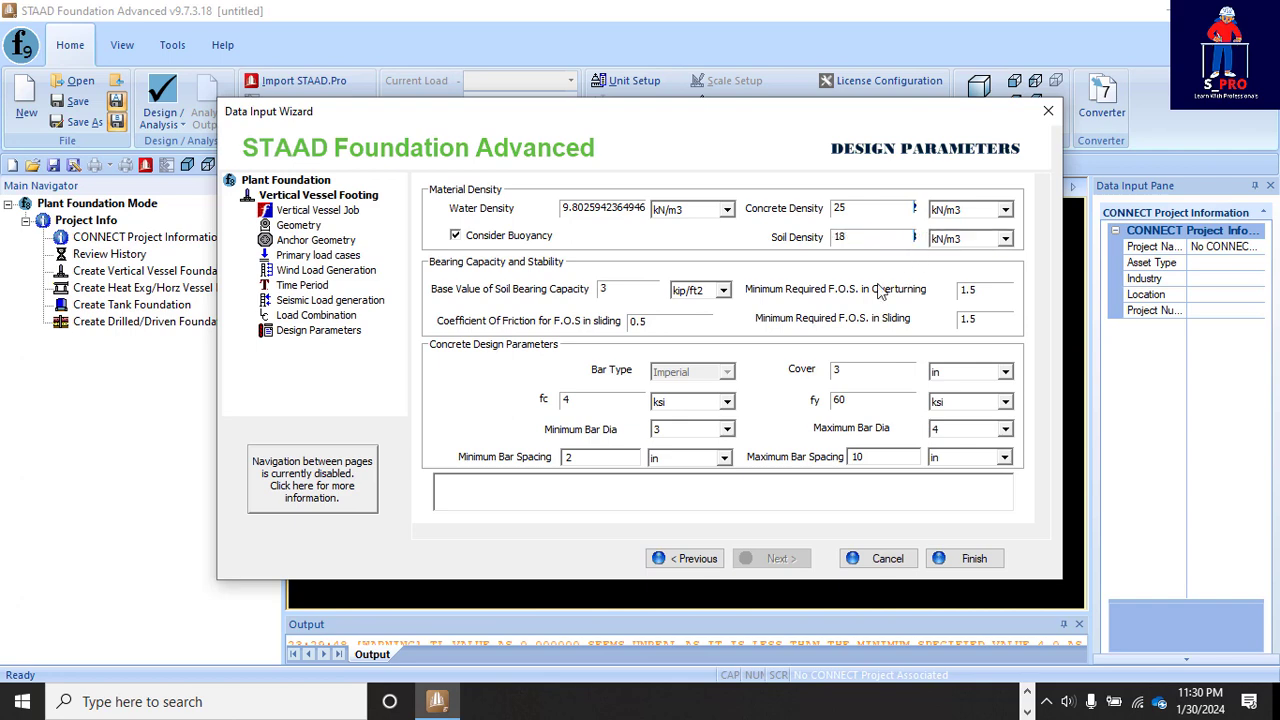
pyautogui.doubleClick(846, 210)
# Set the base value of soil bearing capacity to 100 kN/m2
pyautogui.click(722, 290)
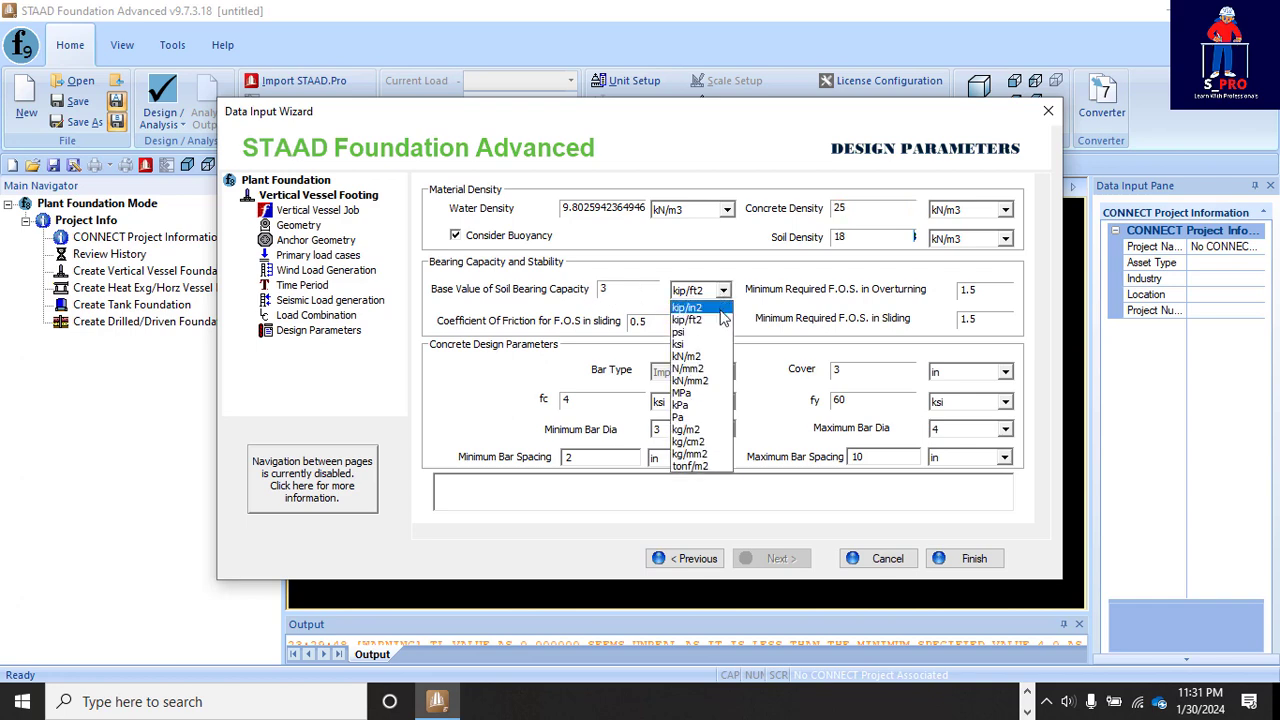
pyautogui.click(695, 394)
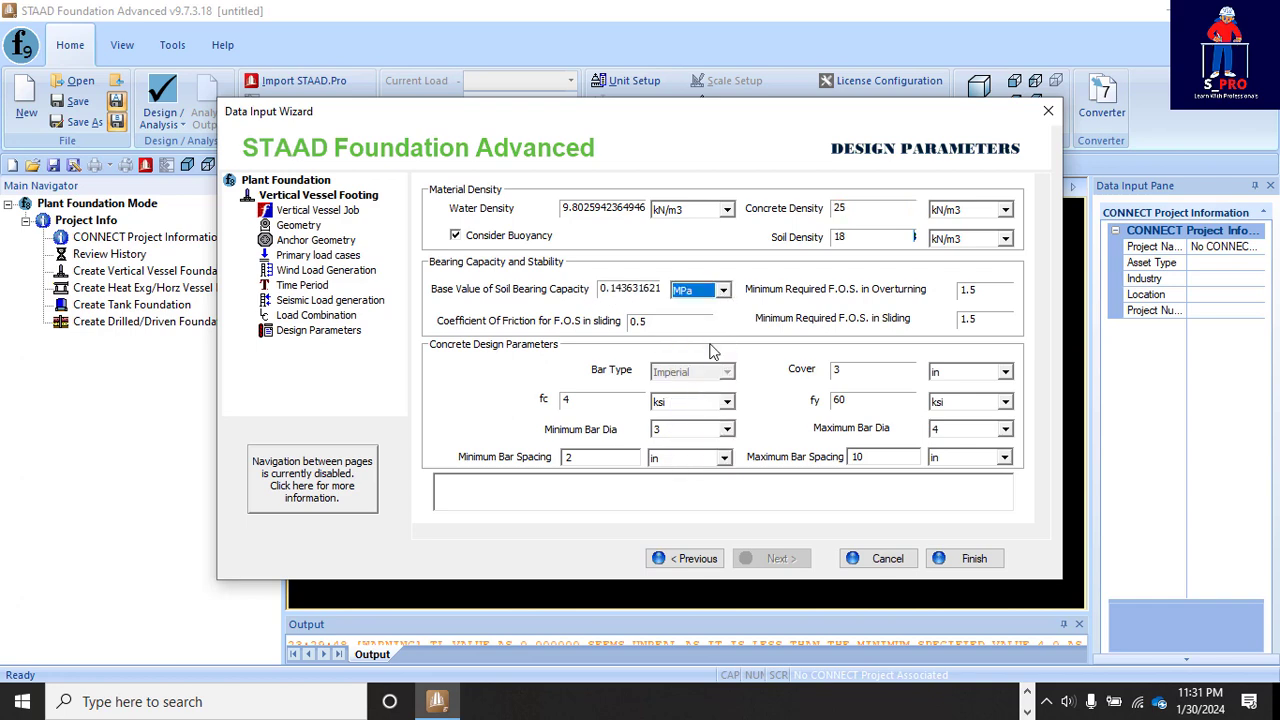
pyautogui.click(722, 290)
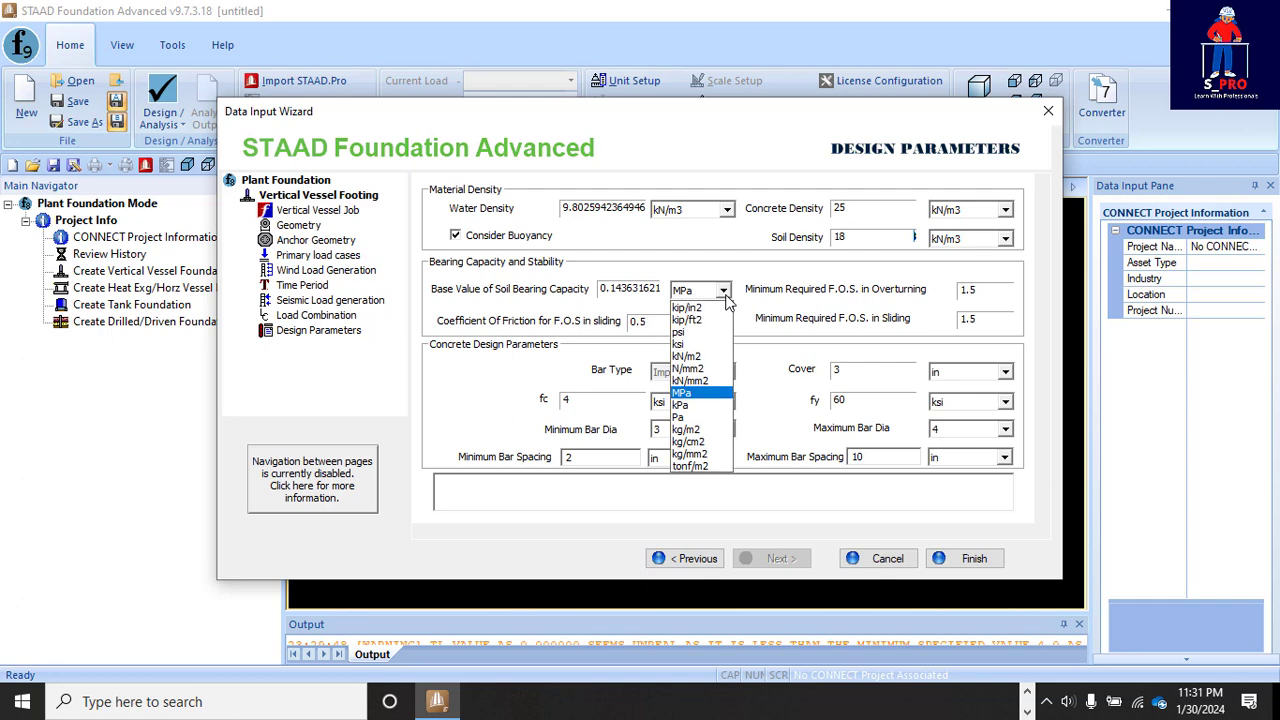
pyautogui.click(697, 358)
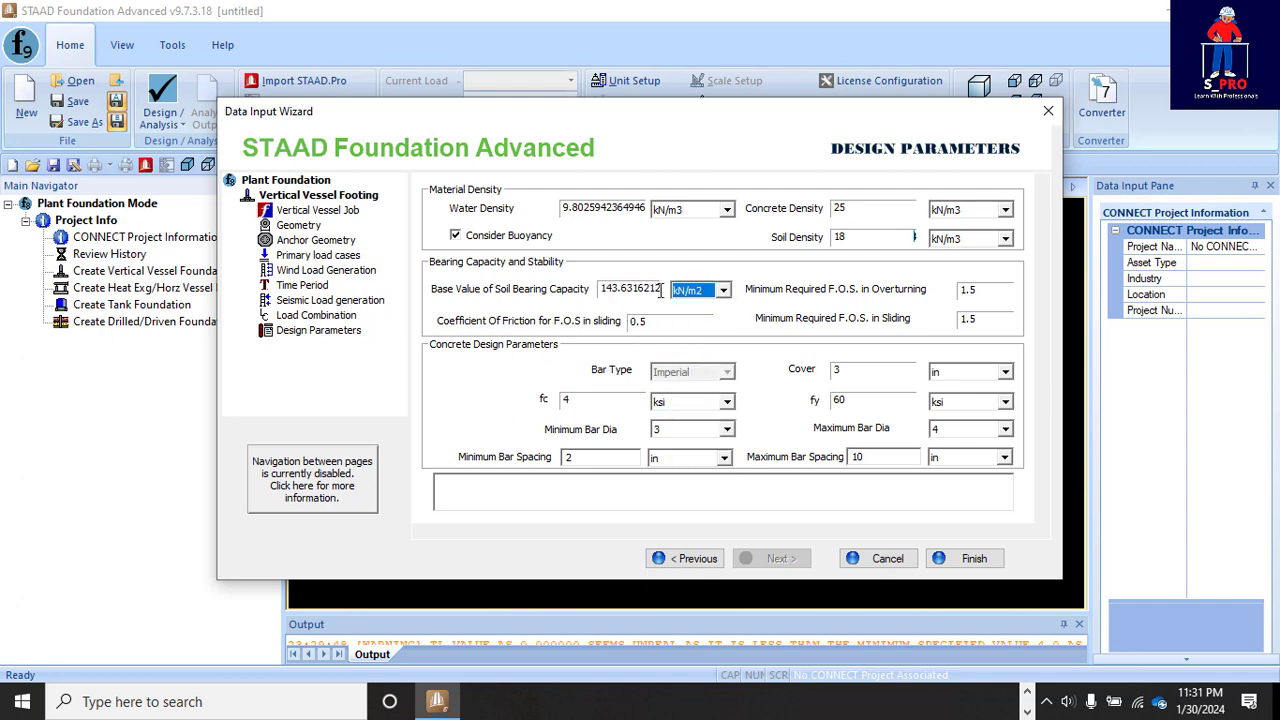
pyautogui.moveTo(603, 288); pyautogui.dragTo(668, 290)
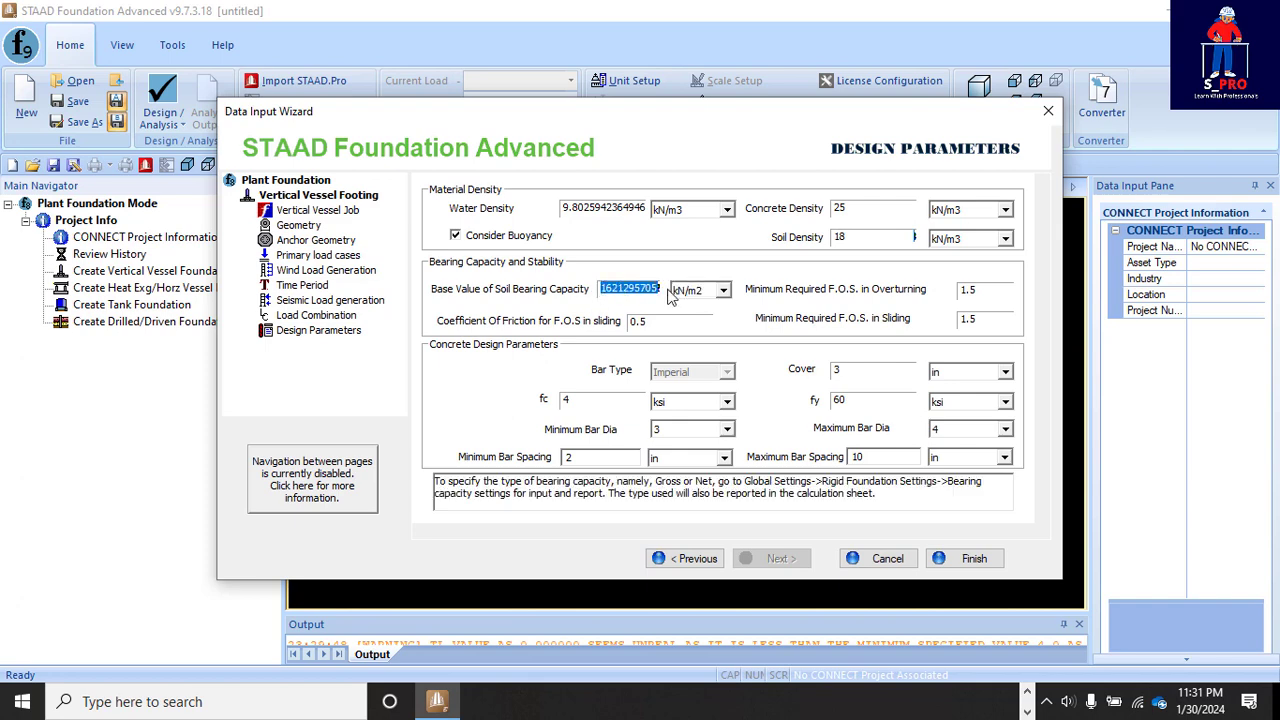
pyautogui.write('10')
pyautogui.press('BackSpace')
pyautogui.click(648, 321)
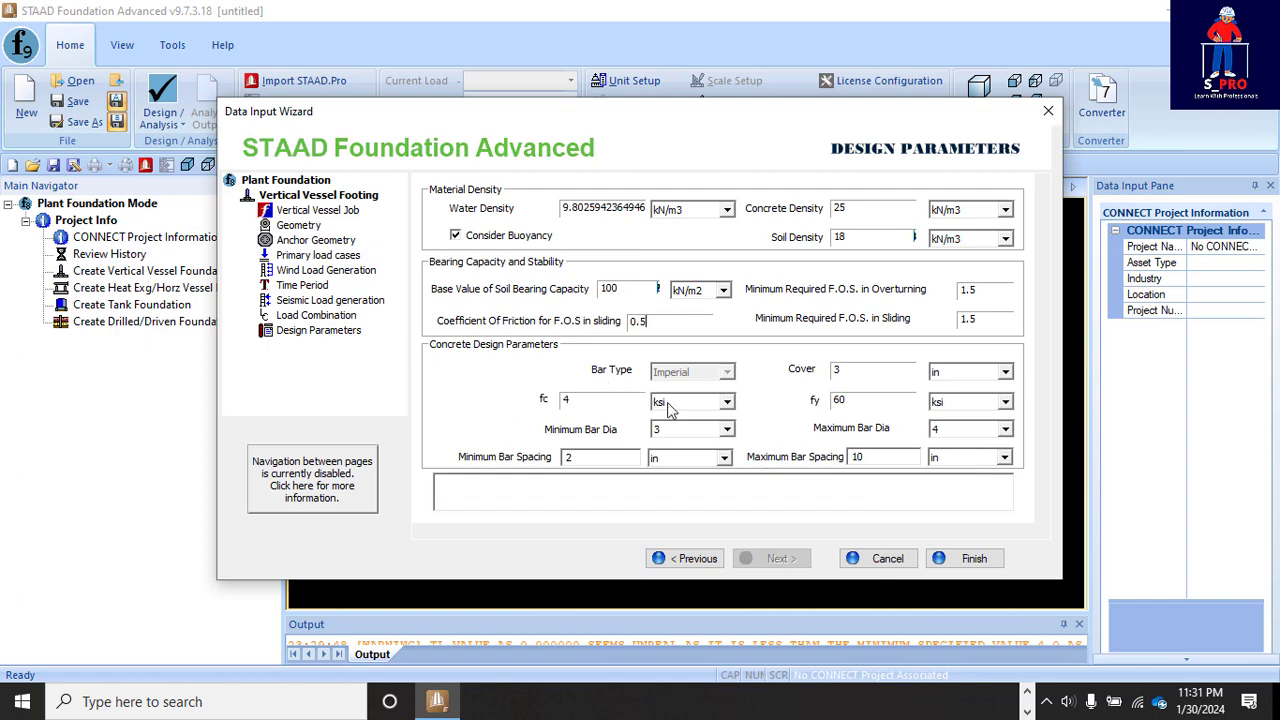
# Set the concrete strength fc to 25 N/mm2
pyautogui.click(727, 403)
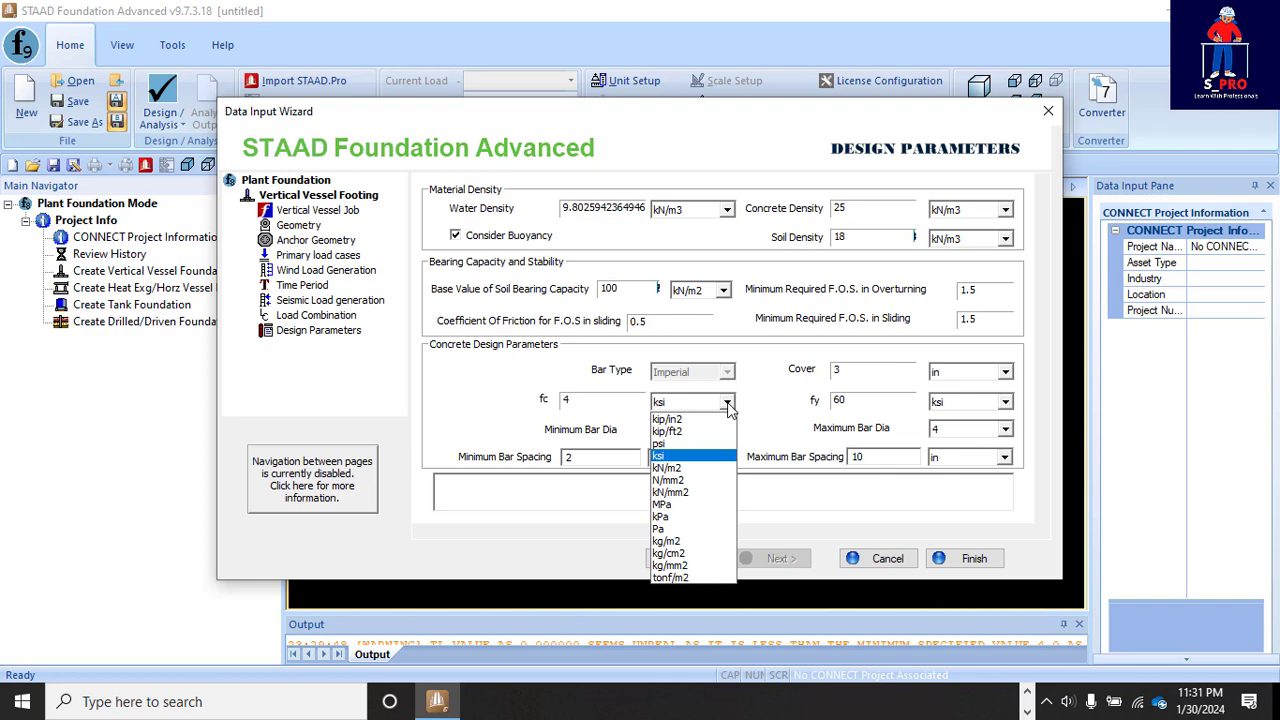
pyautogui.click(704, 482)
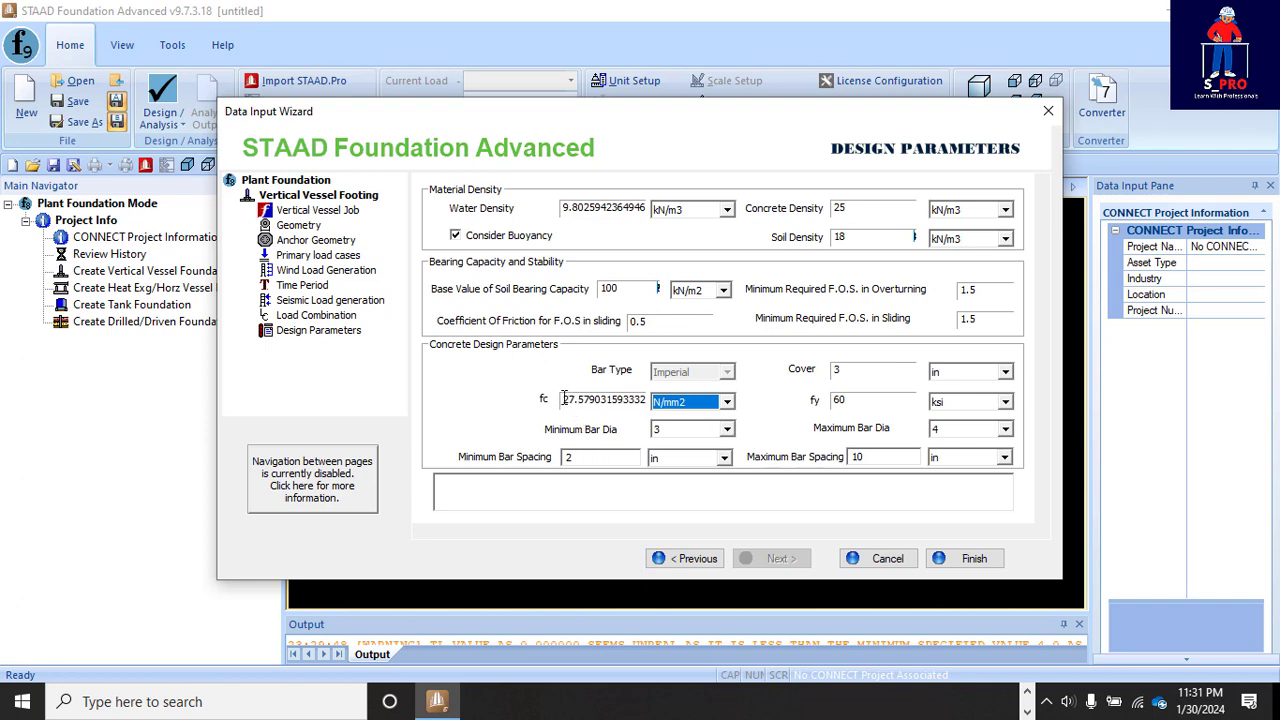
pyautogui.moveTo(564, 399); pyautogui.dragTo(648, 408)
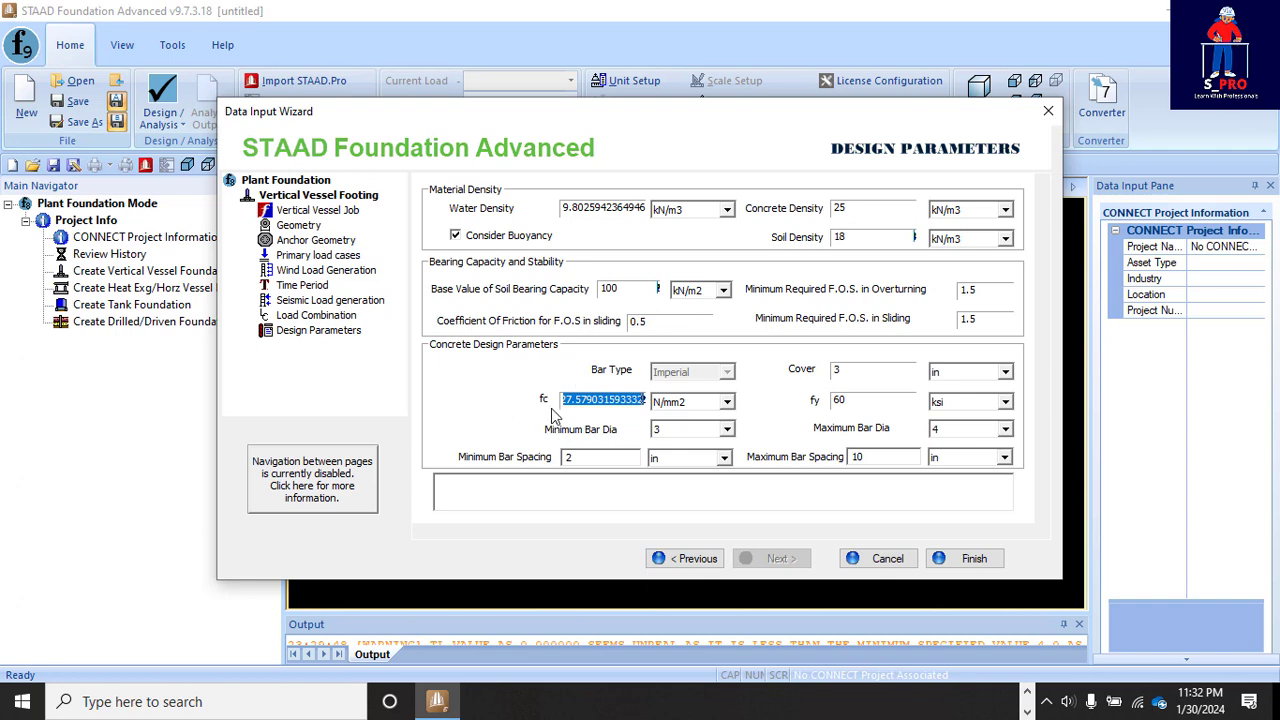
pyautogui.write('25')
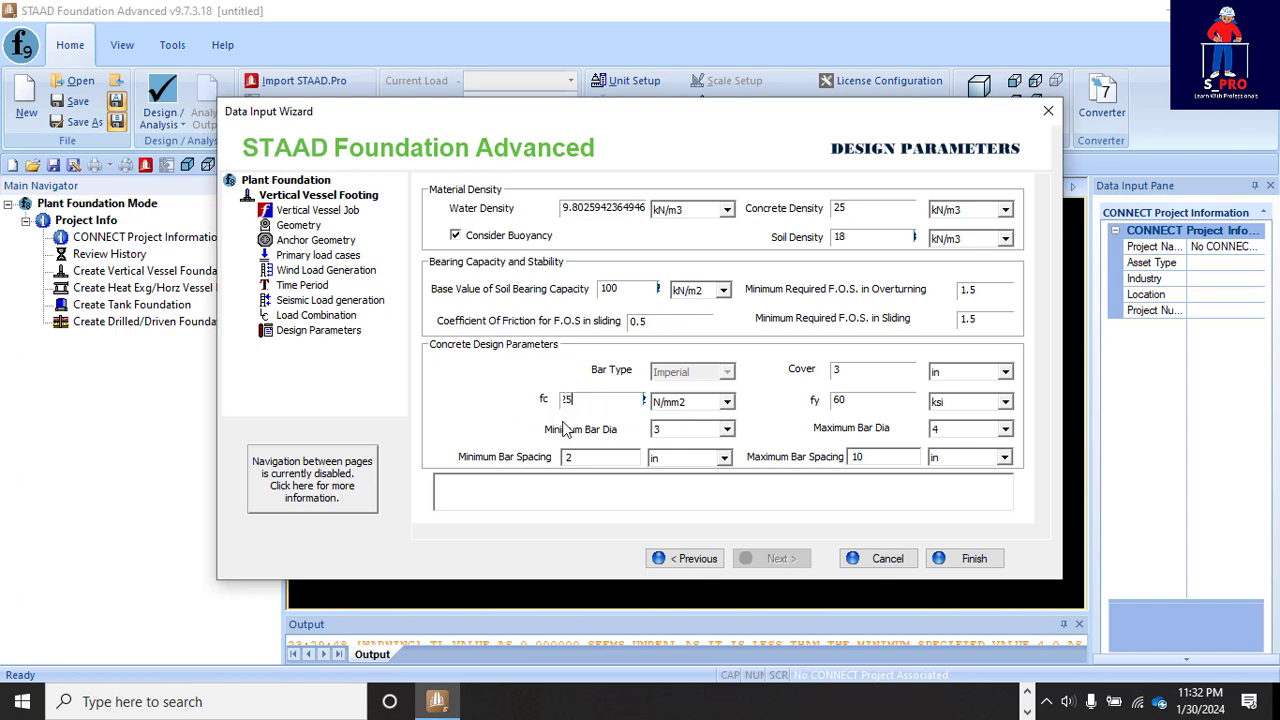
# Set the minimum bar diameter to 10 and the minimum bar spacing to 50 mm
pyautogui.click(722, 438)
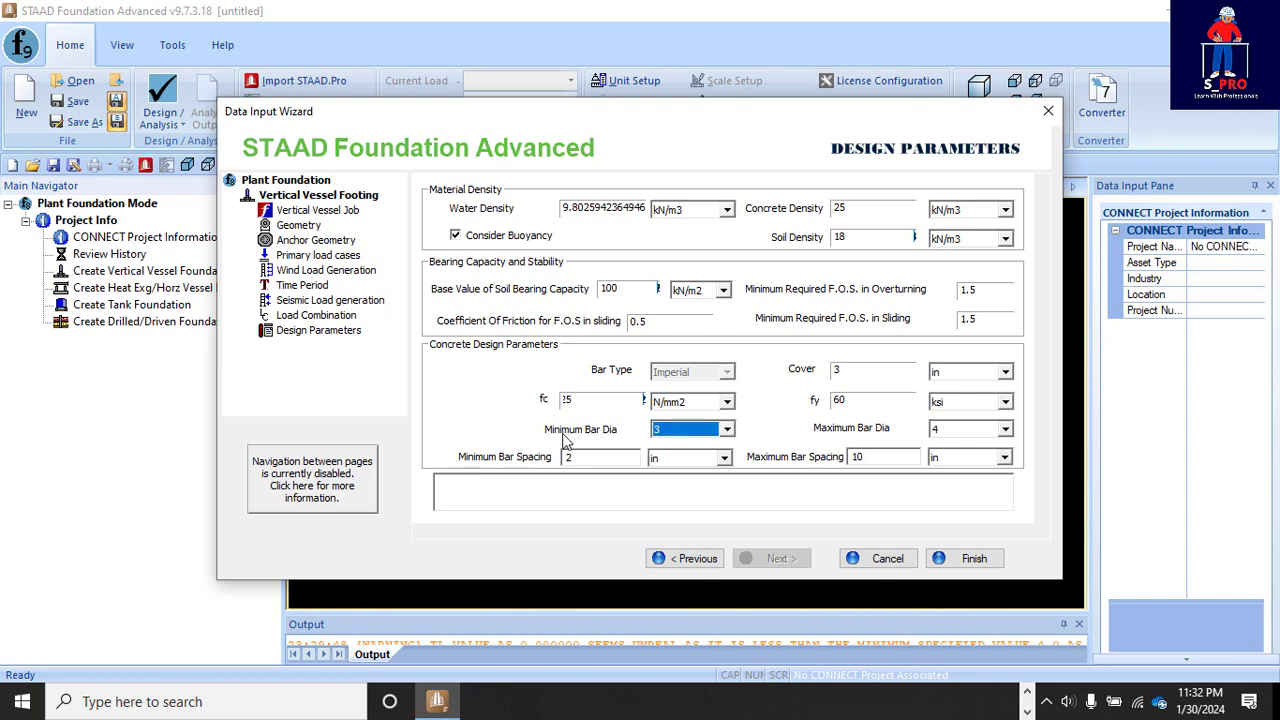
pyautogui.click(725, 429)
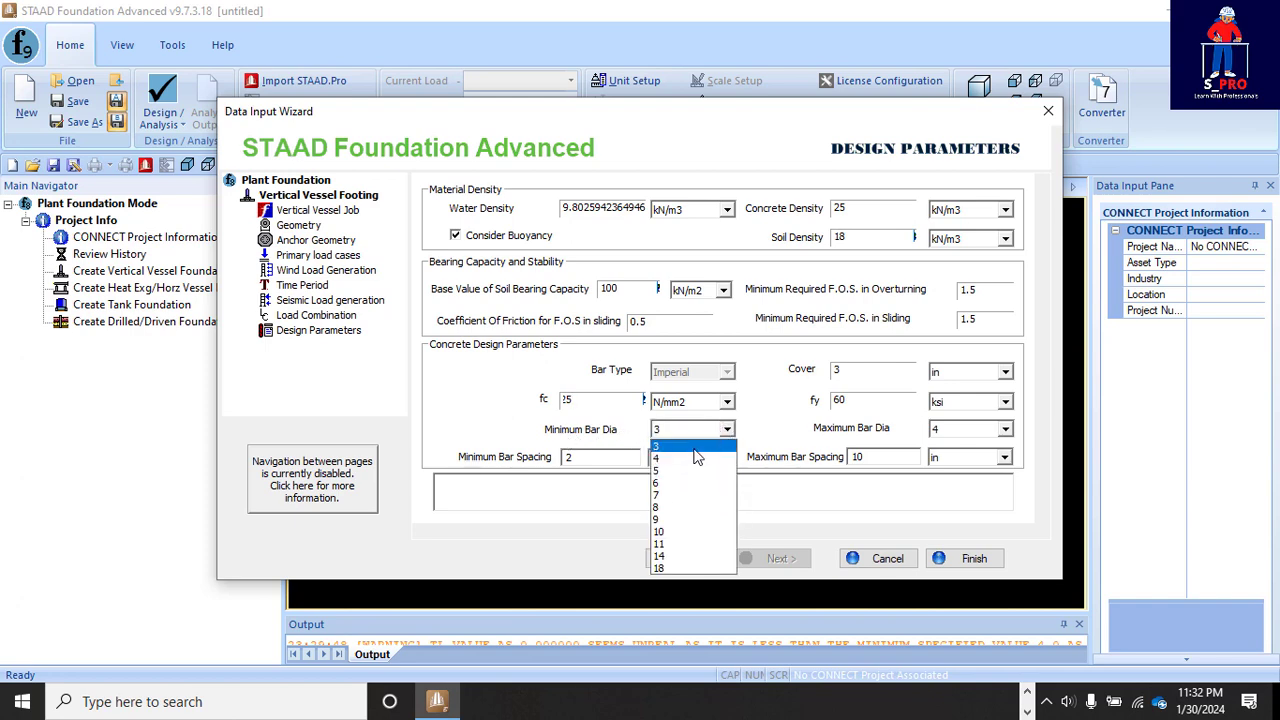
pyautogui.click(663, 532)
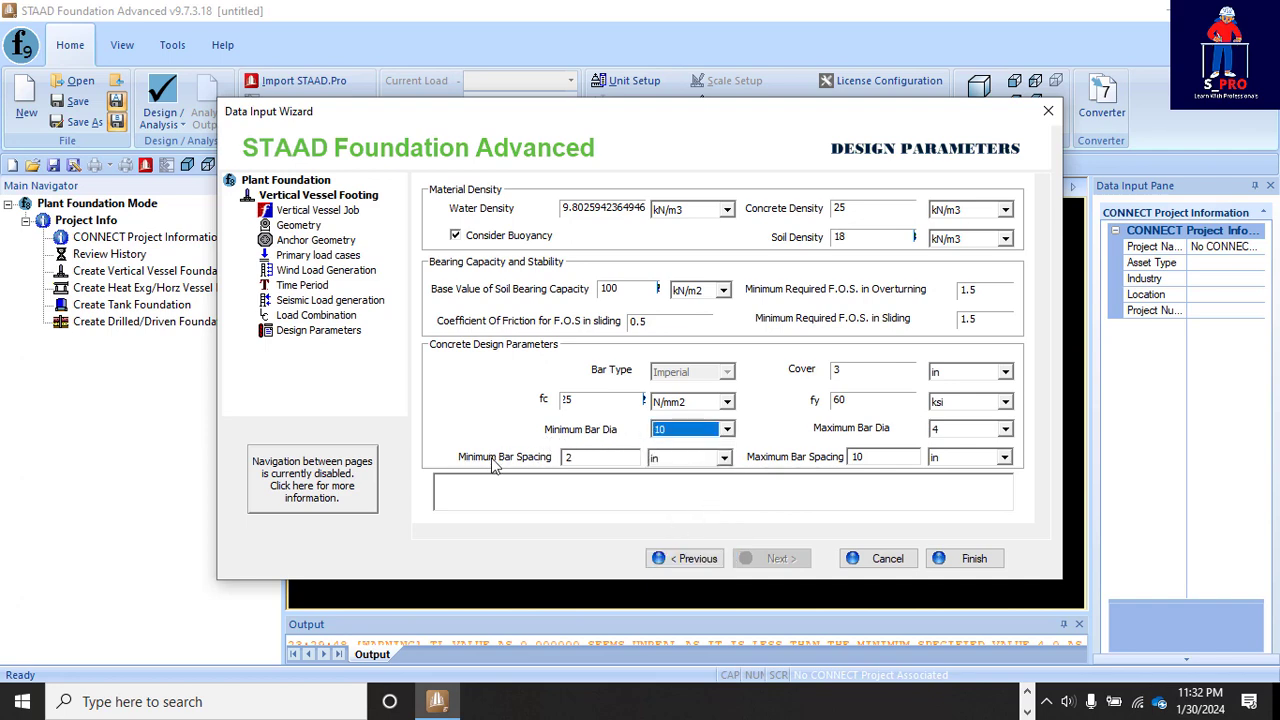
pyautogui.click(724, 457)
pyautogui.click(670, 512)
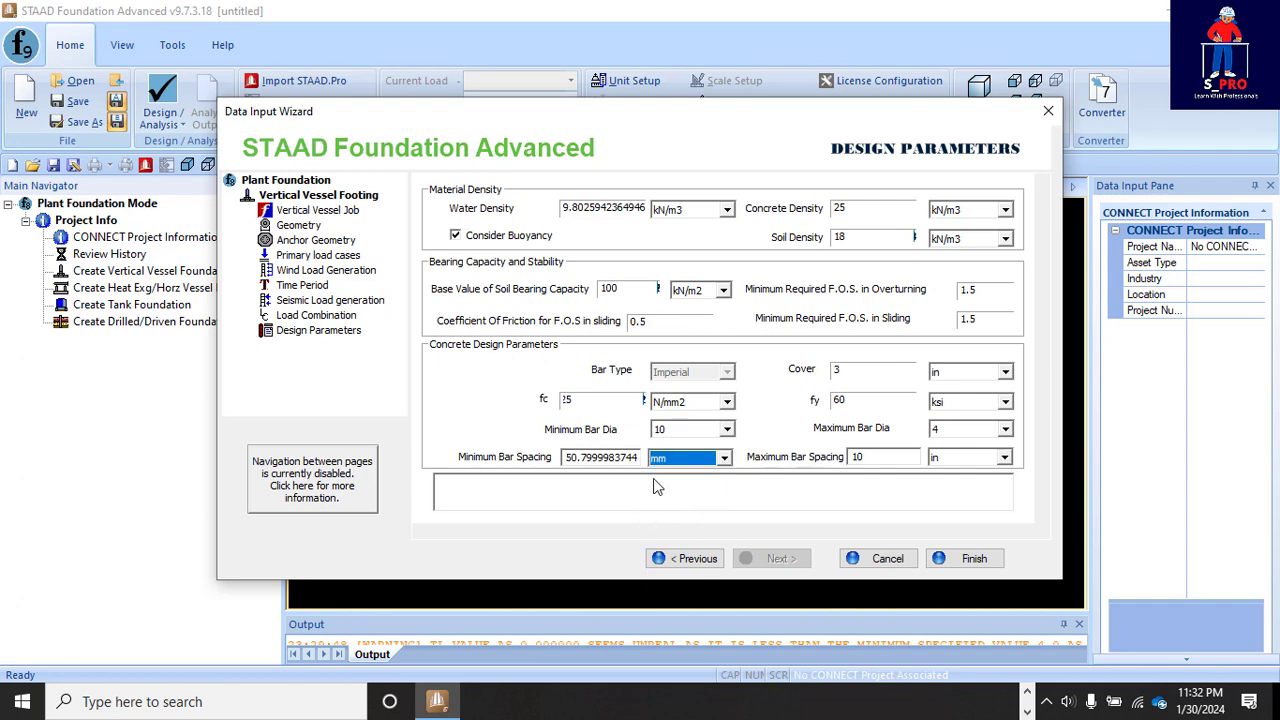
pyautogui.moveTo(640, 457); pyautogui.dragTo(541, 457)
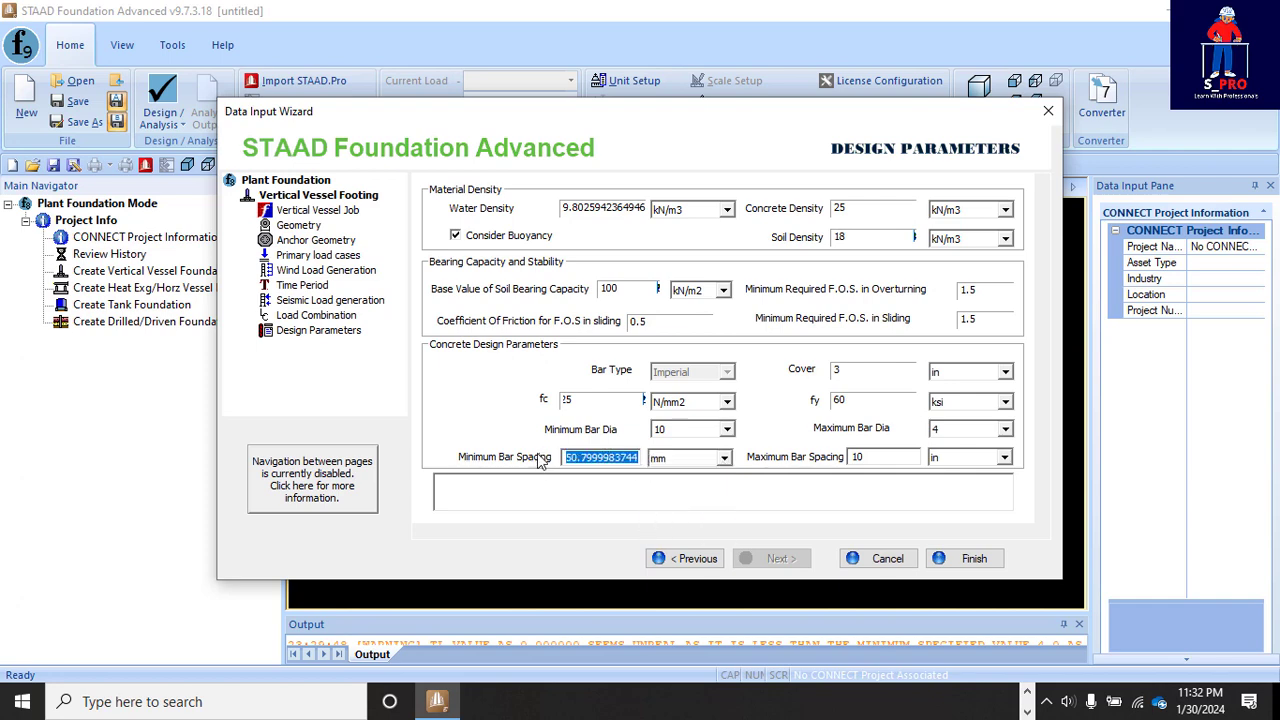
pyautogui.write('50')
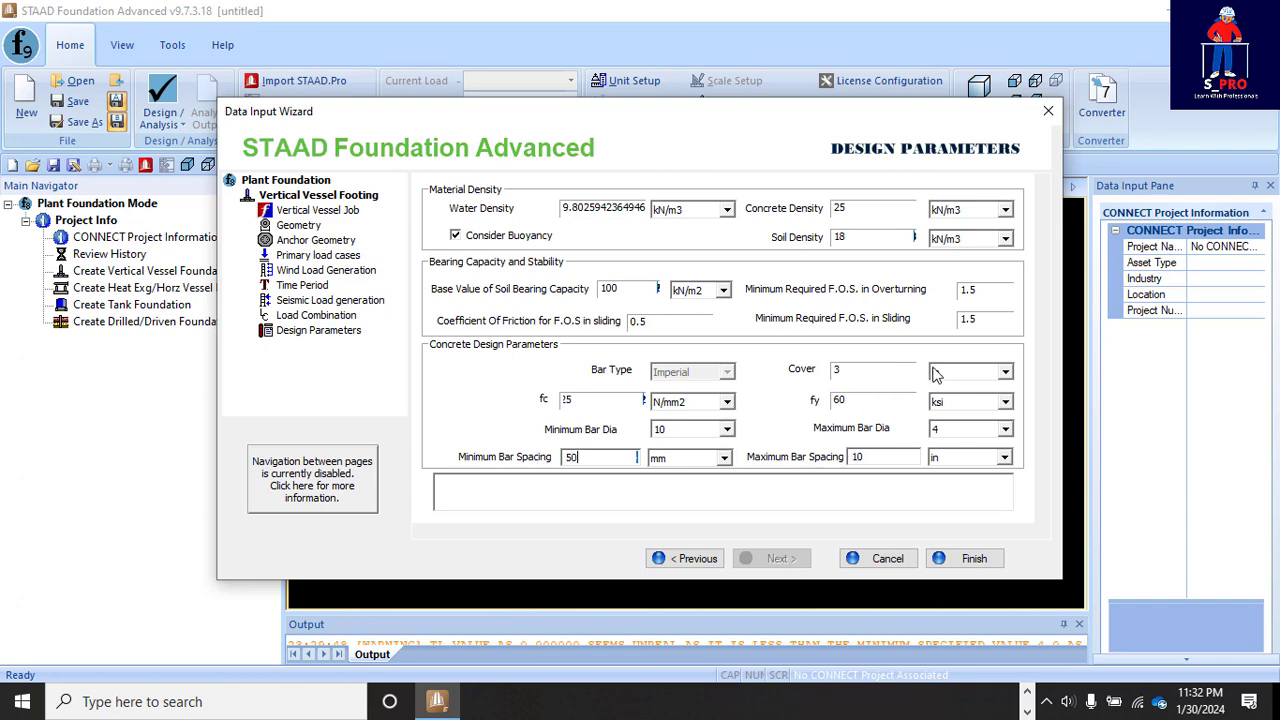
# Set the concrete cover to 50 mm
pyautogui.click(1004, 373)
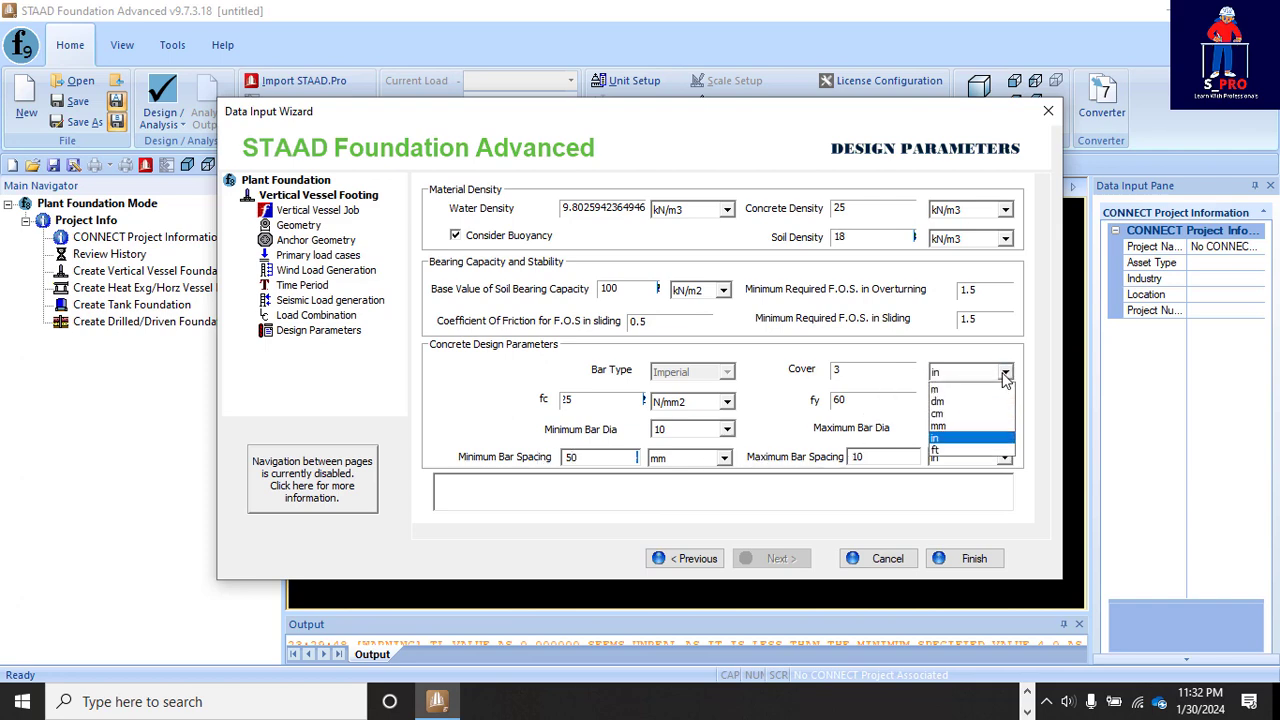
pyautogui.click(946, 426)
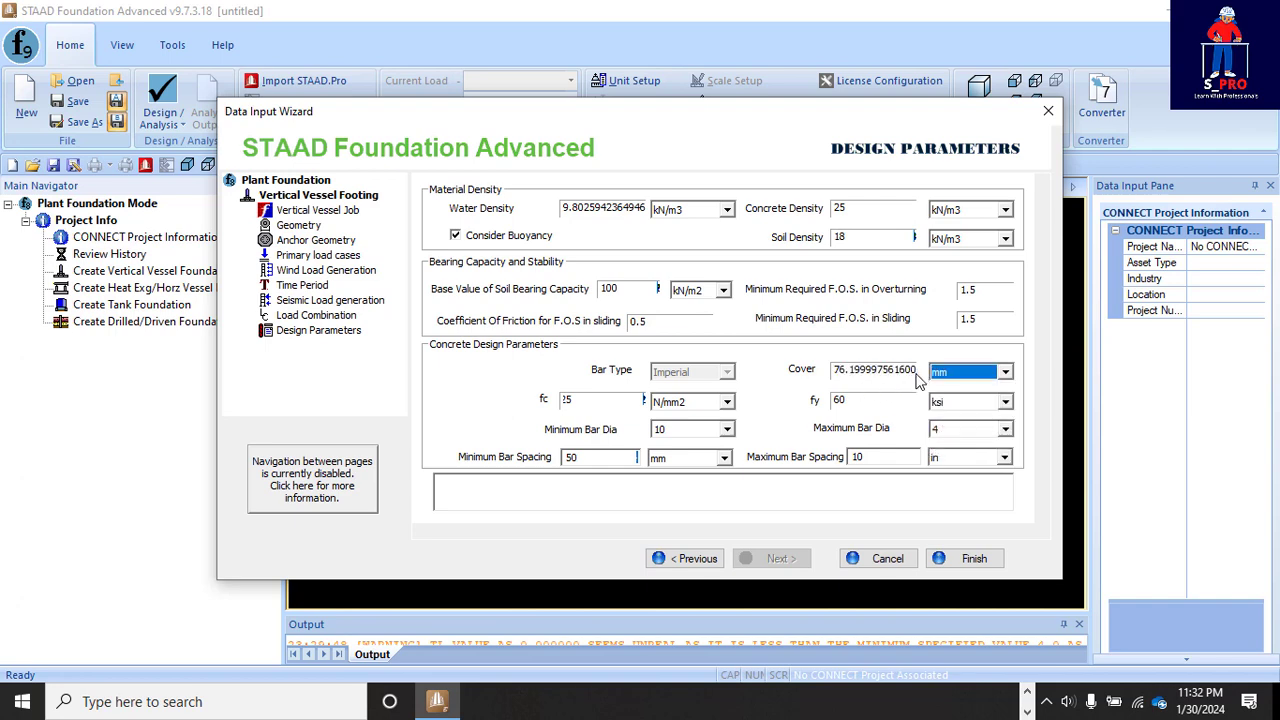
pyautogui.moveTo(916, 372); pyautogui.dragTo(828, 384)
pyautogui.click(841, 370)
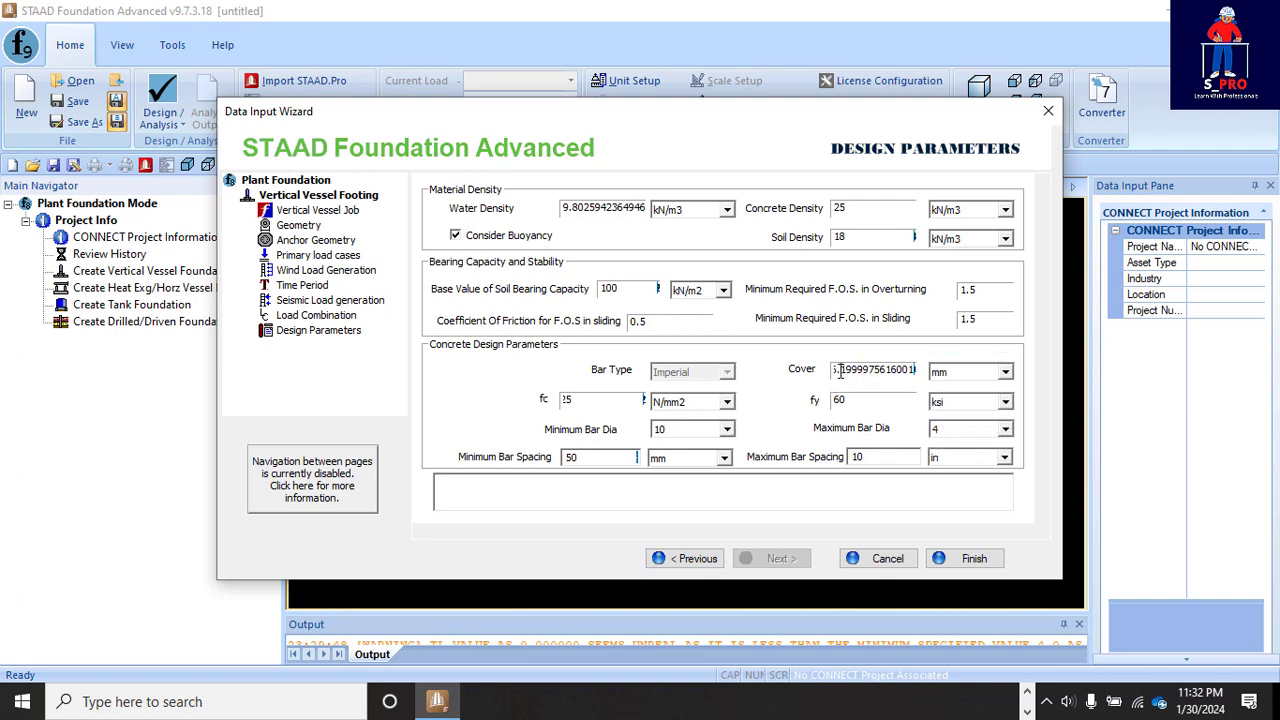
pyautogui.moveTo(913, 372); pyautogui.dragTo(795, 376)
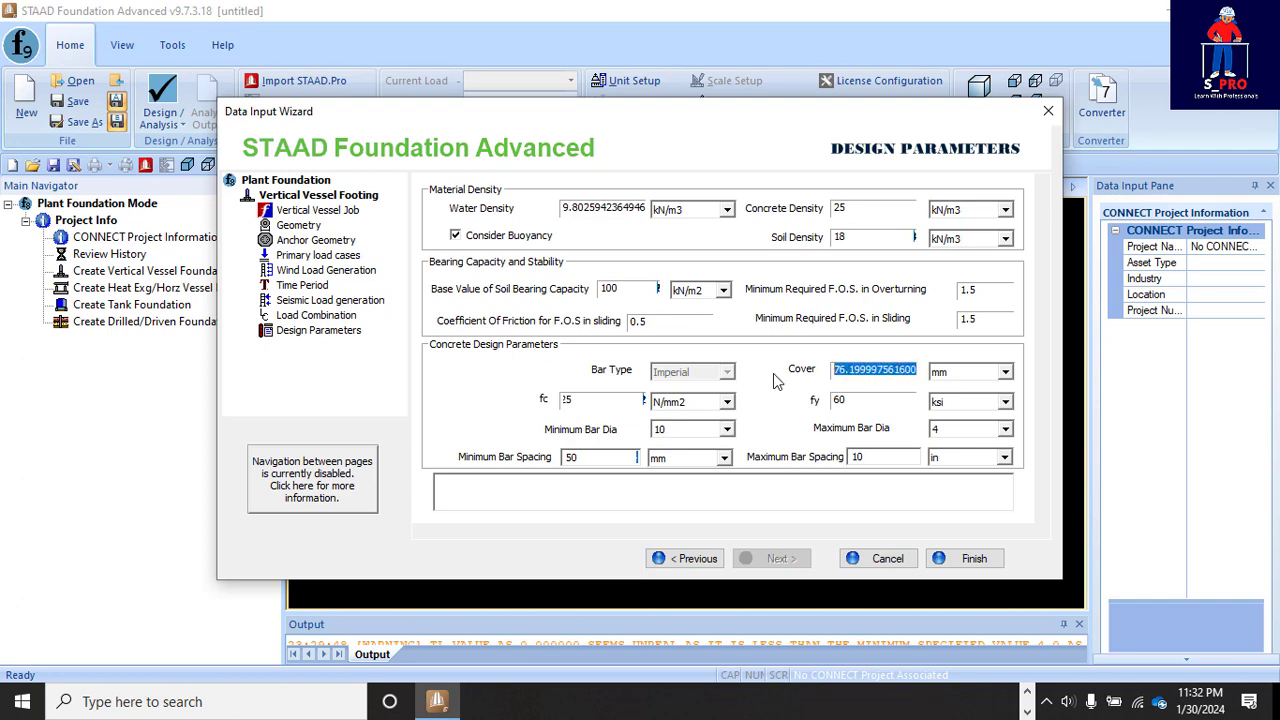
pyautogui.write('50')
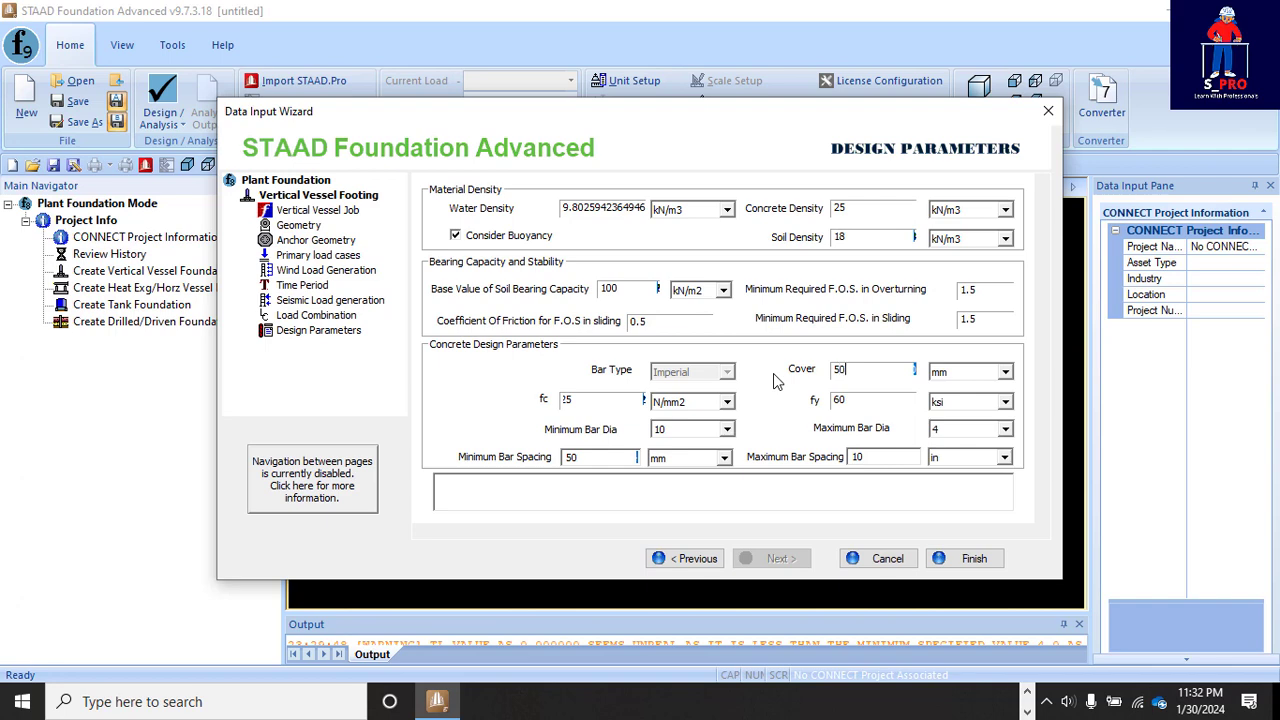
# Set the reinforcement yield strength fy to 410 N/mm2
pyautogui.click(1005, 402)
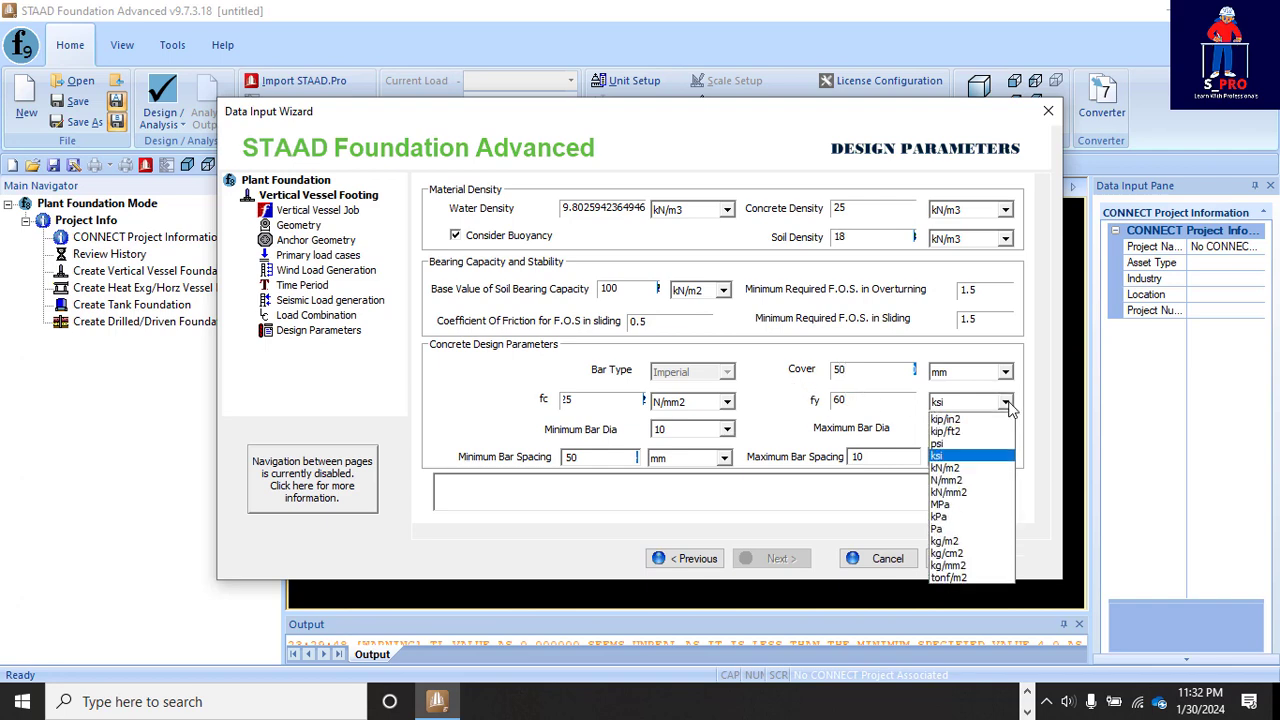
pyautogui.click(948, 480)
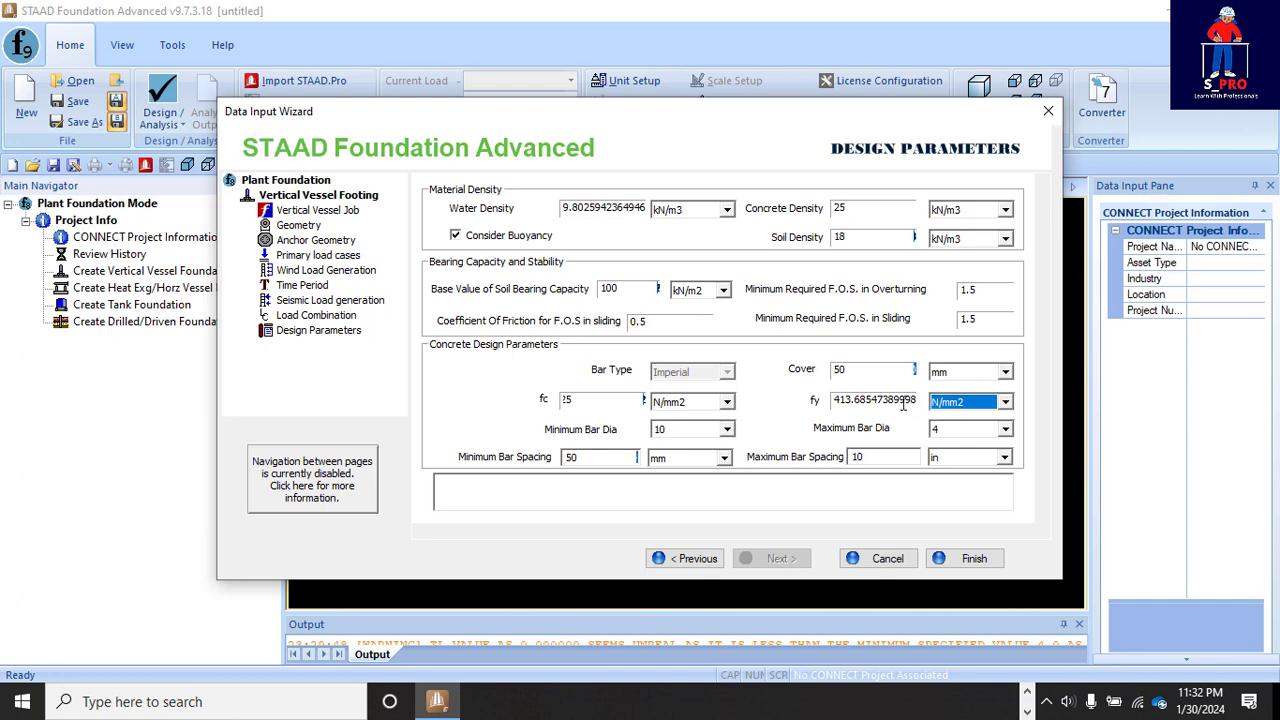
pyautogui.moveTo(843, 401); pyautogui.dragTo(926, 401)
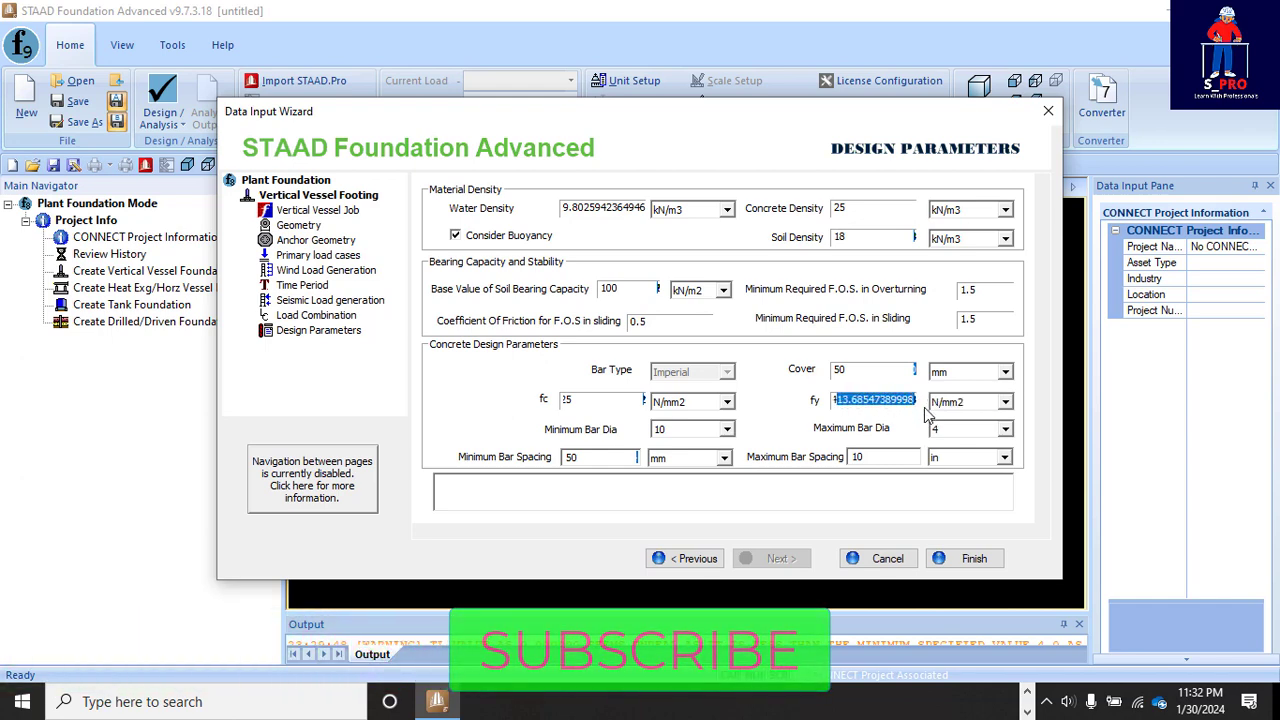
pyautogui.write('10')
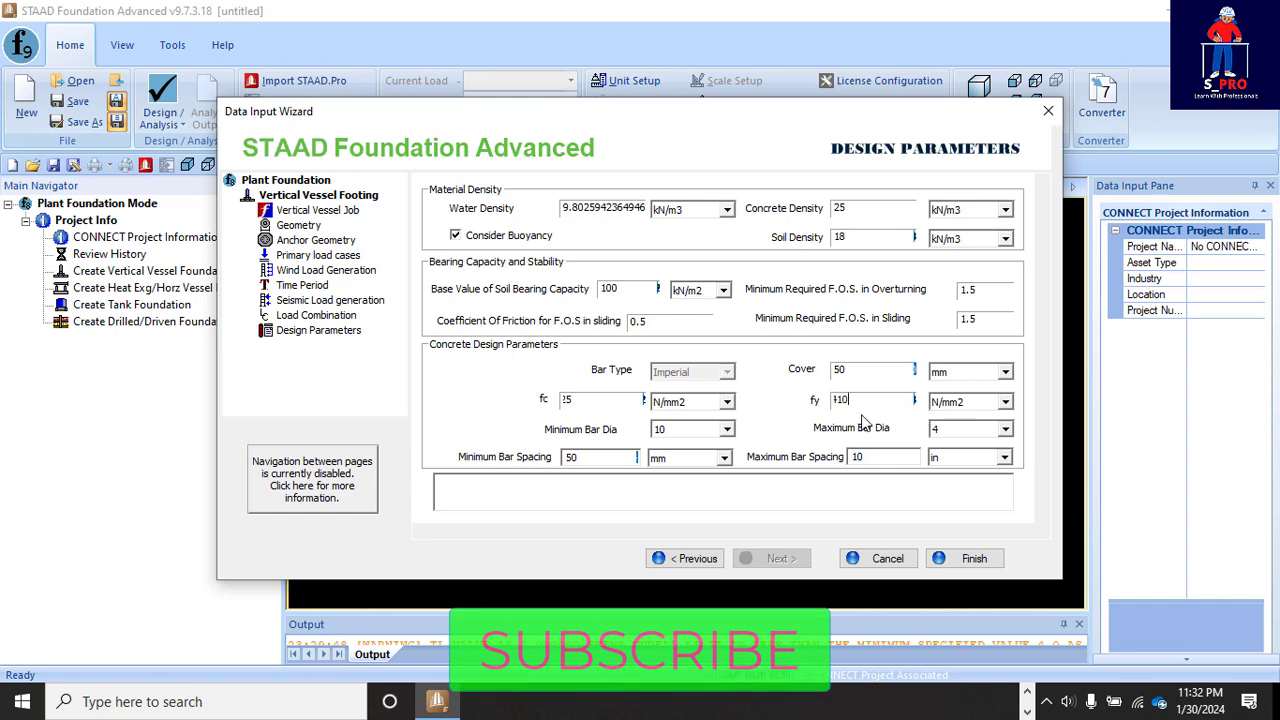
# Switch the maximum bar spacing unit to mm
pyautogui.click(1005, 429)
pyautogui.click(1000, 458)
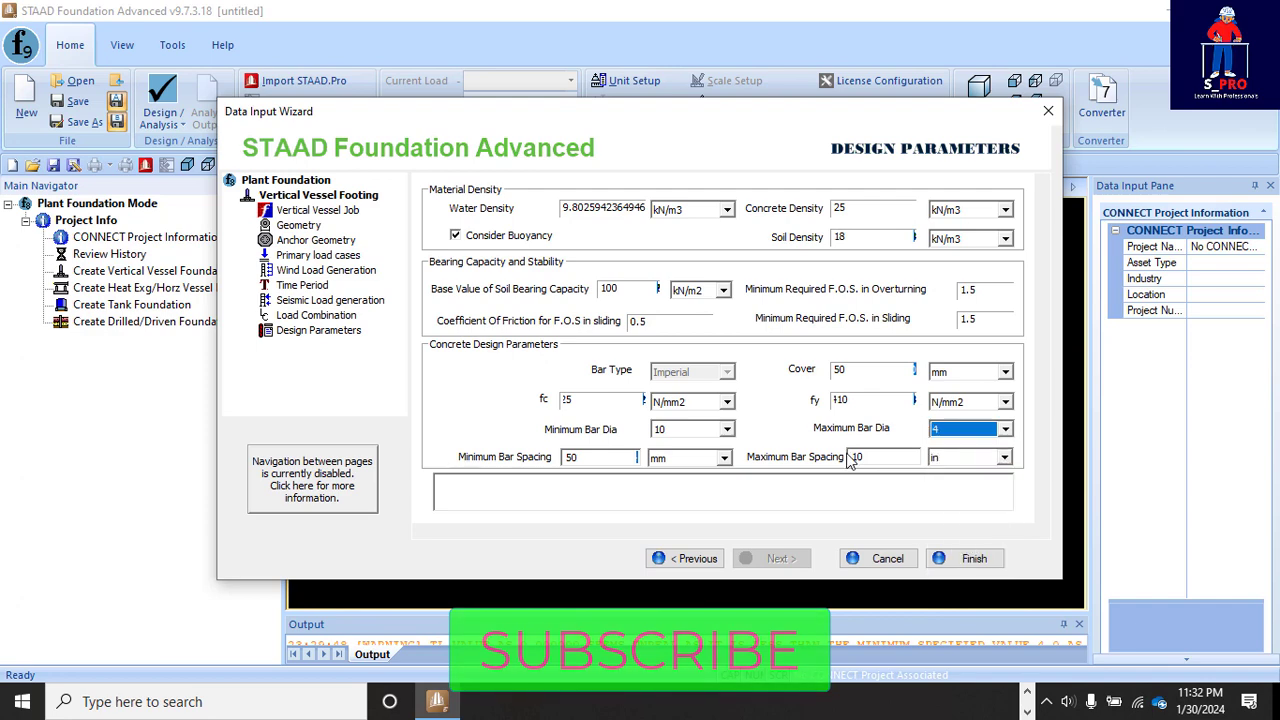
pyautogui.click(1005, 458)
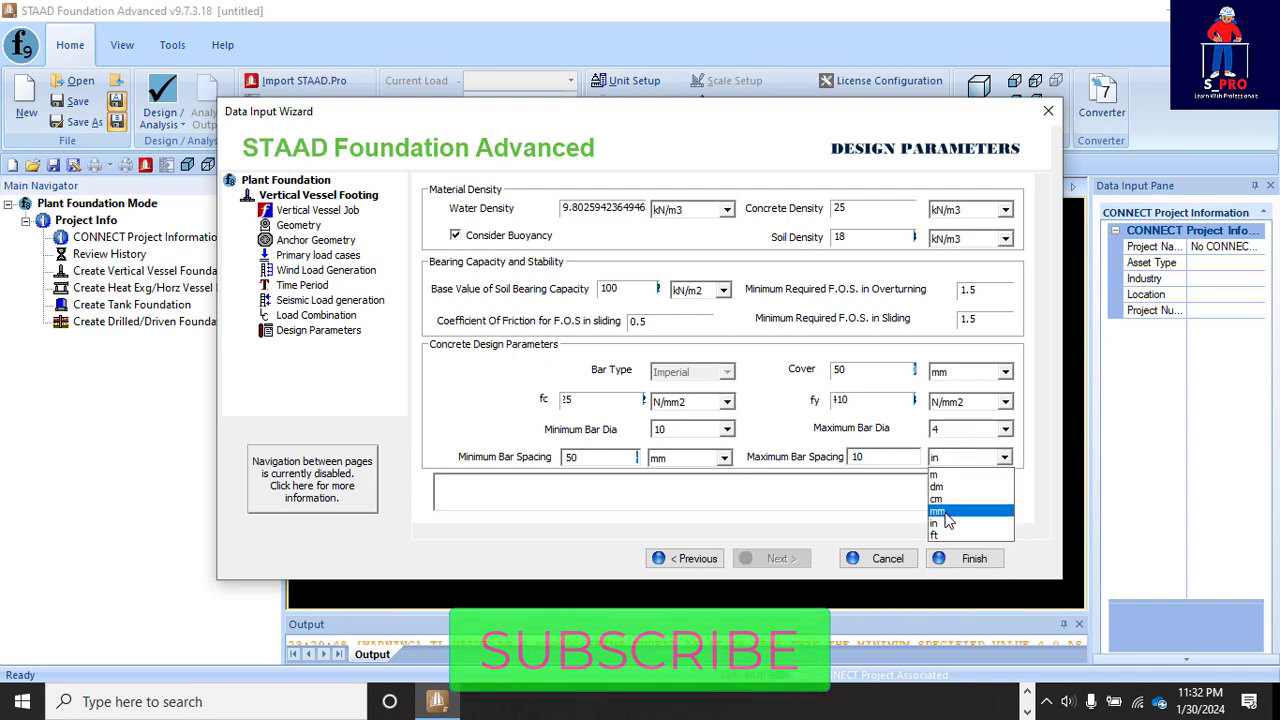
pyautogui.click(1000, 486)
# Set the maximum bar diameter to 18 and finish the data input wizard to create the vessel foundation job
pyautogui.click(1005, 436)
pyautogui.click(1005, 436)
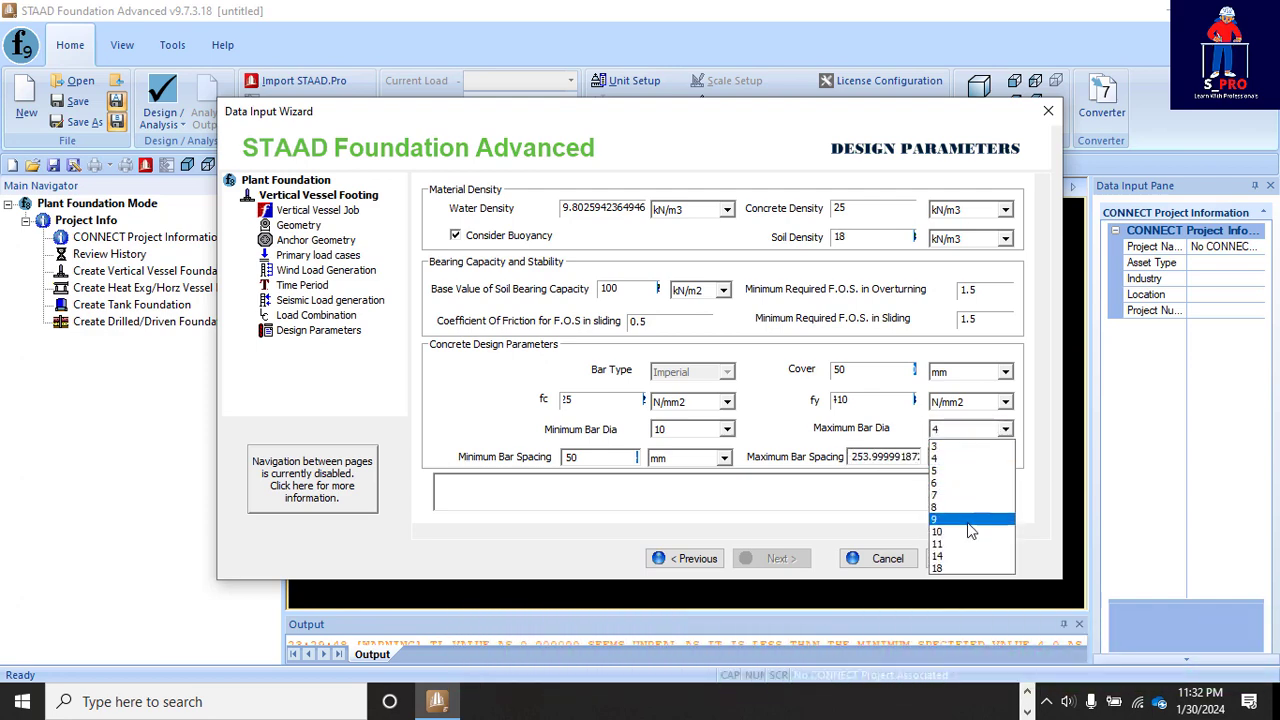
pyautogui.click(958, 568)
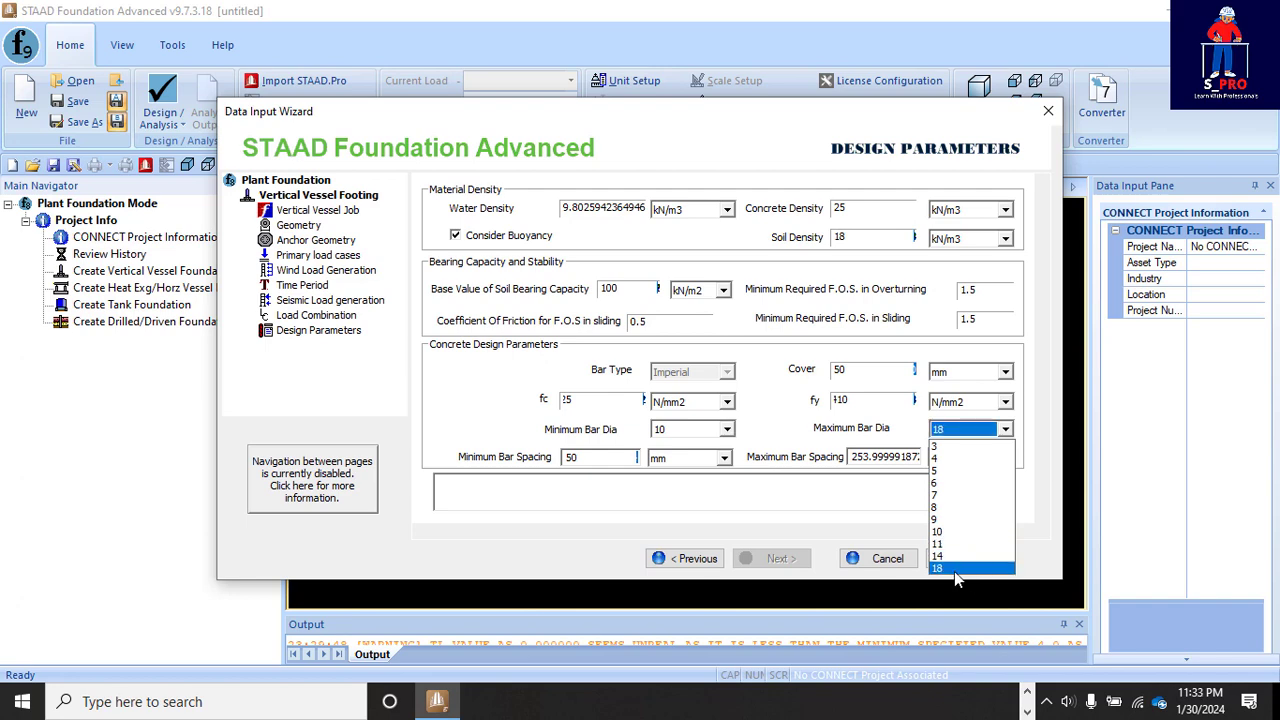
pyautogui.click(948, 568)
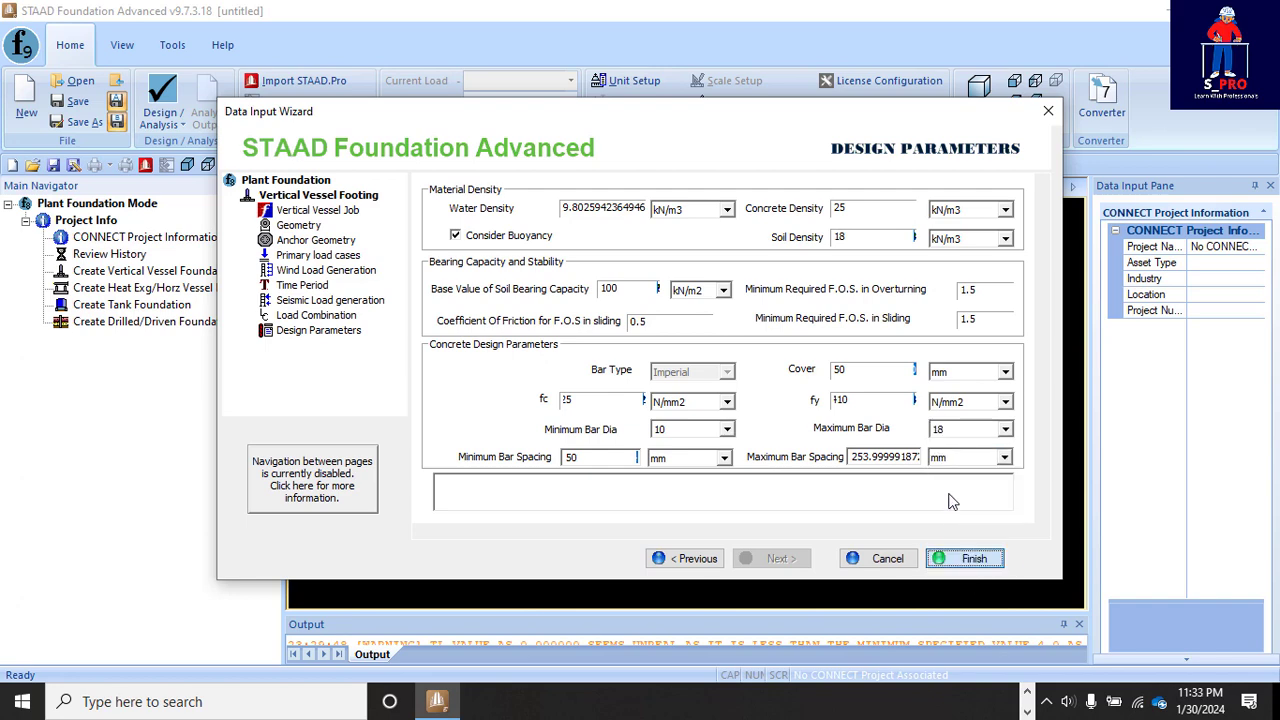
pyautogui.click(1005, 429)
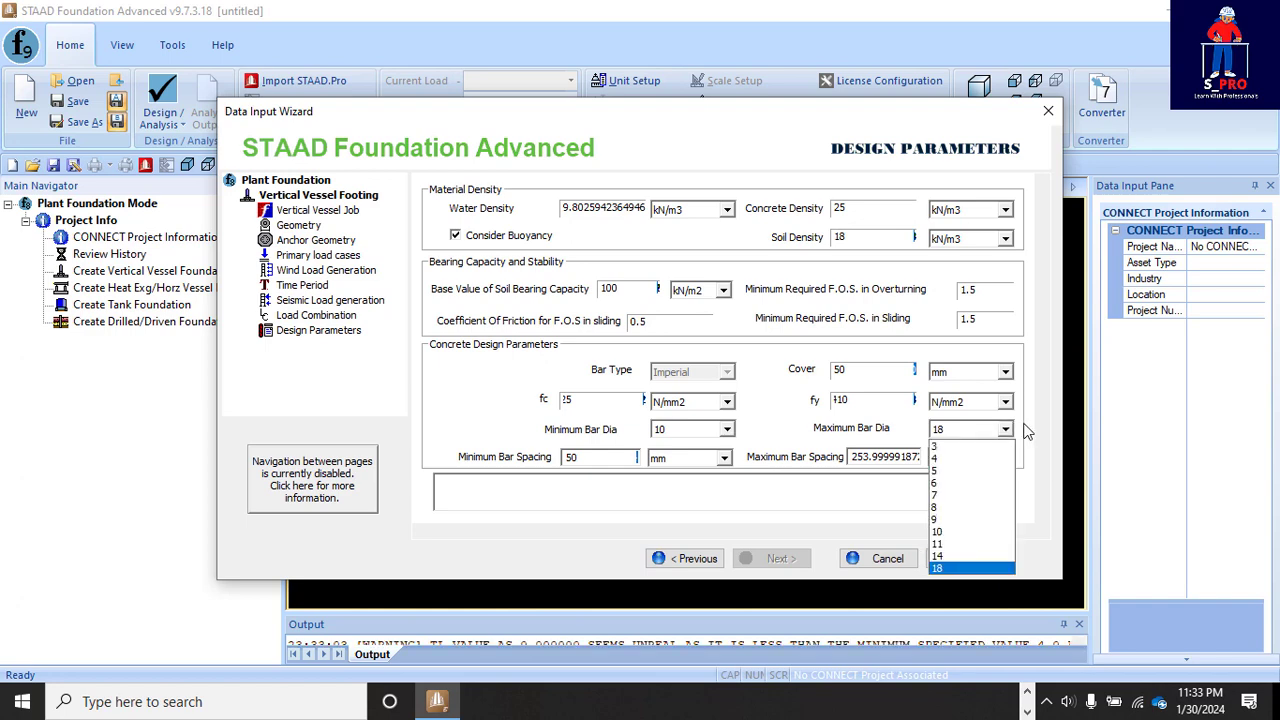
pyautogui.press('Escape')
pyautogui.press('Escape')
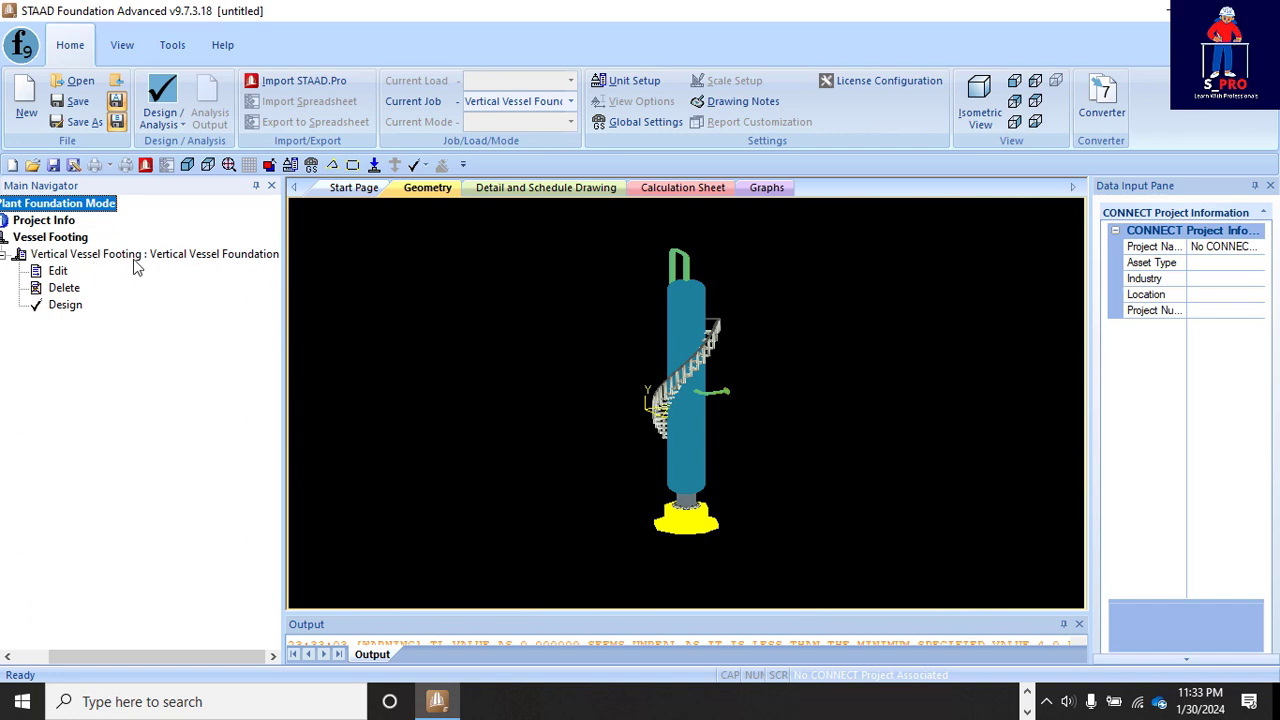
# Reopen the vertical vessel foundation job for editing and go through its input pages to the design parameters
pyautogui.click(66, 305)
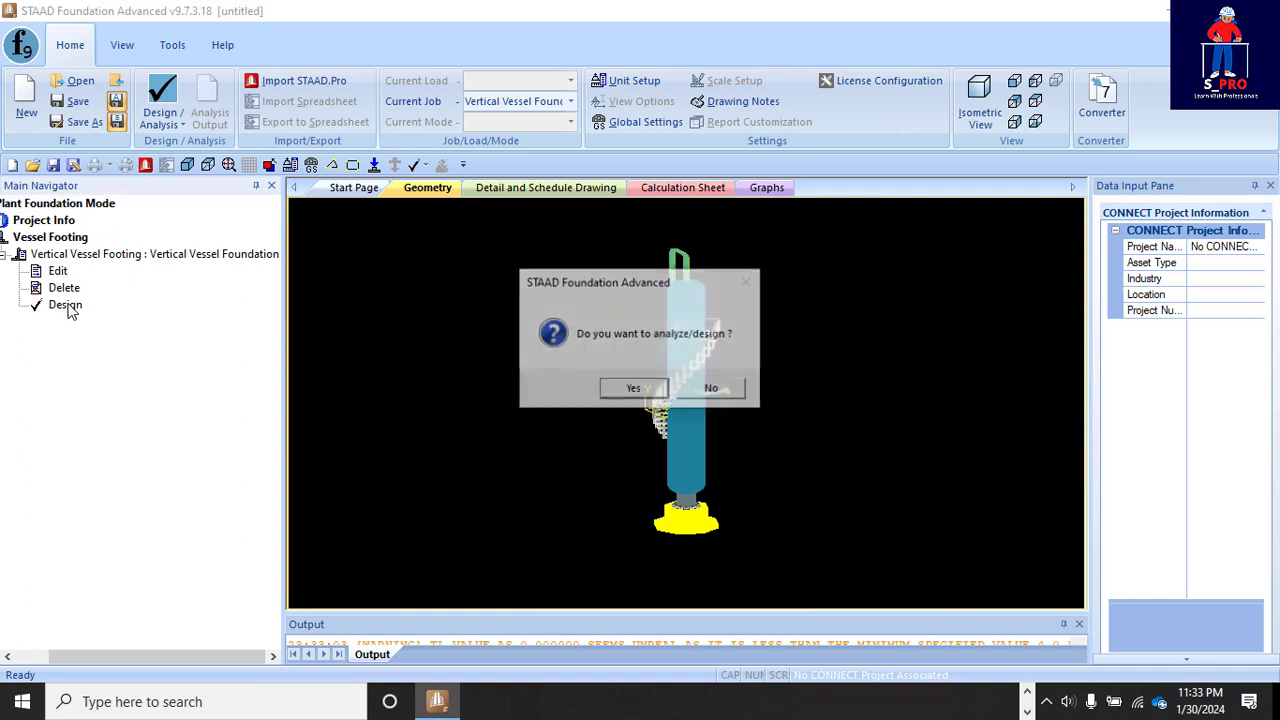
pyautogui.click(712, 389)
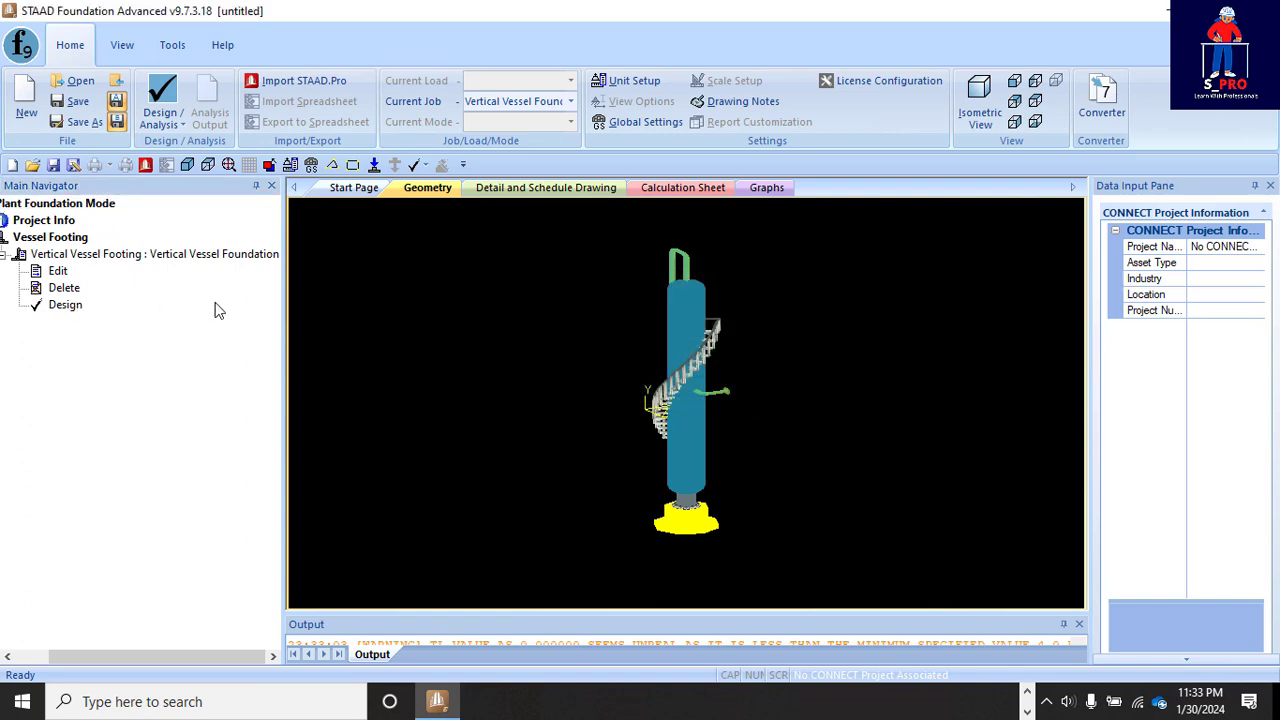
pyautogui.click(62, 273)
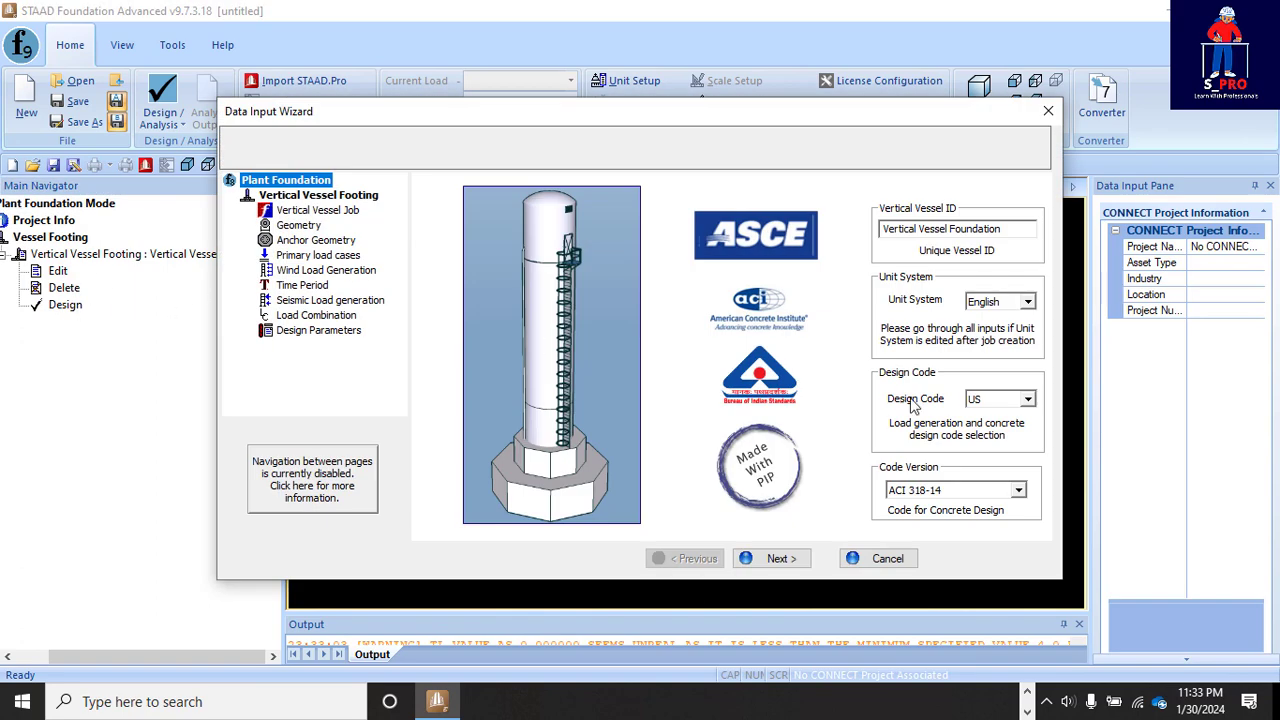
pyautogui.click(779, 559)
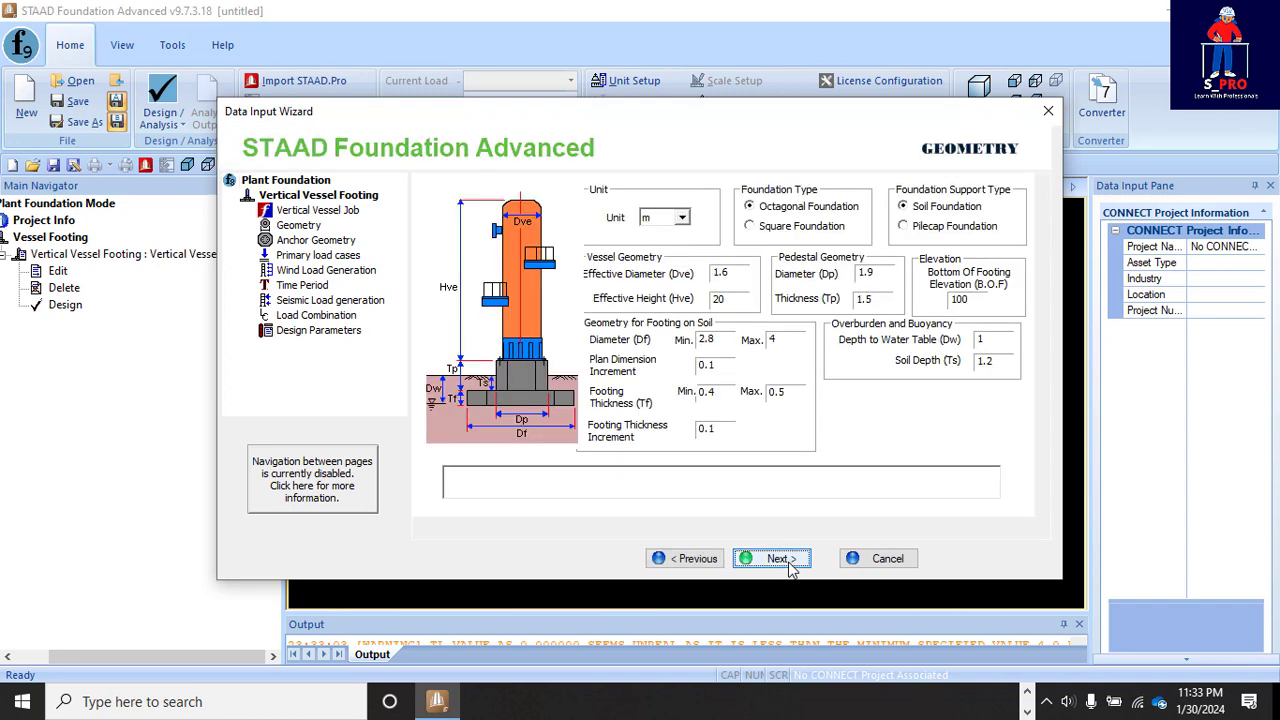
pyautogui.click(779, 559)
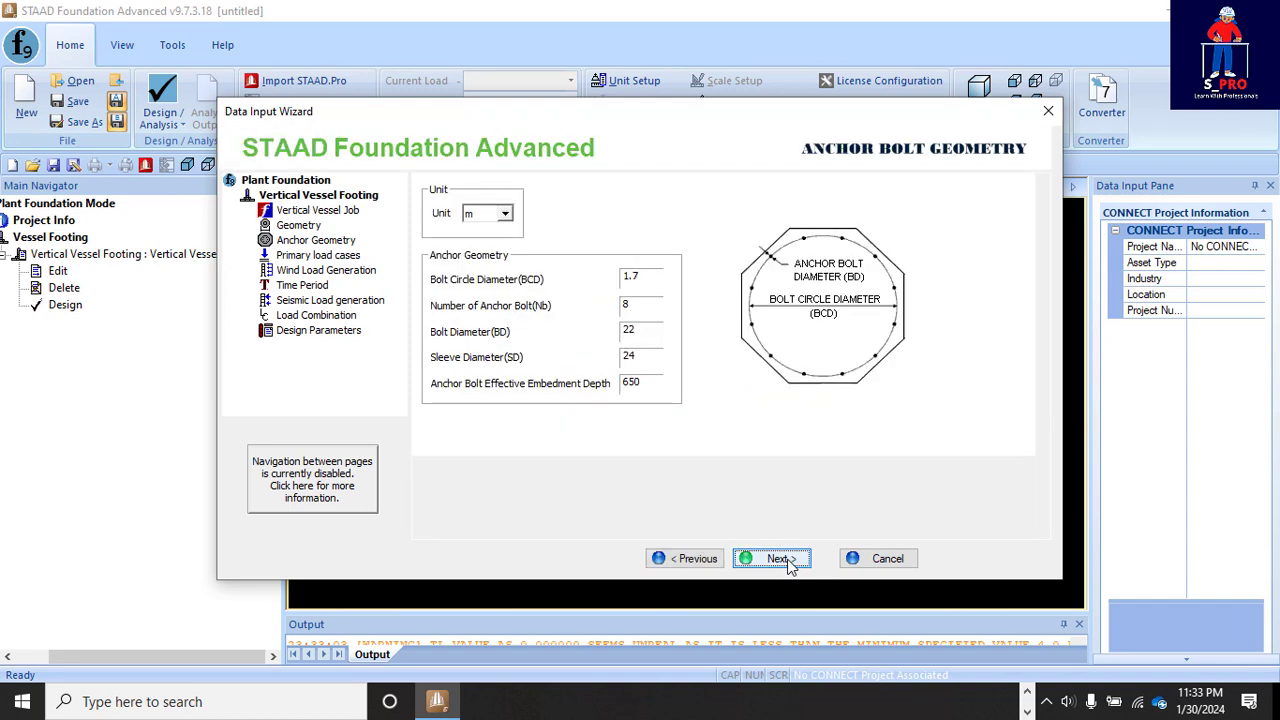
pyautogui.click(779, 559)
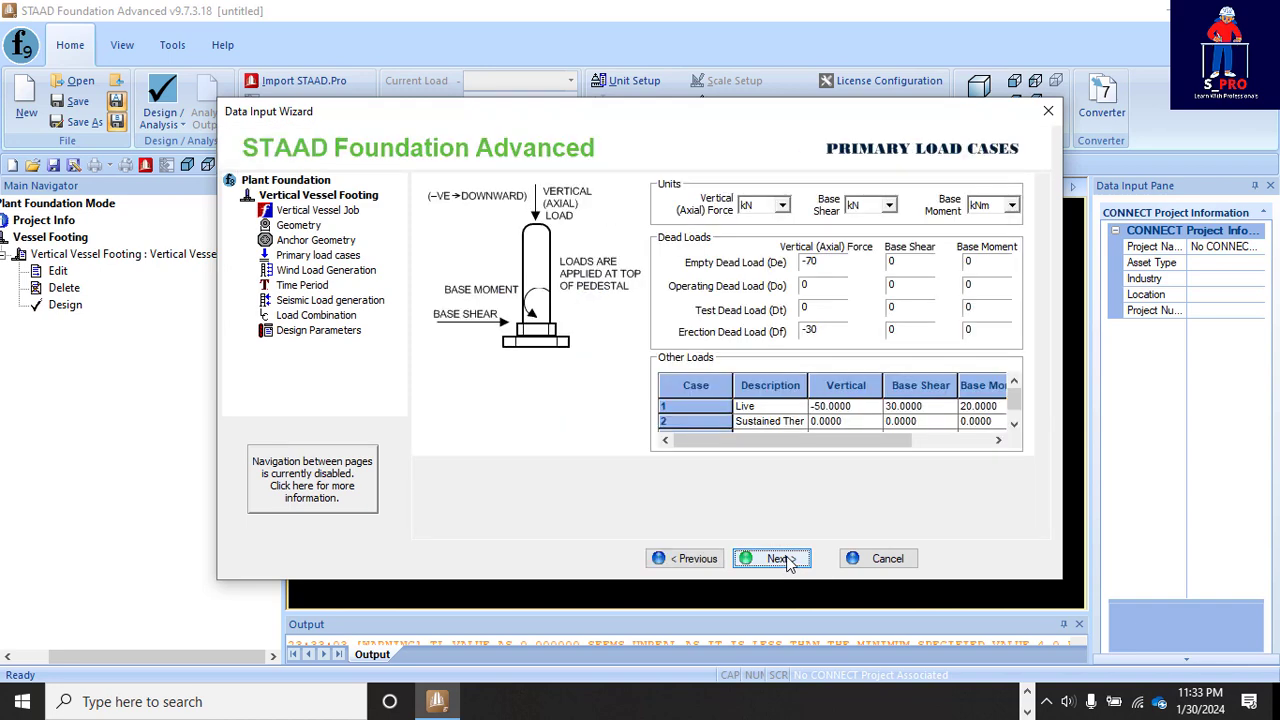
pyautogui.click(787, 563)
pyautogui.click(788, 561)
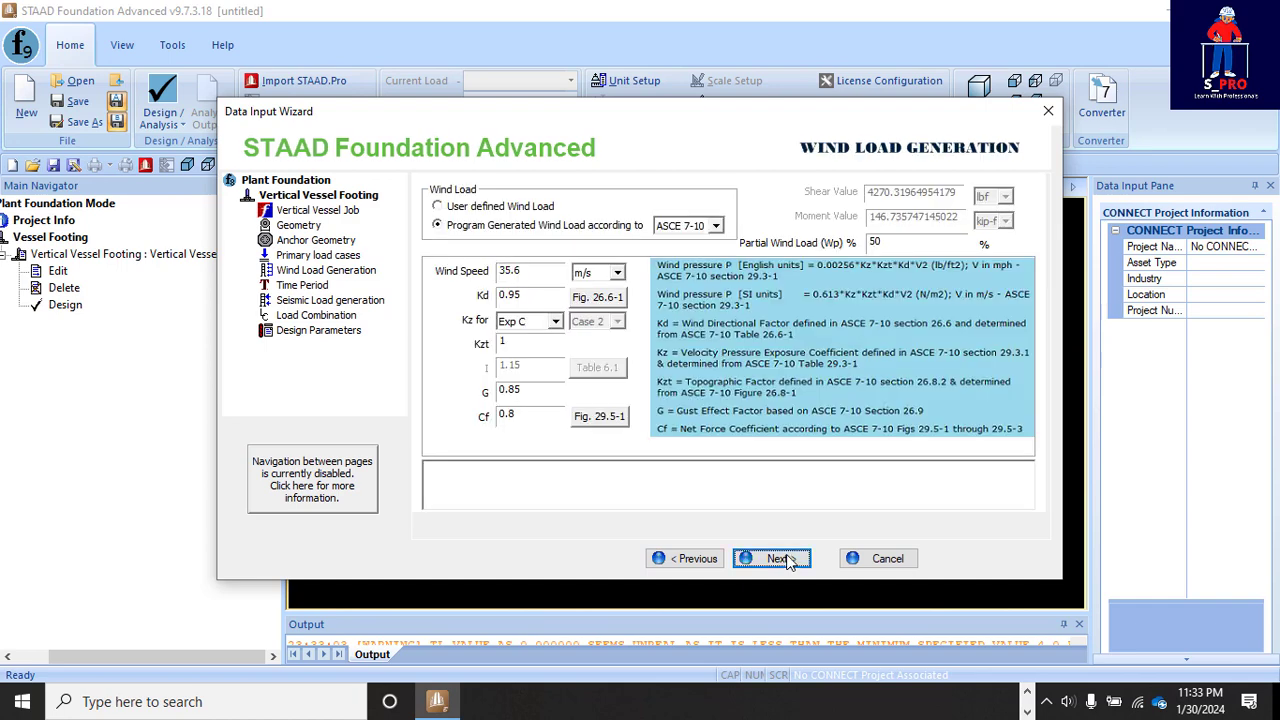
pyautogui.click(788, 562)
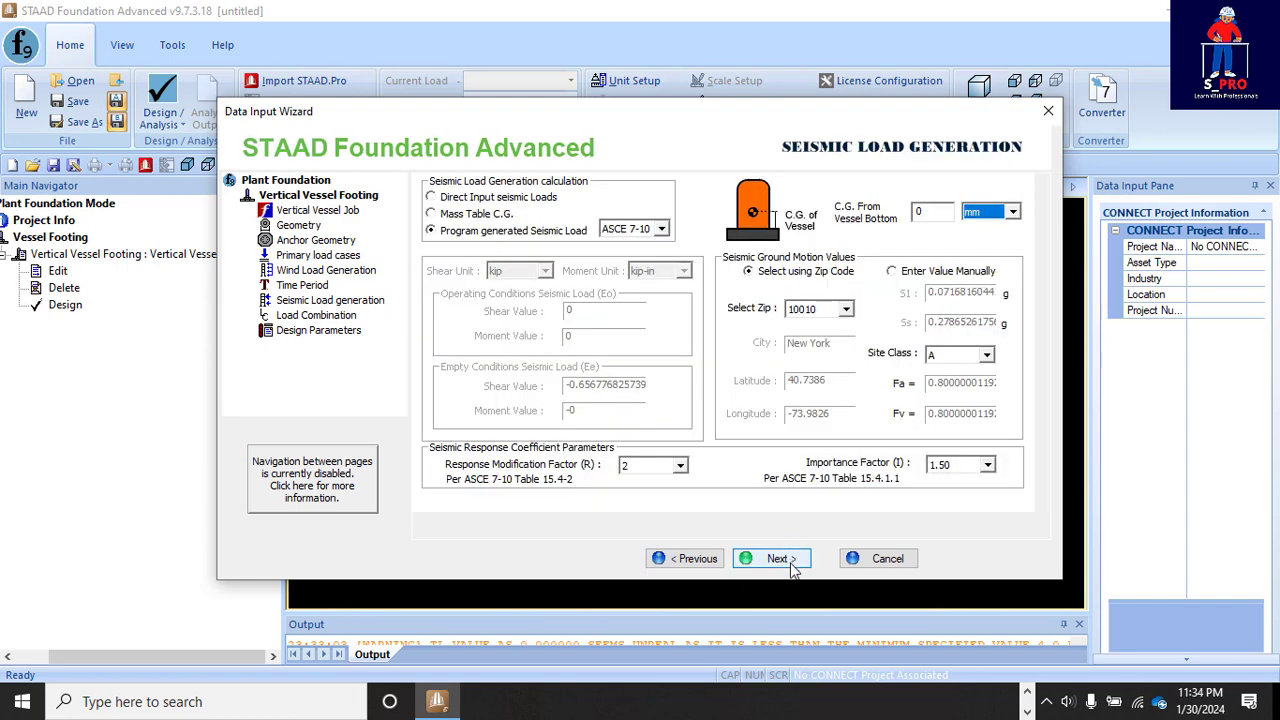
pyautogui.click(788, 561)
pyautogui.click(792, 562)
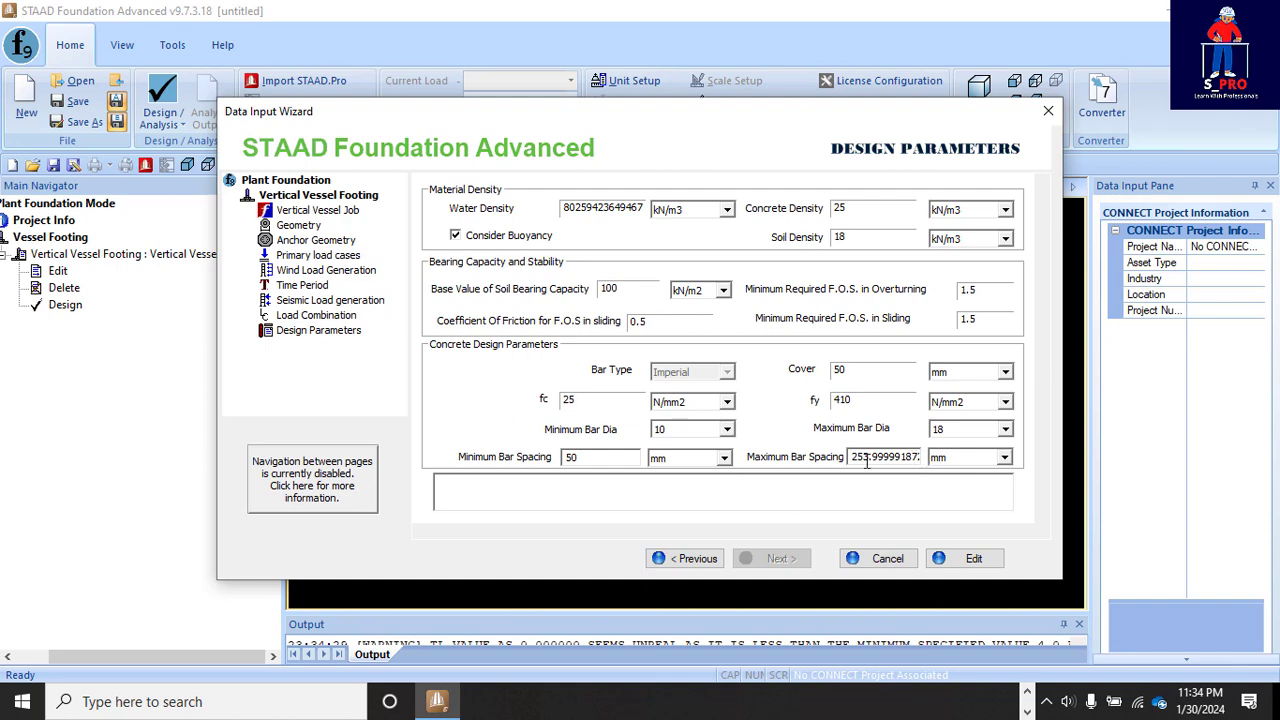
# Set the maximum bar spacing to 300 mm and apply the edits to the job
pyautogui.moveTo(855, 460); pyautogui.dragTo(938, 460)
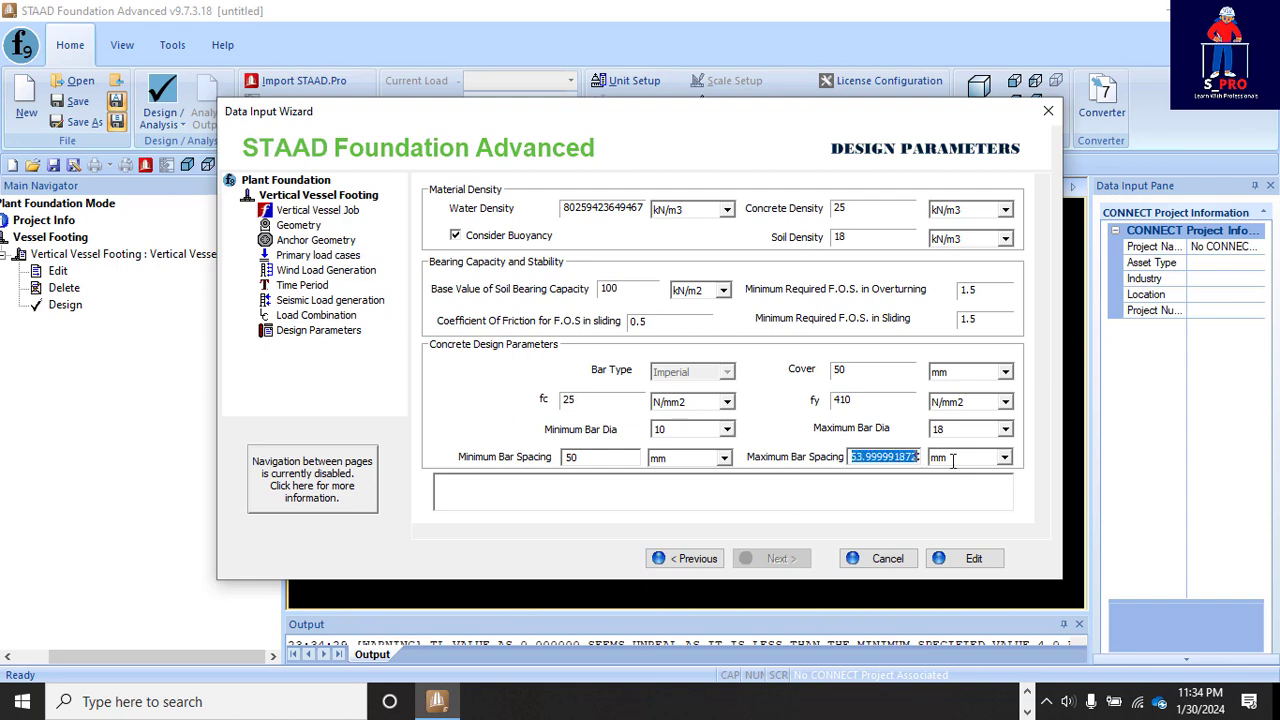
pyautogui.write('300')
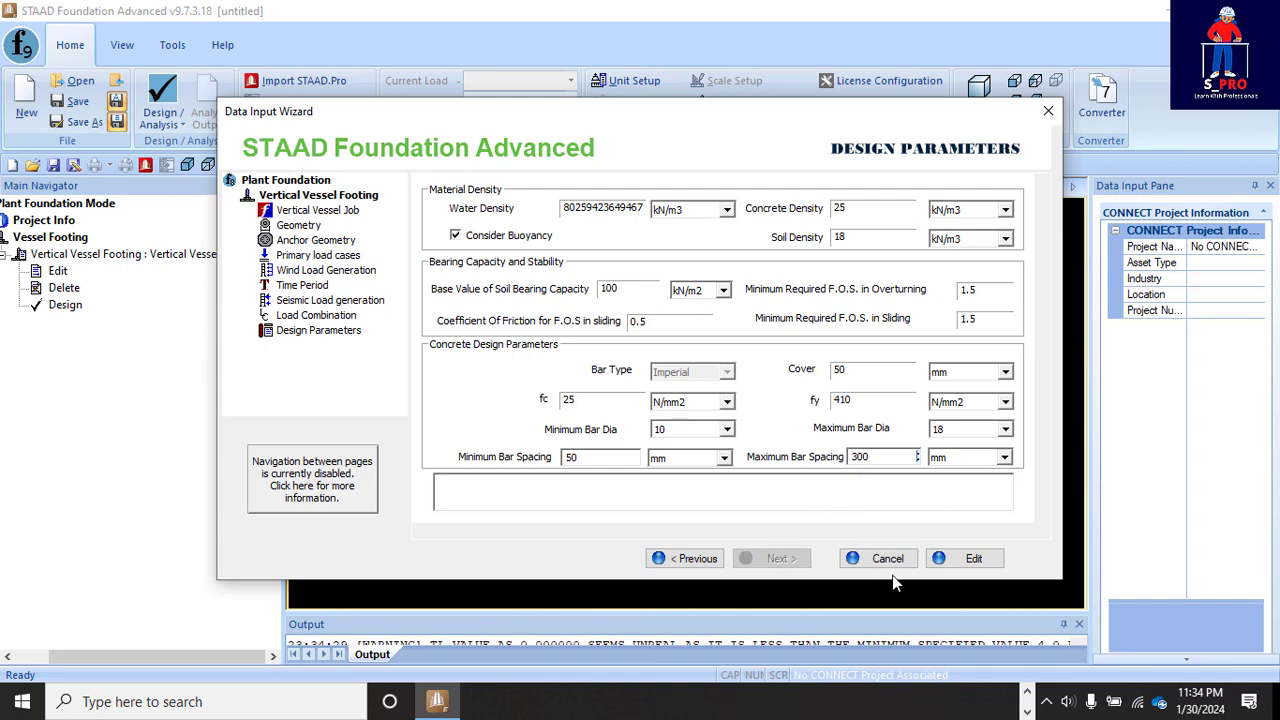
pyautogui.click(988, 560)
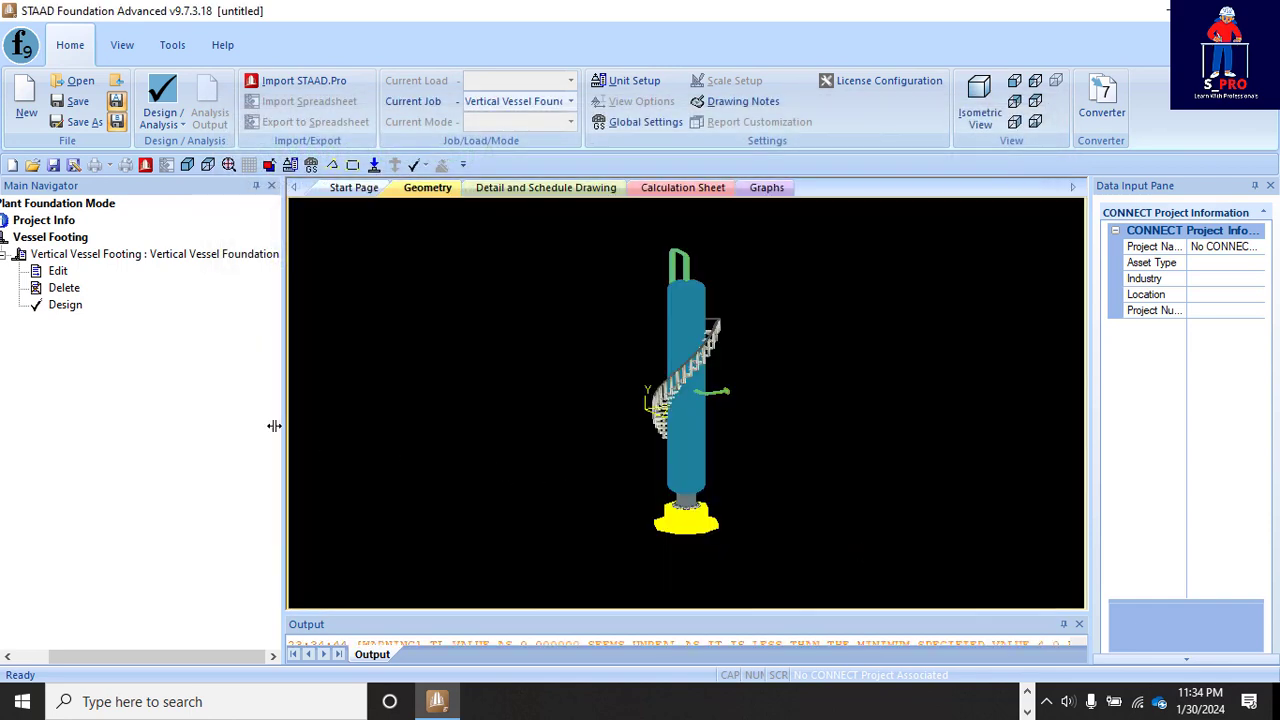
# Start the analysis and design of the vessel footing, saving the project as Vertical Vessel 02 in the StructuresPro folder
pyautogui.click(72, 308)
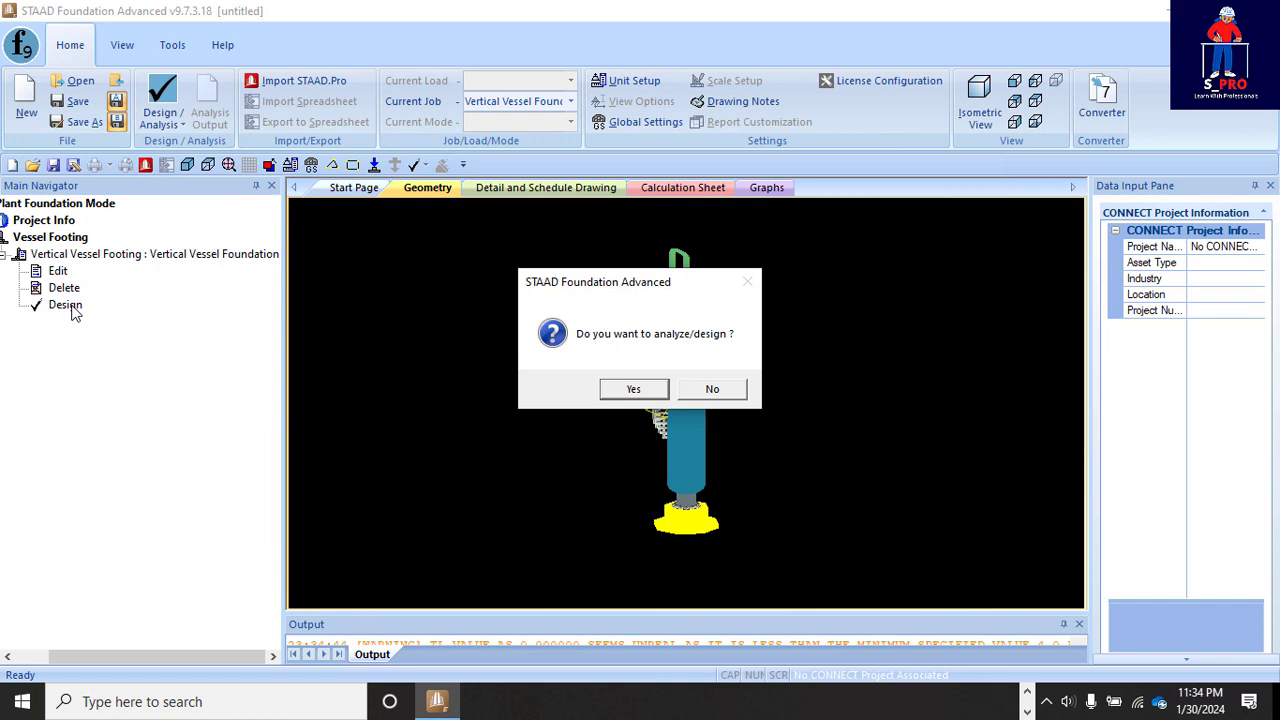
pyautogui.click(638, 392)
pyautogui.click(648, 378)
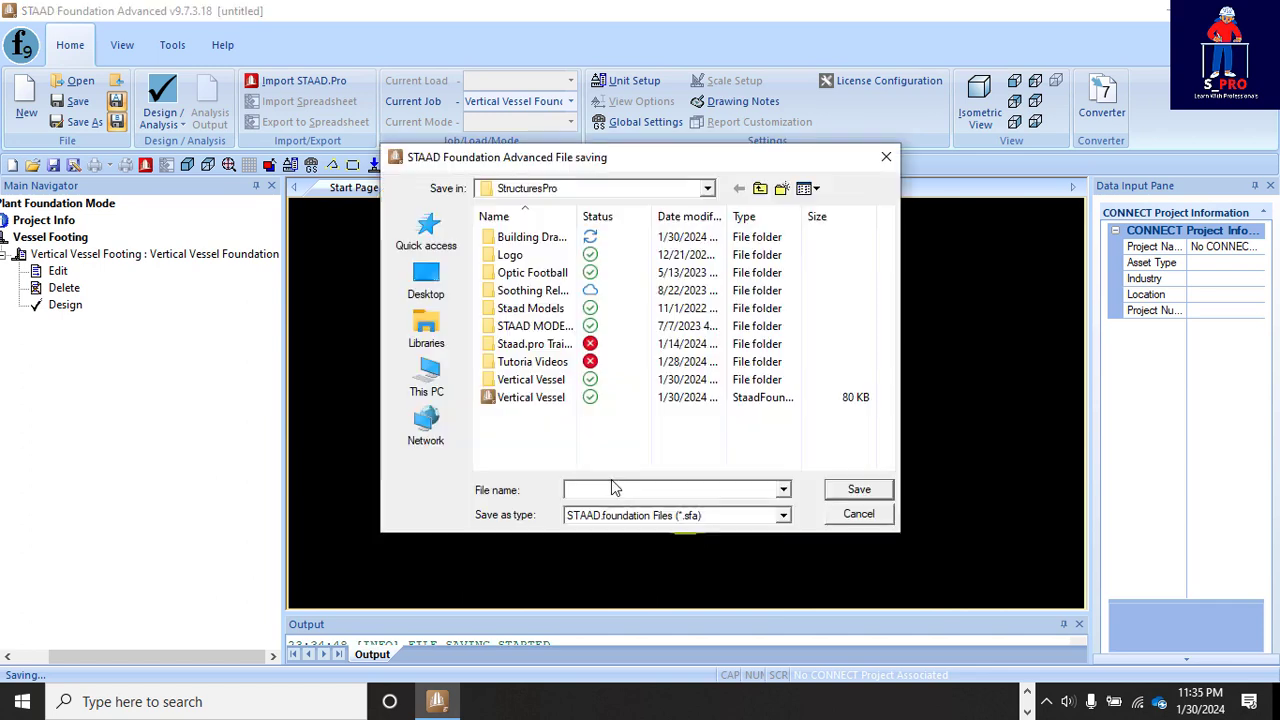
pyautogui.write('Vertical Ve')
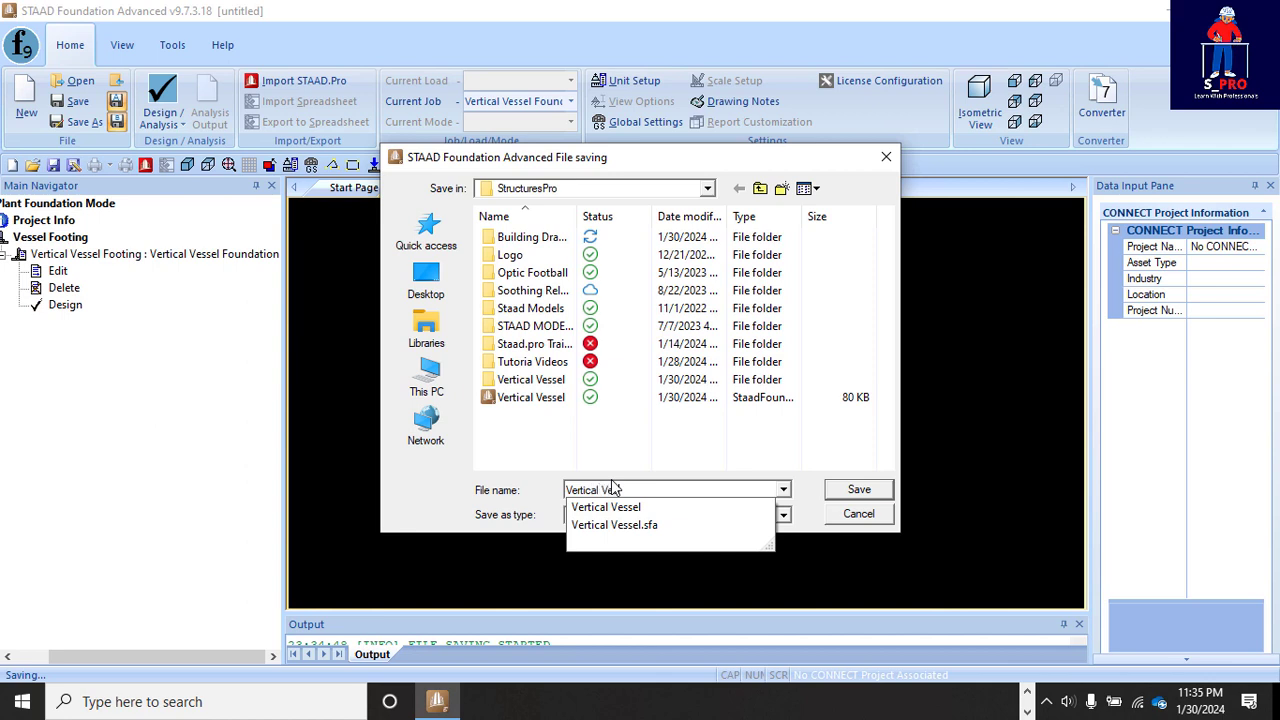
pyautogui.write('ssel 02')
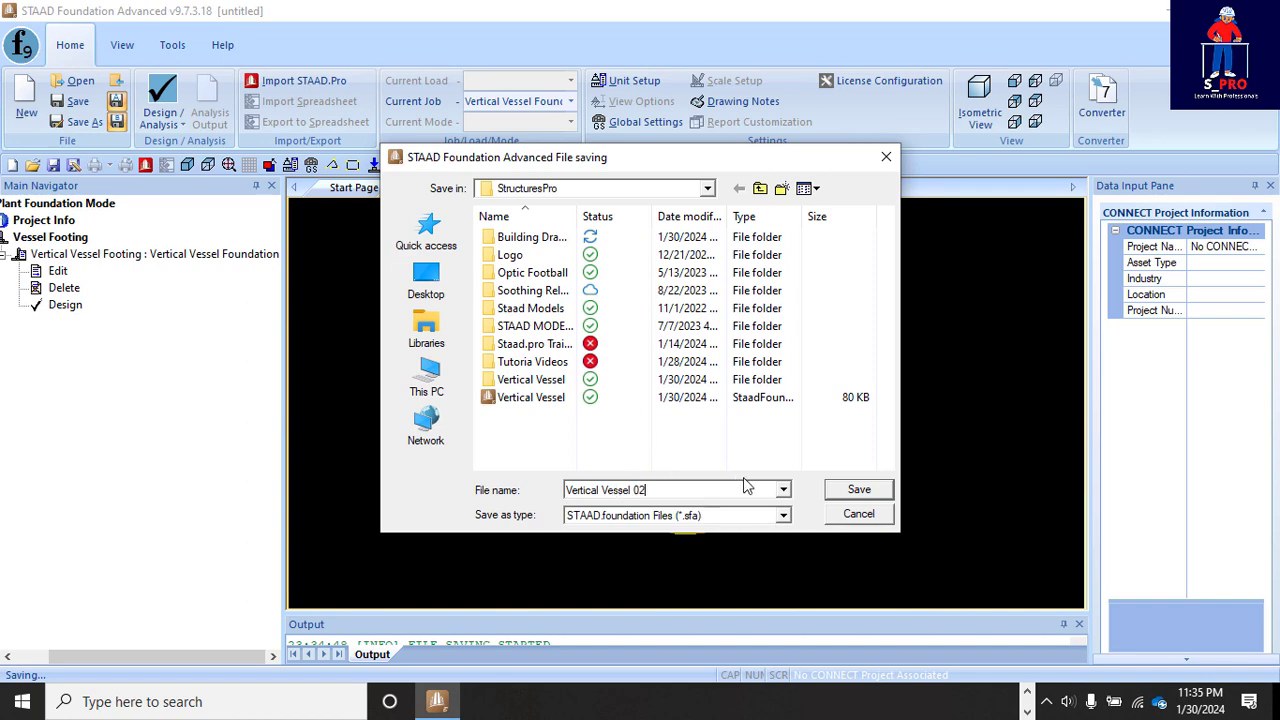
pyautogui.click(860, 490)
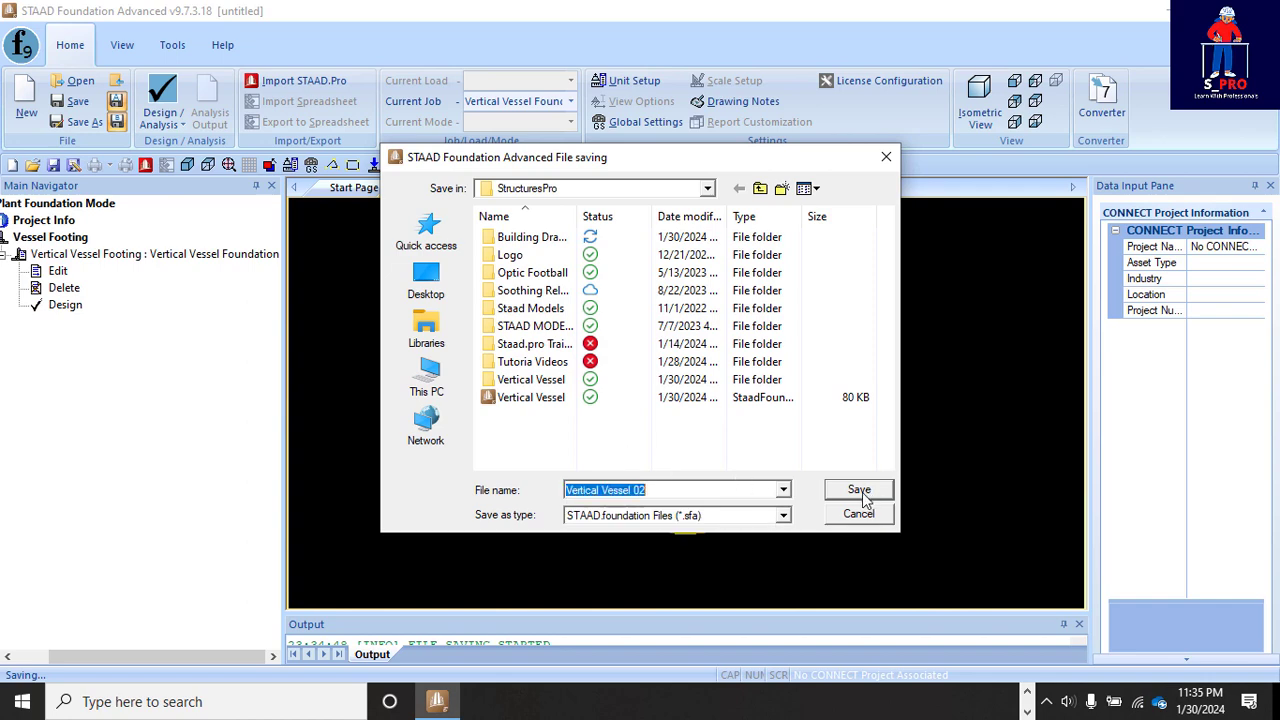